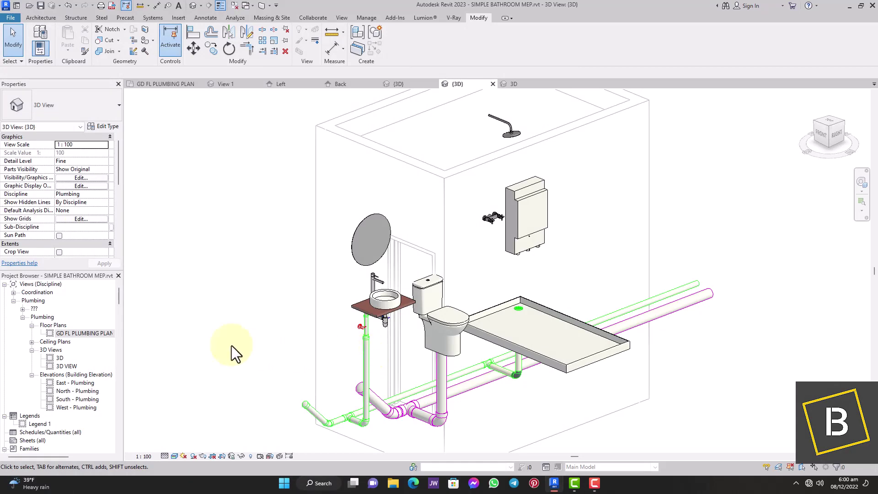
Open the GD FL PLUMBING PLAN view and set up a new PPR pipe with a 20 mm diameter.
{"action": "double_click", "coordinate": [75, 334]}
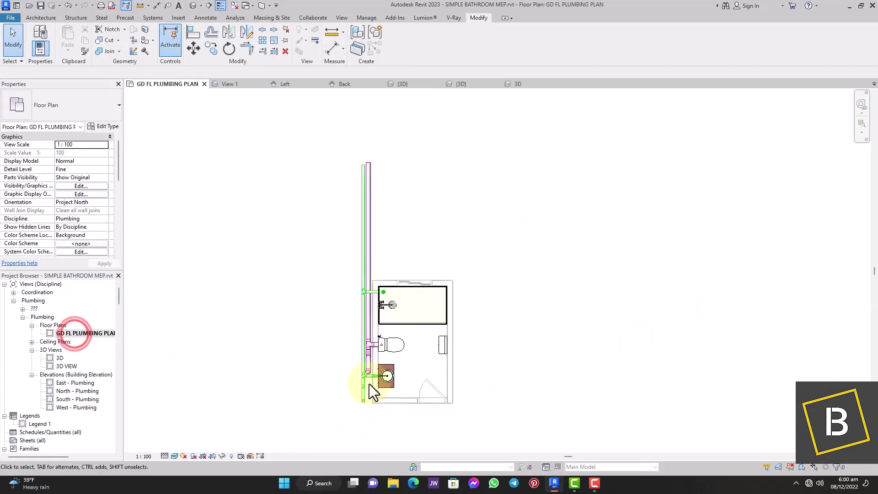
{"action": "scroll", "coordinate": [369, 384], "scroll_direction": "up", "scroll_amount": 5}
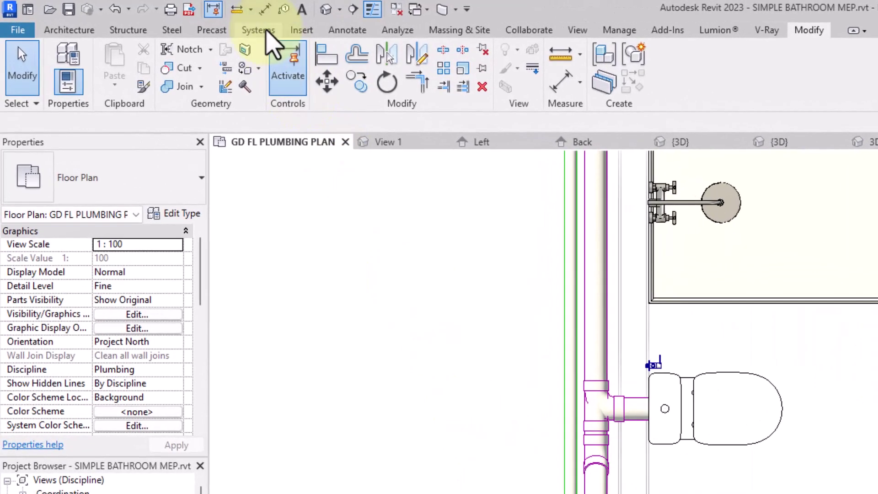
{"action": "left_click", "coordinate": [258, 30]}
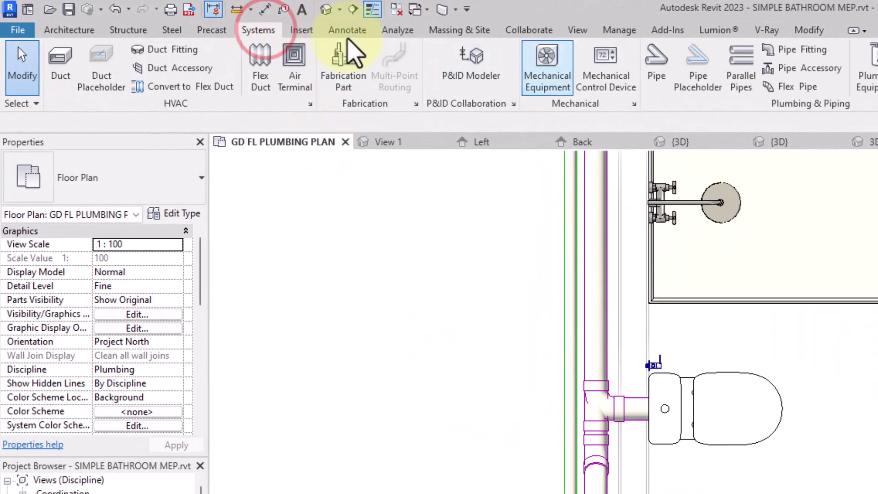
{"action": "left_click", "coordinate": [657, 73]}
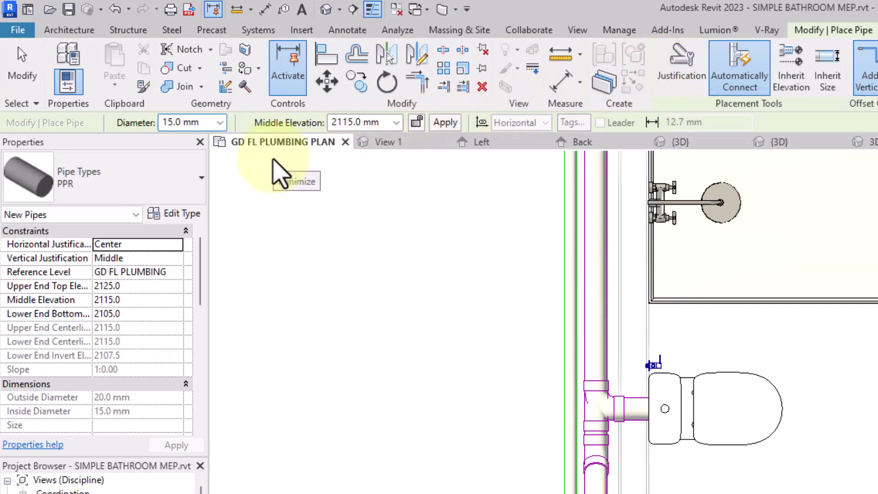
{"action": "left_click", "coordinate": [273, 160]}
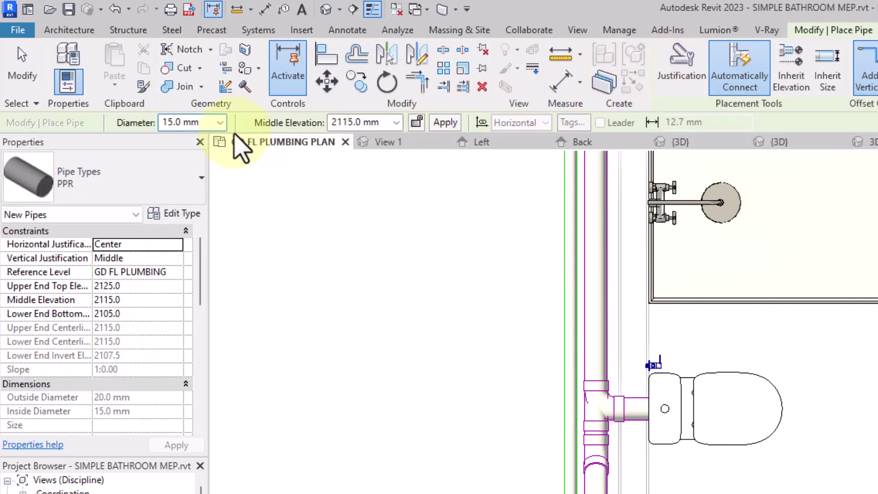
{"action": "left_click", "coordinate": [220, 122]}
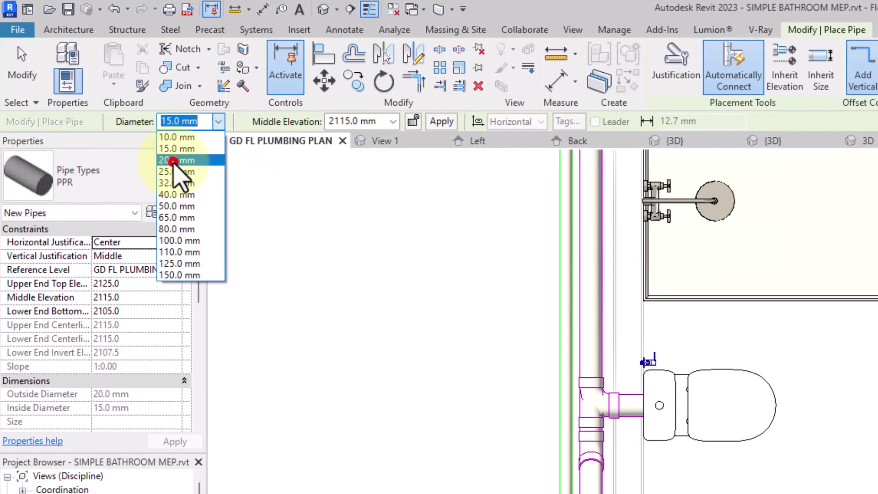
{"action": "left_click", "coordinate": [173, 162]}
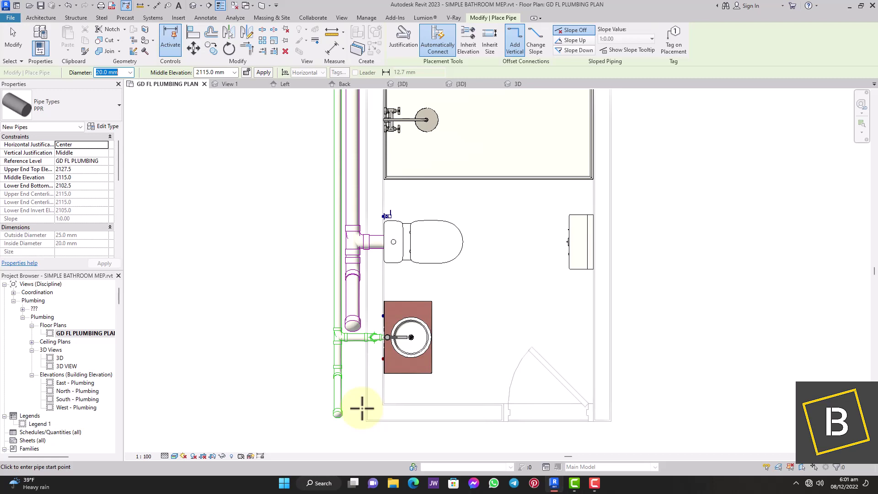
Draw a horizontal pipe about 730 mm long at -650 mm middle elevation, from outside into the wall just below the washbasin.
{"action": "left_click", "coordinate": [264, 387]}
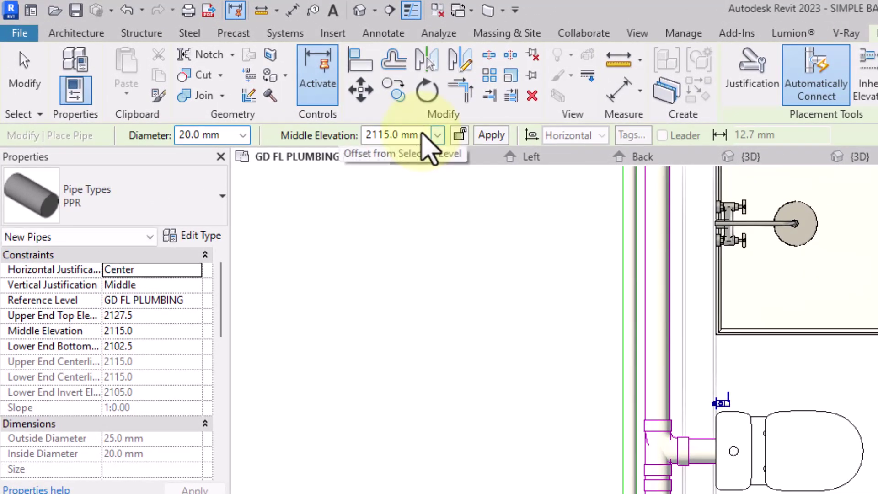
{"action": "left_click", "coordinate": [422, 135]}
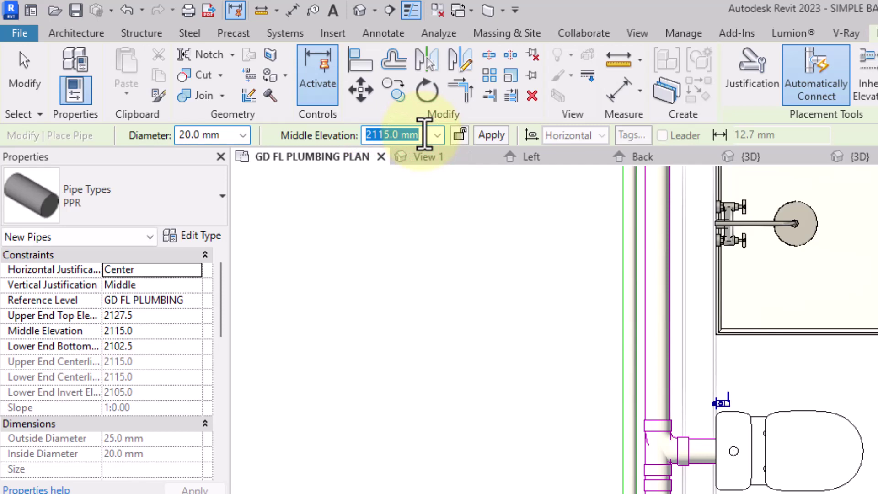
{"action": "type", "text": "-65"}
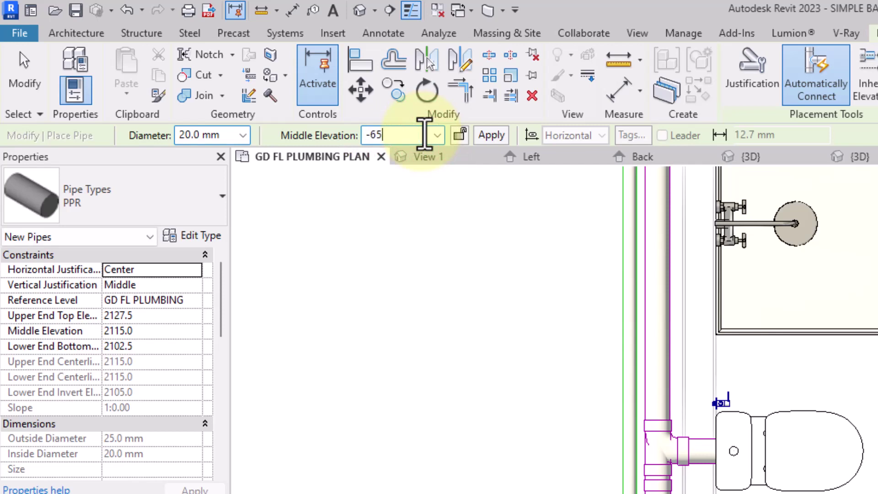
{"action": "type", "text": "0"}
{"action": "key", "text": "Return"}
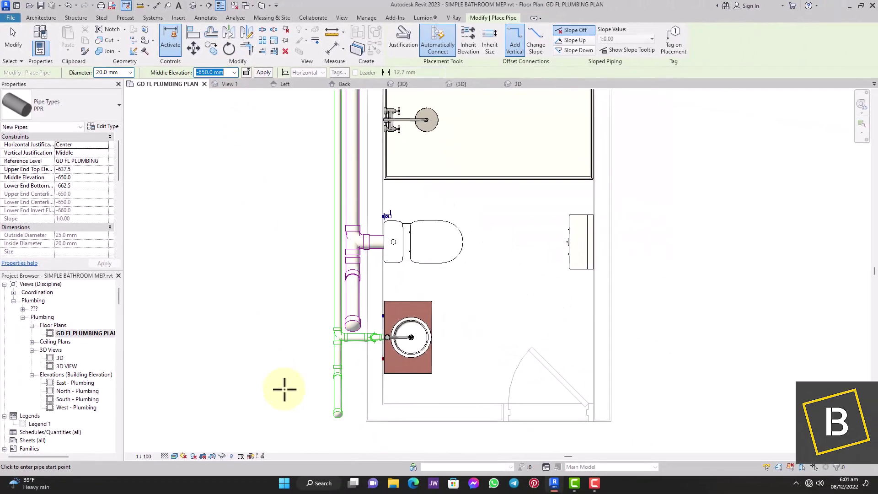
{"action": "left_click", "coordinate": [285, 393]}
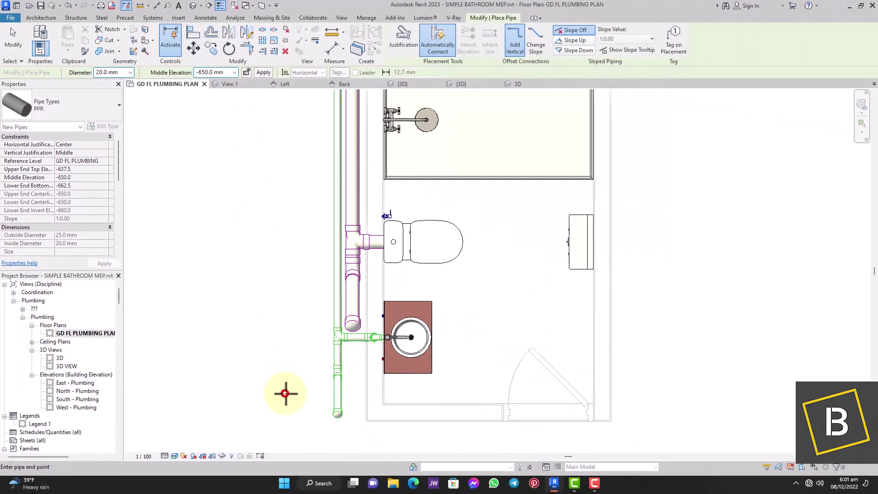
{"action": "left_click", "coordinate": [375, 392]}
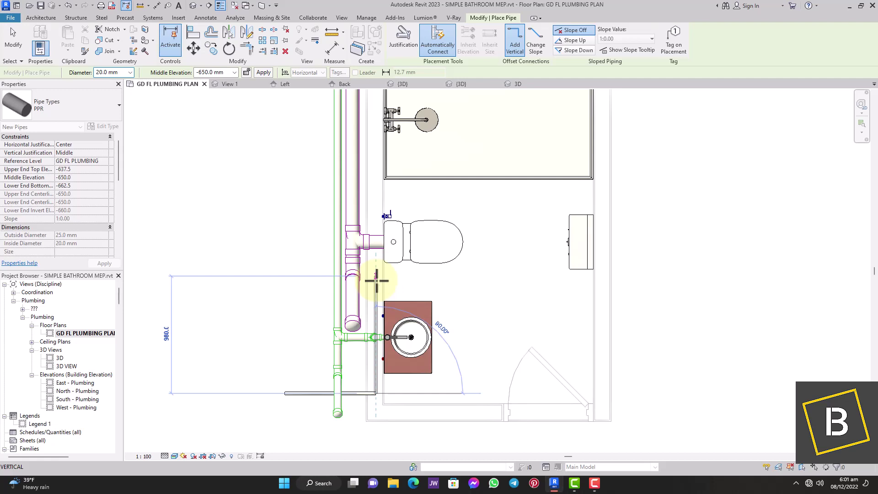
Continue the pipe at 850 mm middle elevation up the fixture wall, across the window wall and down the opposite wall beside the water heater.
{"action": "triple_click", "coordinate": [226, 72]}
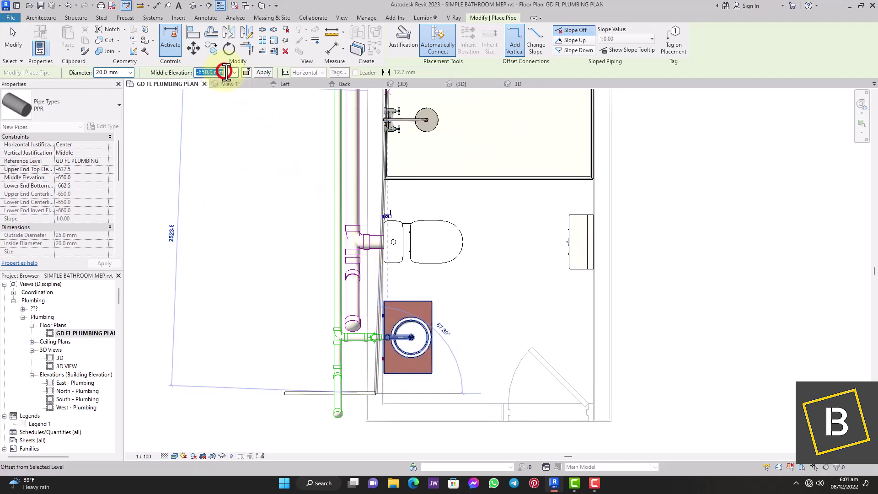
{"action": "type", "text": "850"}
{"action": "key", "text": "Return"}
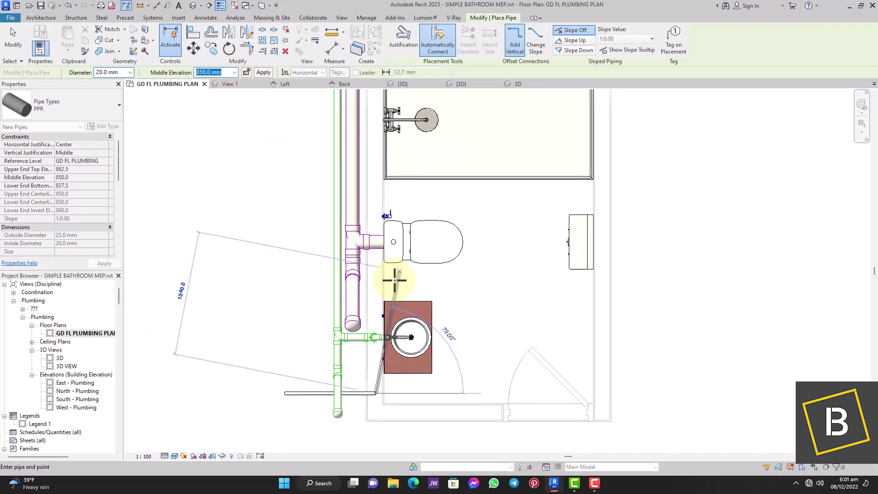
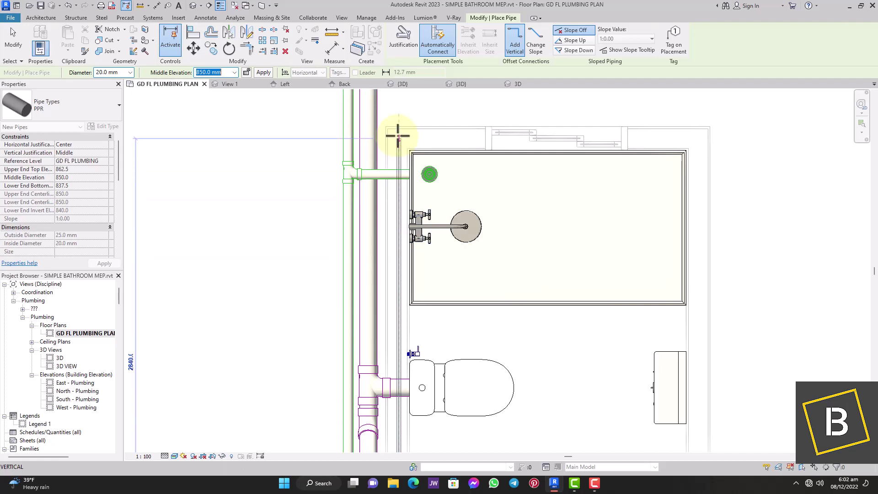
{"action": "left_click", "coordinate": [397, 135]}
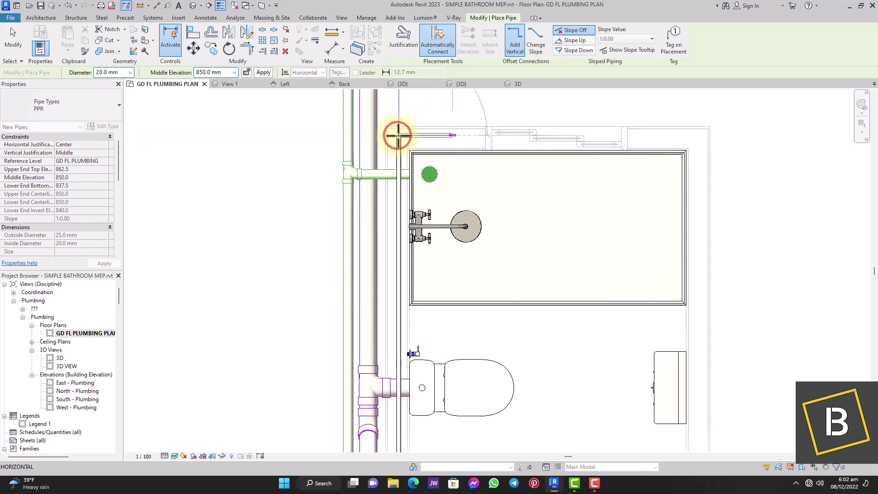
{"action": "left_click", "coordinate": [703, 134]}
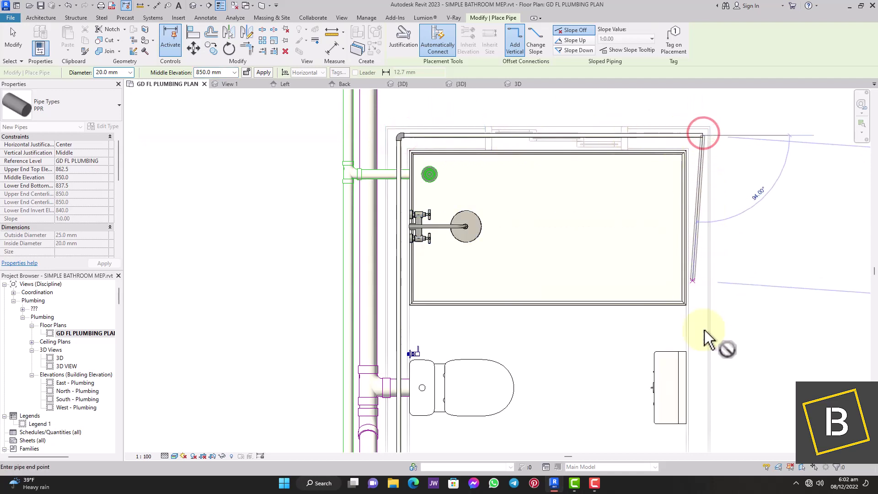
{"action": "left_click", "coordinate": [703, 363]}
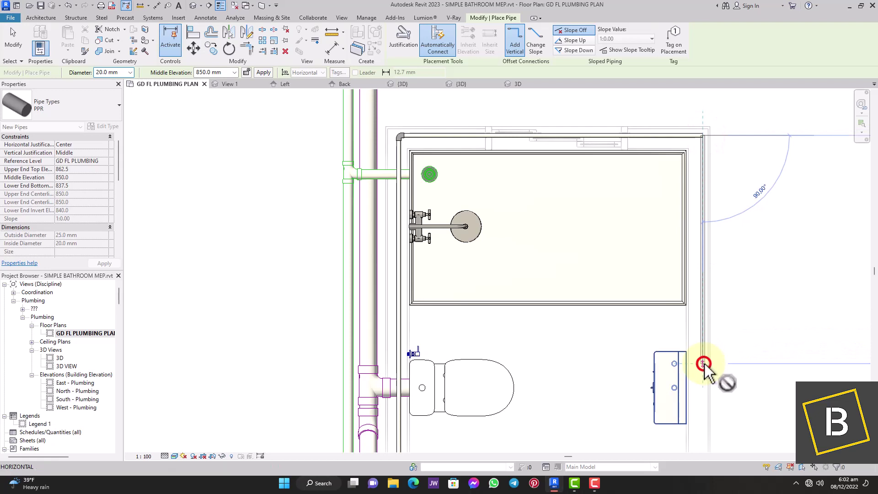
{"action": "key", "text": "Escape"}
{"action": "key", "text": "Escape"}
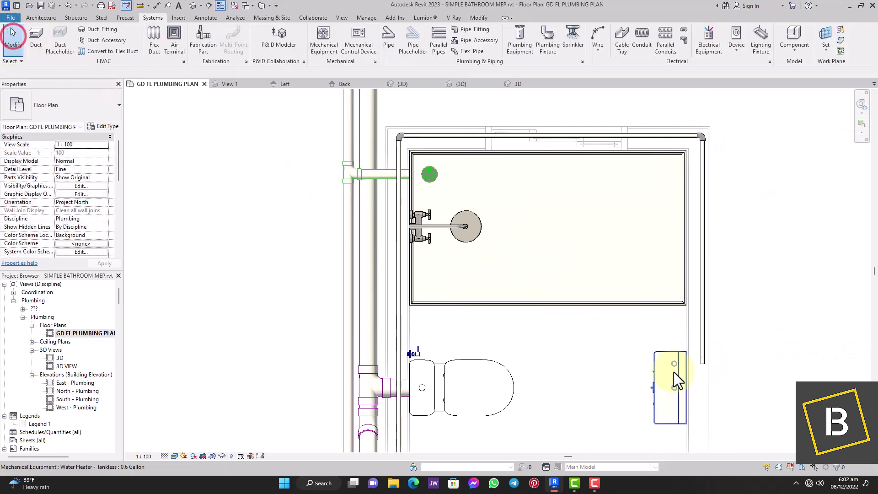
Extend the free end of the pipe beside the water heater to line up with the heater's center.
{"action": "scroll", "coordinate": [674, 372], "scroll_direction": "down", "scroll_amount": 4}
{"action": "scroll", "coordinate": [671, 370], "scroll_direction": "up", "scroll_amount": 5}
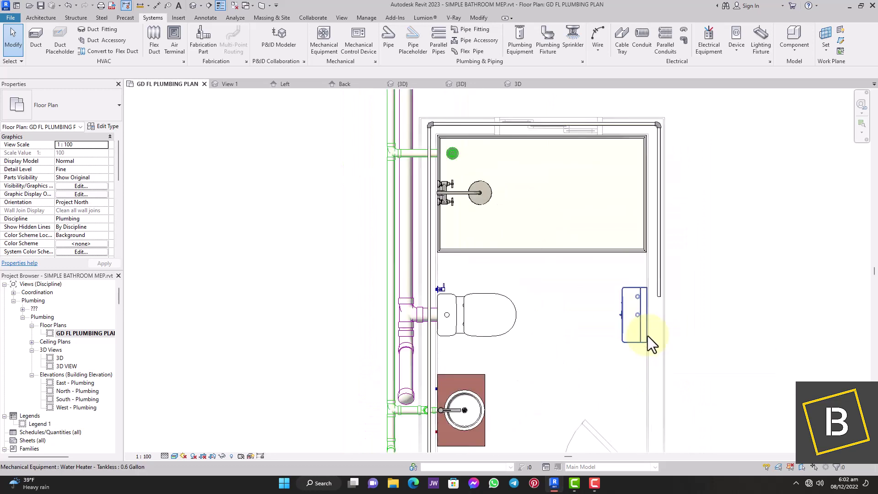
{"action": "left_click", "coordinate": [660, 296]}
{"action": "scroll", "coordinate": [660, 296], "scroll_direction": "up", "scroll_amount": 2}
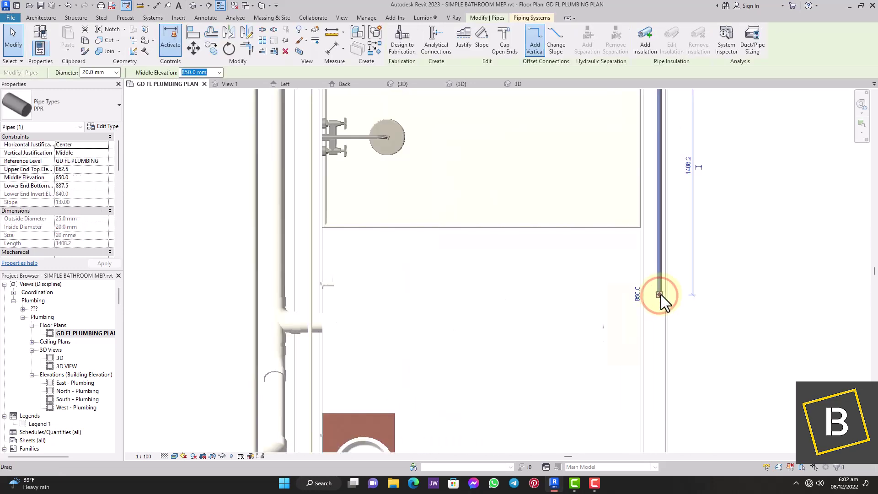
{"action": "left_click_drag", "start_coordinate": [659, 296], "coordinate": [660, 312]}
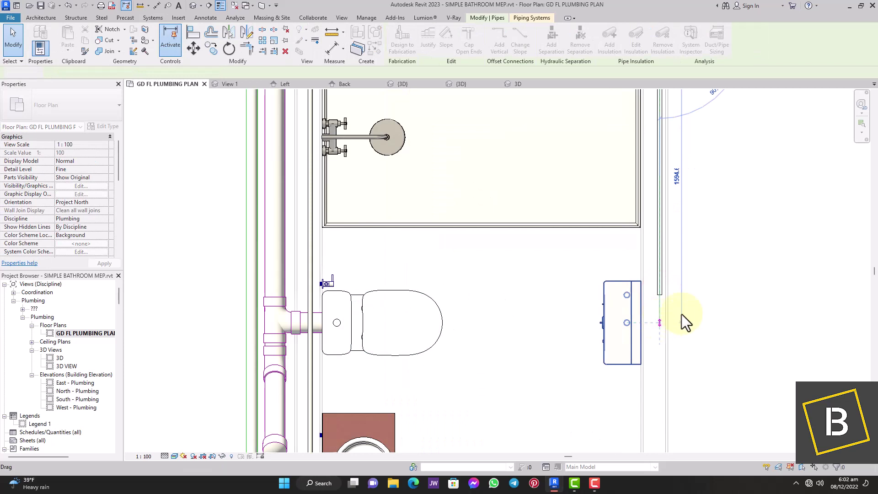
{"action": "left_click", "coordinate": [715, 303]}
{"action": "scroll", "coordinate": [715, 303], "scroll_direction": "down", "scroll_amount": 2}
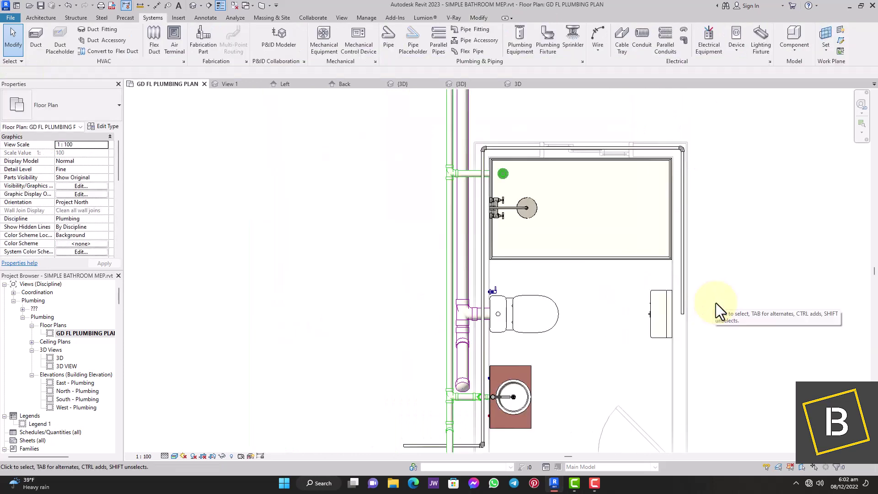
Change the System Type of the lower horizontal pipe near the washbasin to DOMESTIC COLD WATER.
{"action": "scroll", "coordinate": [676, 318], "scroll_direction": "down", "scroll_amount": 3}
{"action": "scroll", "coordinate": [490, 383], "scroll_direction": "up", "scroll_amount": 2}
{"action": "scroll", "coordinate": [467, 391], "scroll_direction": "up", "scroll_amount": 5}
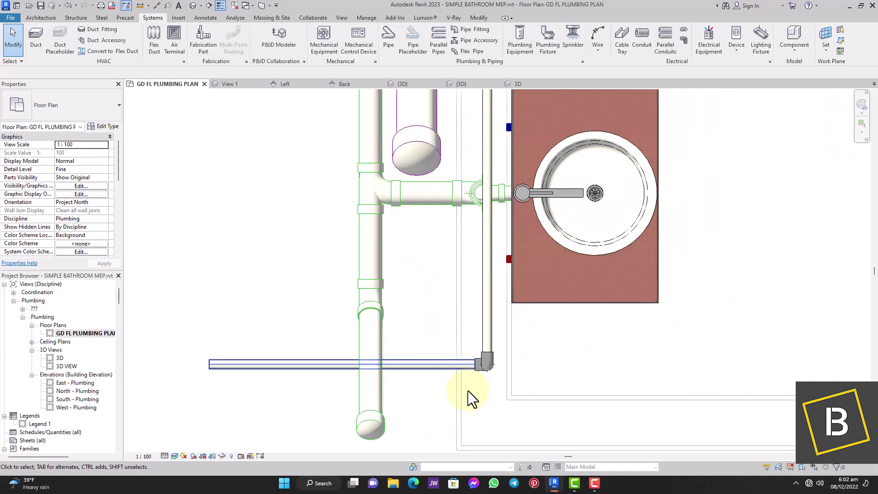
{"action": "left_click", "coordinate": [443, 369]}
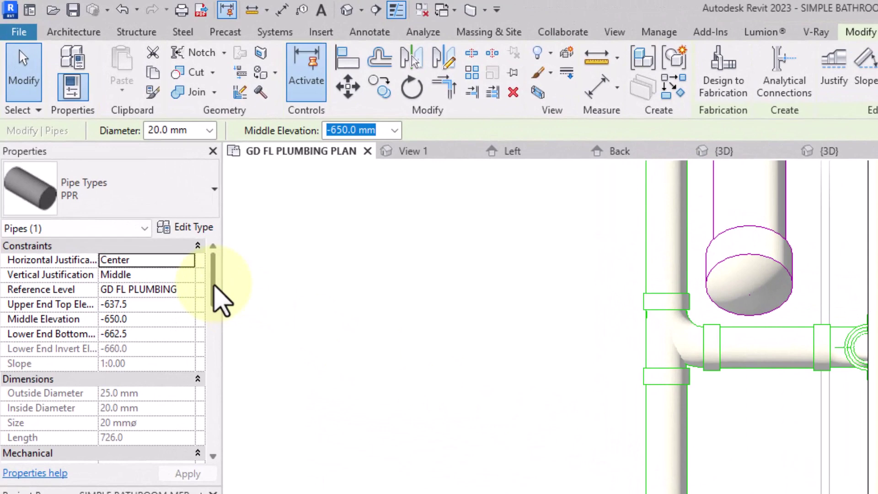
{"action": "mouse_move", "coordinate": [214, 287]}
{"action": "left_mouse_down"}
{"action": "mouse_move", "coordinate": [210, 427]}
{"action": "mouse_move", "coordinate": [212, 298]}
{"action": "left_mouse_up"}
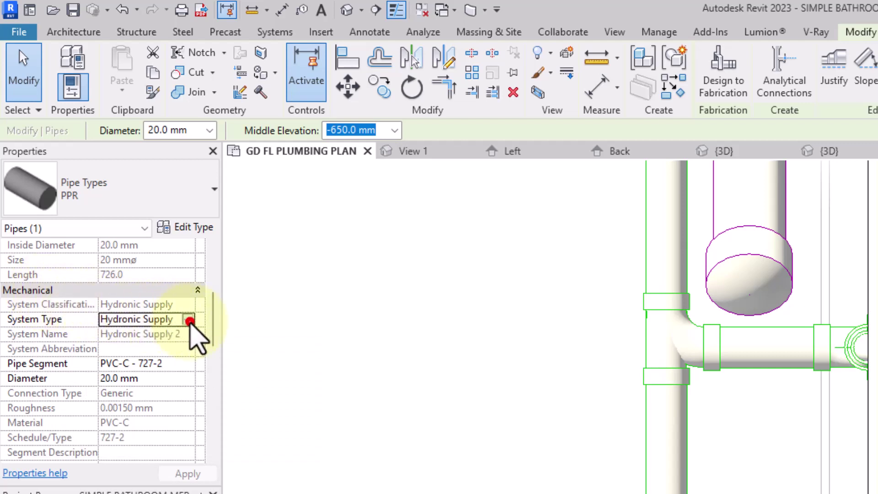
{"action": "left_click", "coordinate": [189, 320]}
{"action": "scroll", "coordinate": [169, 352], "scroll_direction": "up", "scroll_amount": 1}
{"action": "scroll", "coordinate": [173, 359], "scroll_direction": "up", "scroll_amount": 1}
{"action": "scroll", "coordinate": [172, 359], "scroll_direction": "up", "scroll_amount": 1}
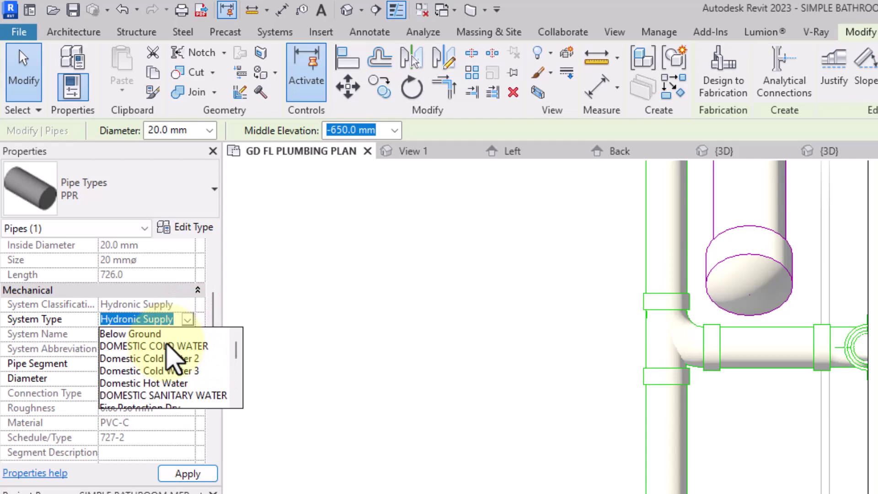
{"action": "left_click", "coordinate": [167, 347]}
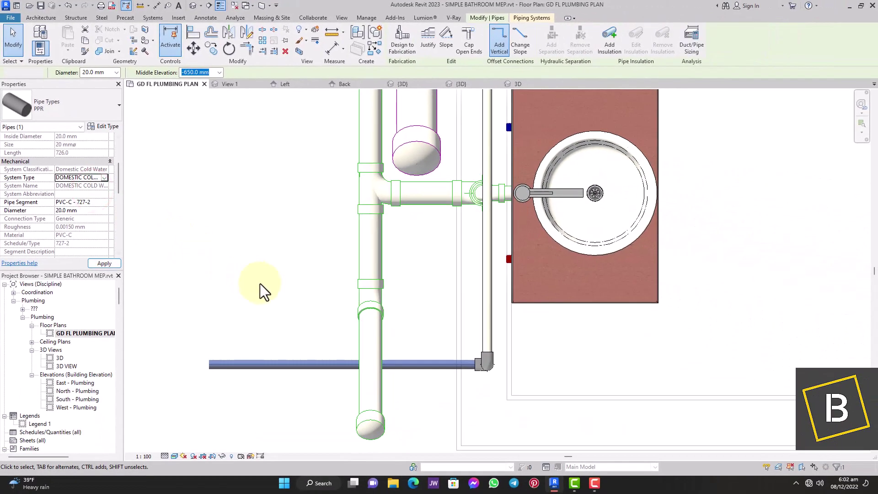
{"action": "left_click", "coordinate": [265, 287]}
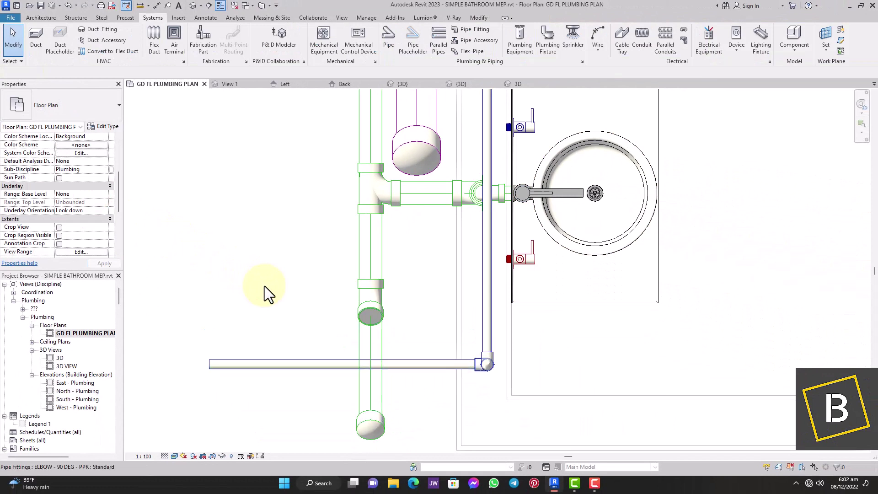
Switch the plan's visual style to Wireframe and back to Realistic.
{"action": "left_click", "coordinate": [175, 455]}
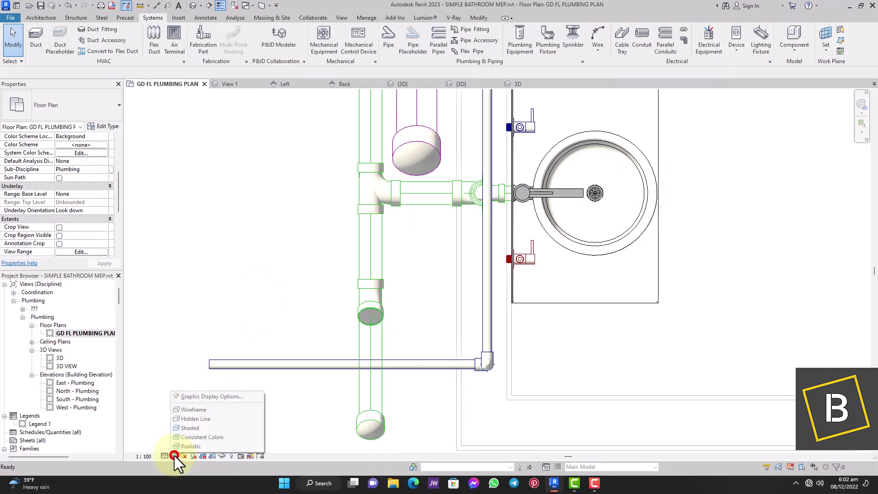
{"action": "left_click", "coordinate": [191, 411]}
{"action": "left_click", "coordinate": [175, 455]}
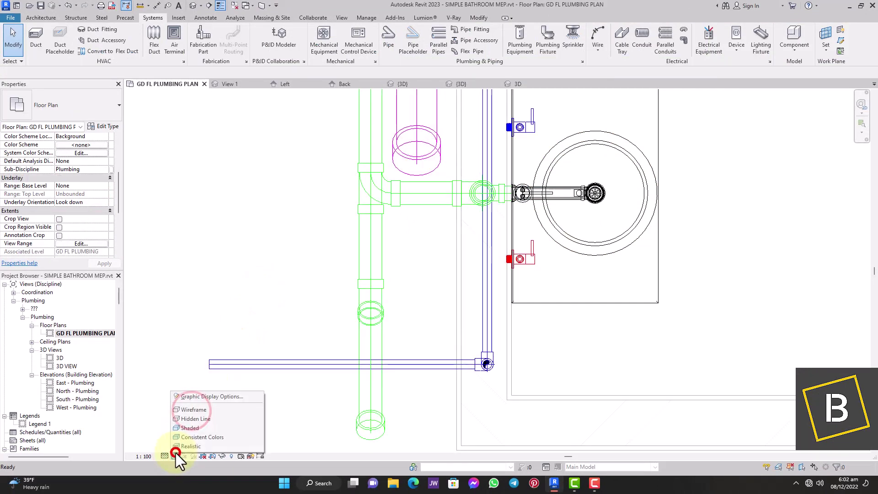
{"action": "left_click", "coordinate": [191, 443]}
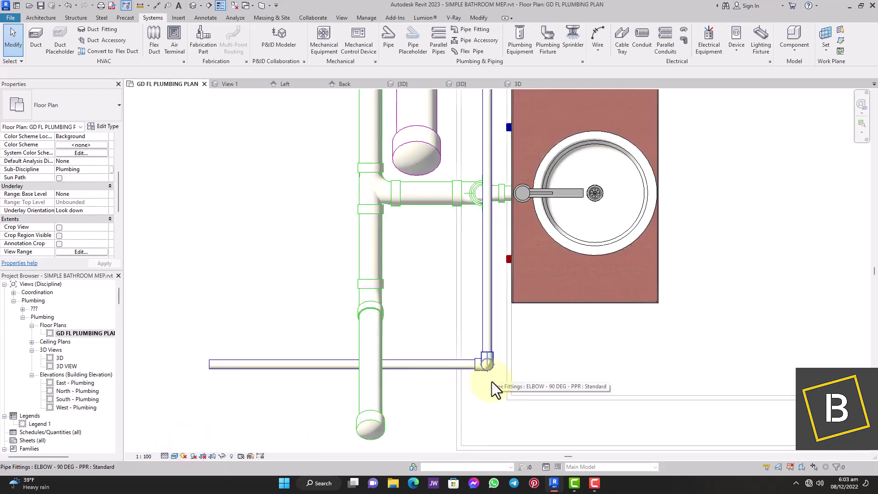
Examine the cold water pipe's run past the washbasin in the floor plan and the 3D view.
{"action": "scroll", "coordinate": [492, 381], "scroll_direction": "down", "scroll_amount": 4}
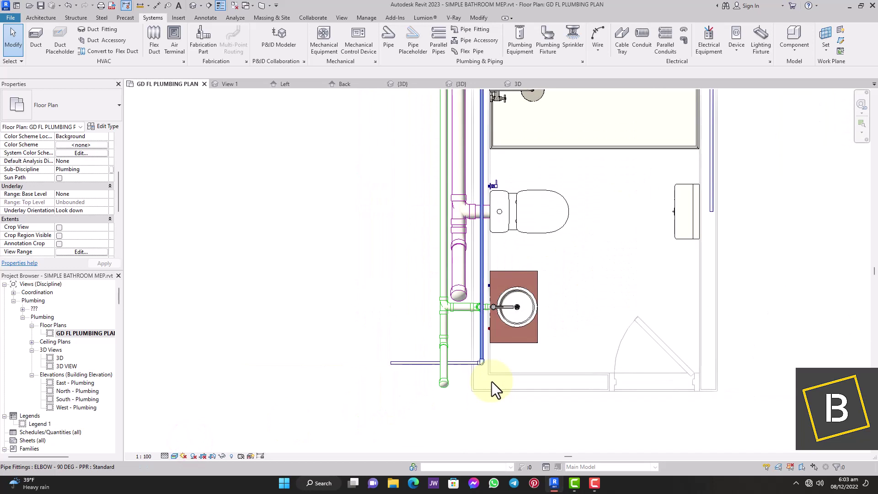
{"action": "scroll", "coordinate": [493, 382], "scroll_direction": "up", "scroll_amount": 5}
{"action": "left_click", "coordinate": [481, 326]}
{"action": "left_click_drag", "start_coordinate": [462, 332], "coordinate": [435, 319]}
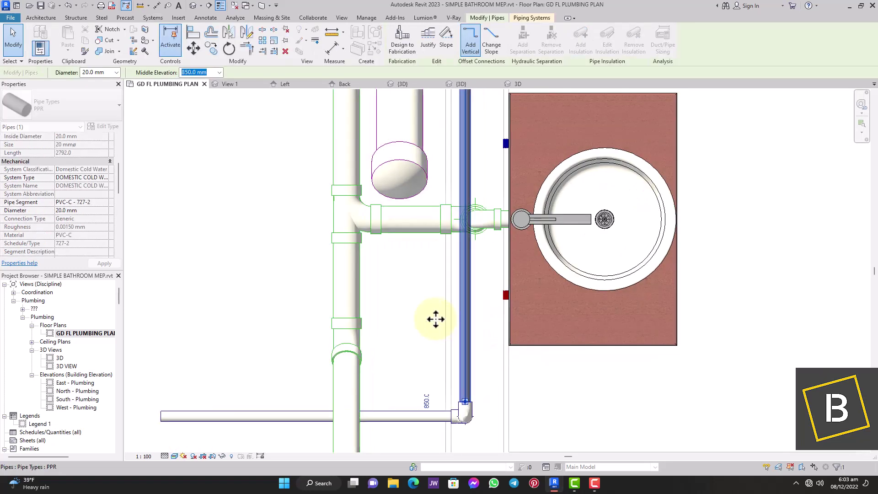
{"action": "left_click", "coordinate": [417, 311]}
{"action": "left_click", "coordinate": [197, 6]}
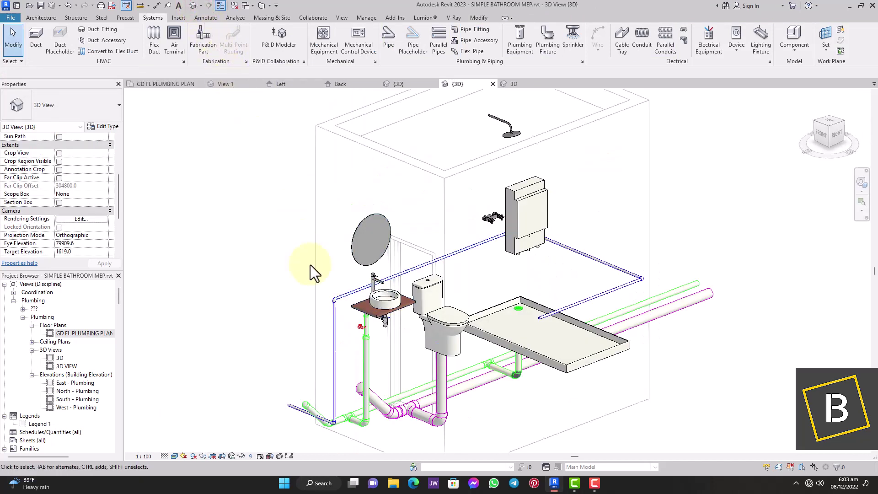
{"action": "scroll", "coordinate": [329, 306], "scroll_direction": "up", "scroll_amount": 2}
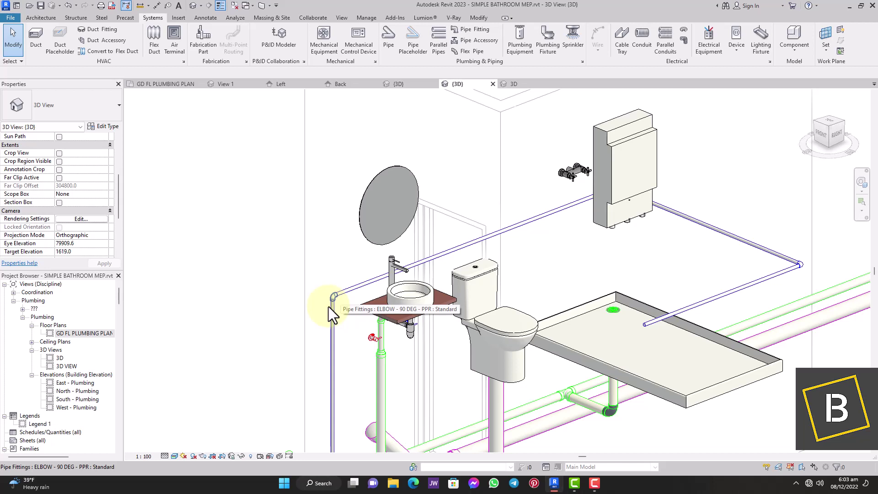
In the ground floor plumbing plan, draw a 15 mm PPR branch from the washbasin's angled stop valve's cold water connector to the main pipe.
{"action": "left_click", "coordinate": [73, 333]}
{"action": "double_click", "coordinate": [76, 339]}
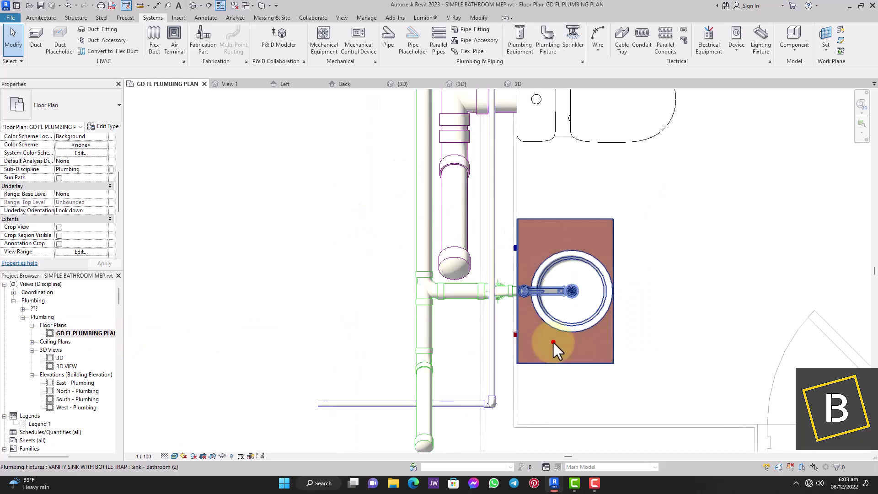
{"action": "left_click", "coordinate": [552, 341]}
{"action": "scroll", "coordinate": [499, 338], "scroll_direction": "up", "scroll_amount": 2}
{"action": "scroll", "coordinate": [374, 324], "scroll_direction": "up", "scroll_amount": 5}
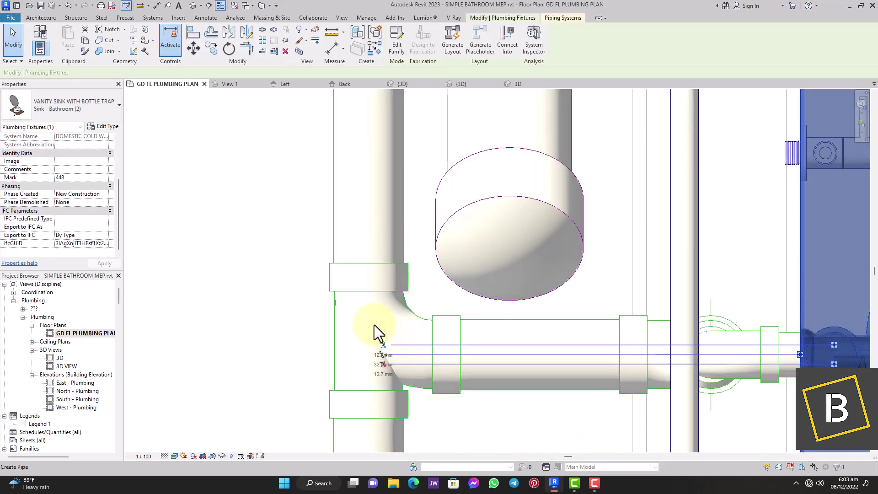
{"action": "scroll", "coordinate": [374, 332], "scroll_direction": "down", "scroll_amount": 3}
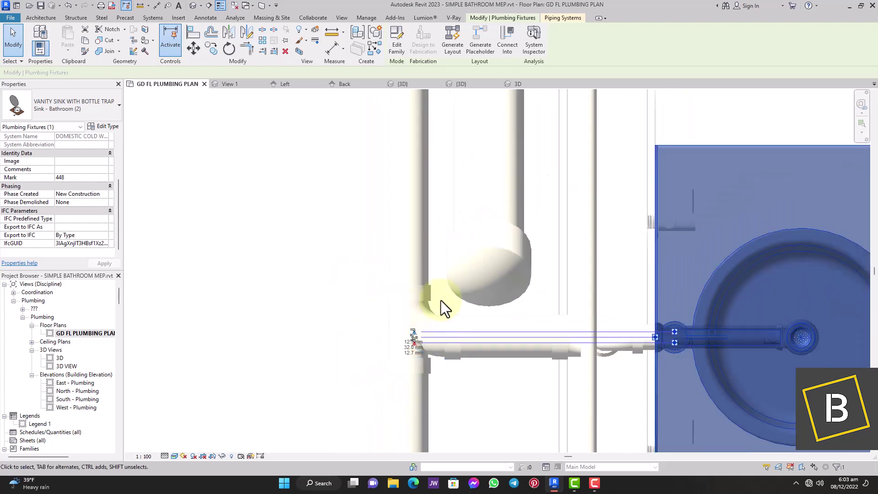
{"action": "left_click", "coordinate": [649, 224]}
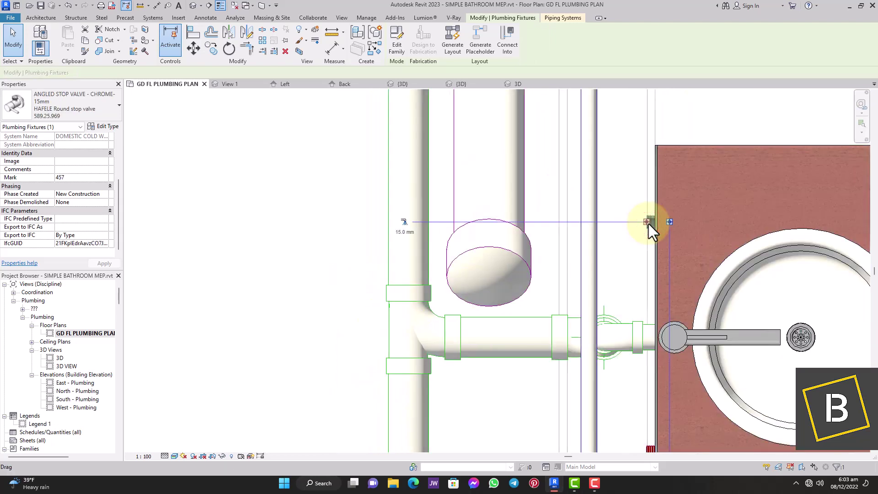
{"action": "left_click", "coordinate": [405, 221]}
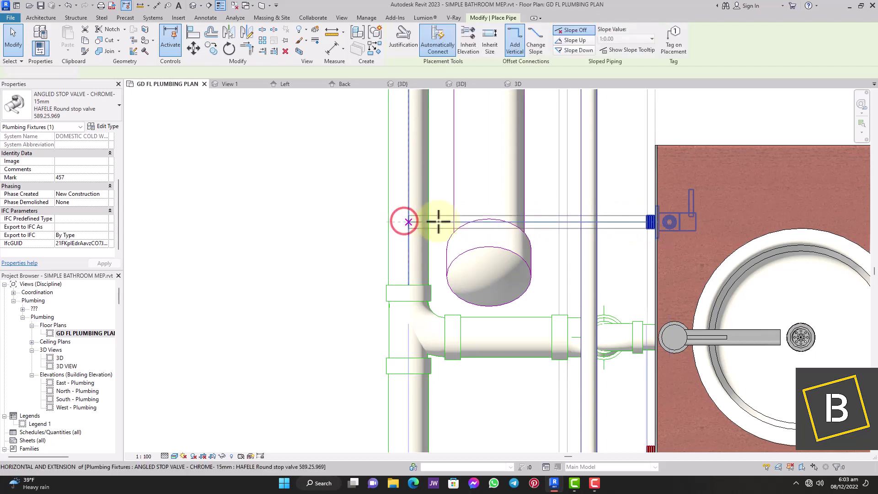
{"action": "left_click", "coordinate": [596, 222]}
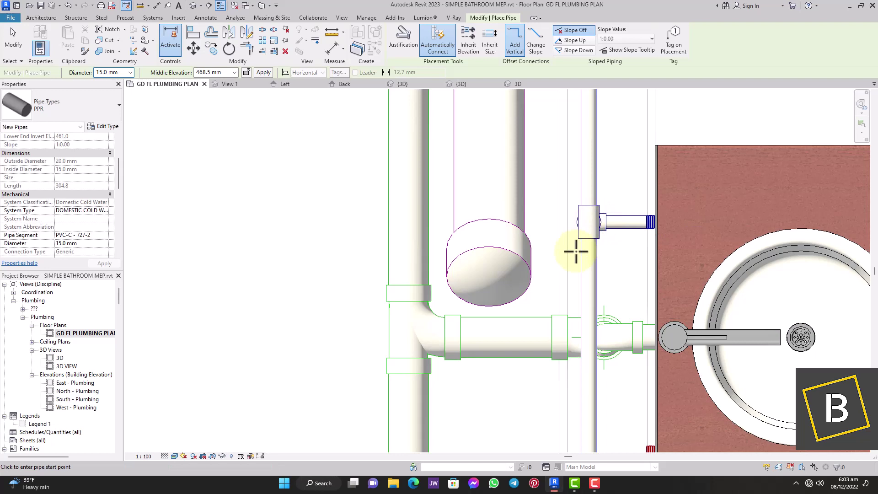
{"action": "left_click", "coordinate": [13, 39]}
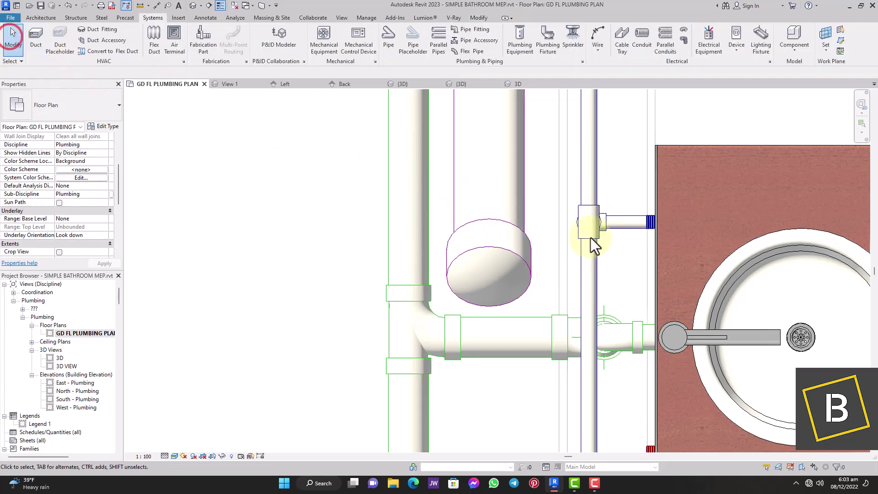
Inspect the washbasin branch in 3D from the back-right side, checking its vertical drop, the main pipe and the reducer below the tee.
{"action": "scroll", "coordinate": [603, 241], "scroll_direction": "up", "scroll_amount": 2}
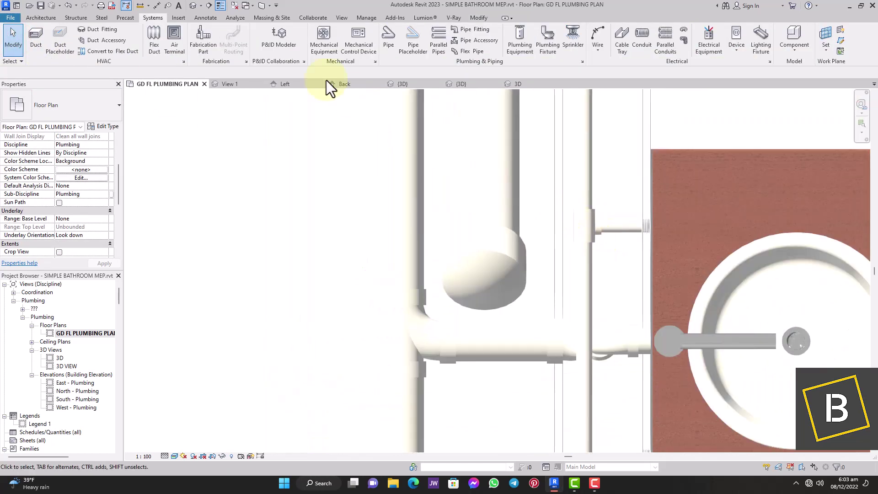
{"action": "left_click", "coordinate": [194, 5]}
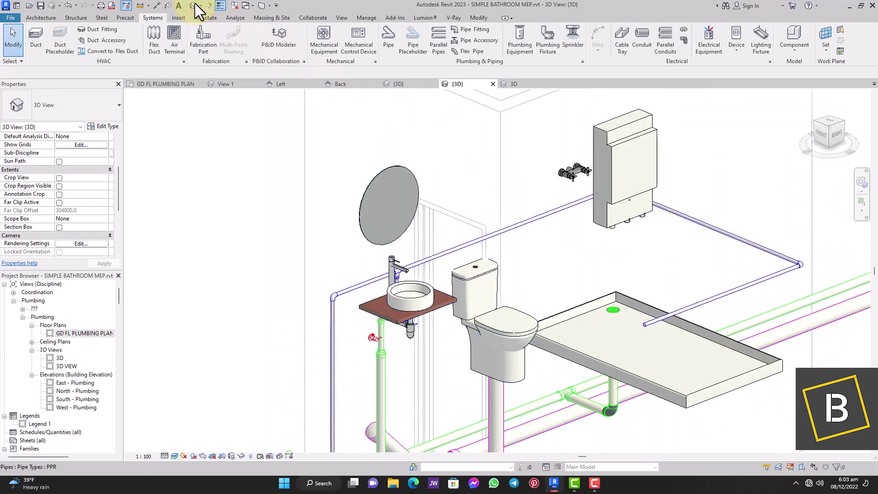
{"action": "left_click", "coordinate": [846, 121]}
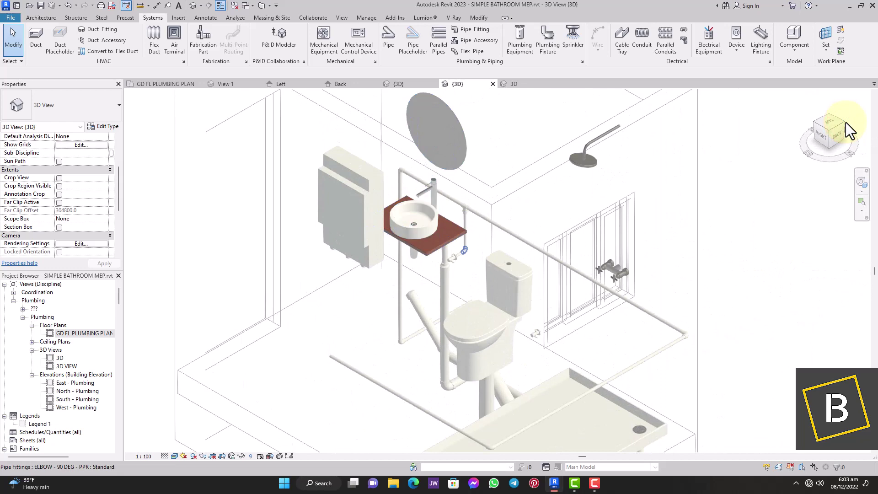
{"action": "scroll", "coordinate": [498, 193], "scroll_direction": "up", "scroll_amount": 6}
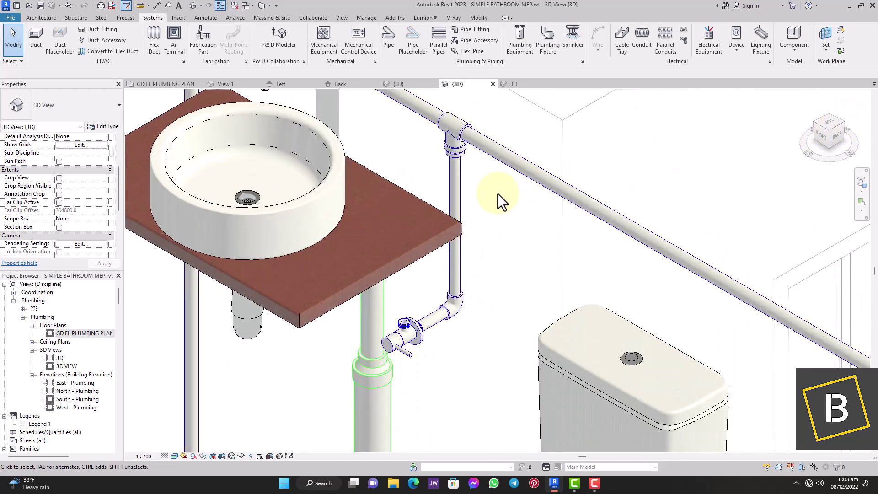
{"action": "left_click", "coordinate": [463, 185]}
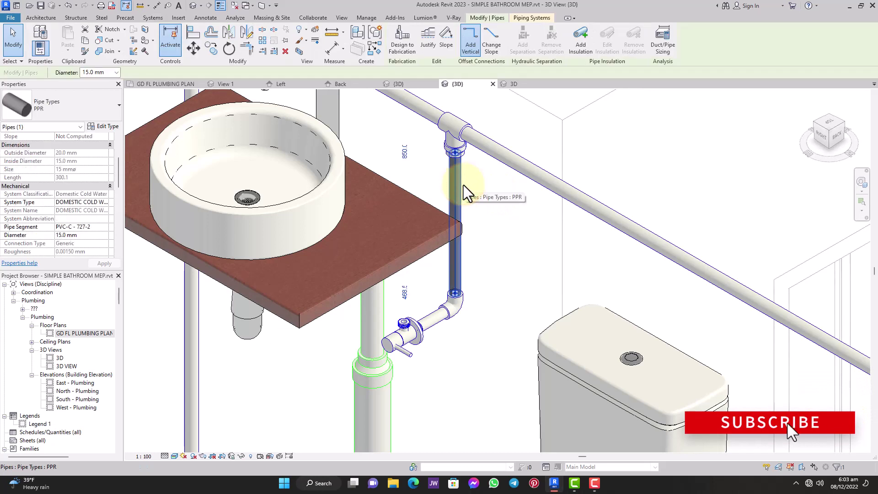
{"action": "left_click", "coordinate": [513, 161]}
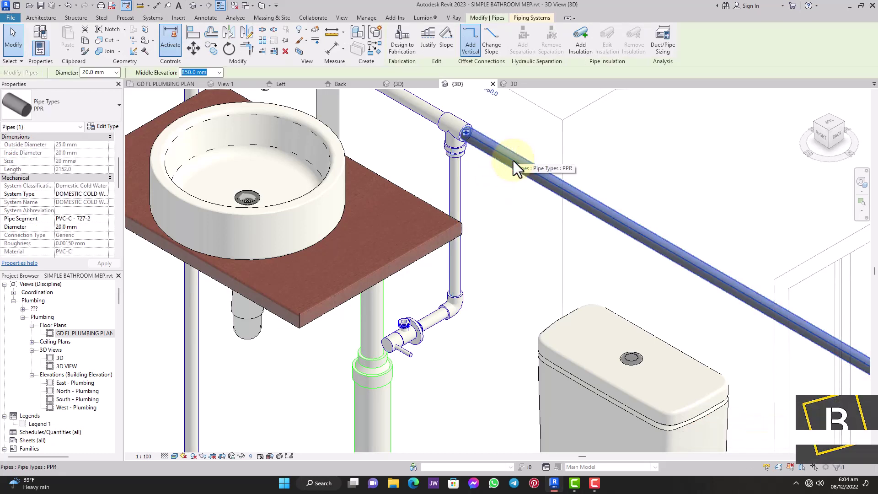
{"action": "scroll", "coordinate": [463, 153], "scroll_direction": "up", "scroll_amount": 3}
{"action": "left_click", "coordinate": [463, 152]}
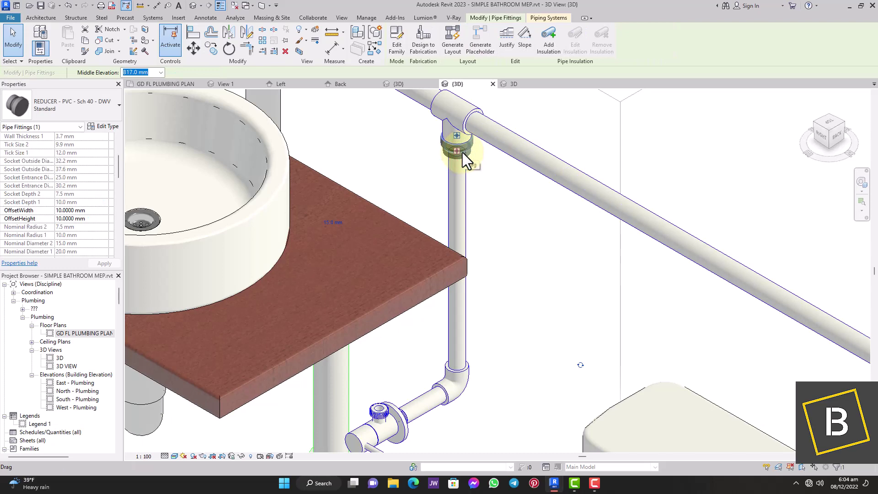
{"action": "scroll", "coordinate": [488, 179], "scroll_direction": "down", "scroll_amount": 6}
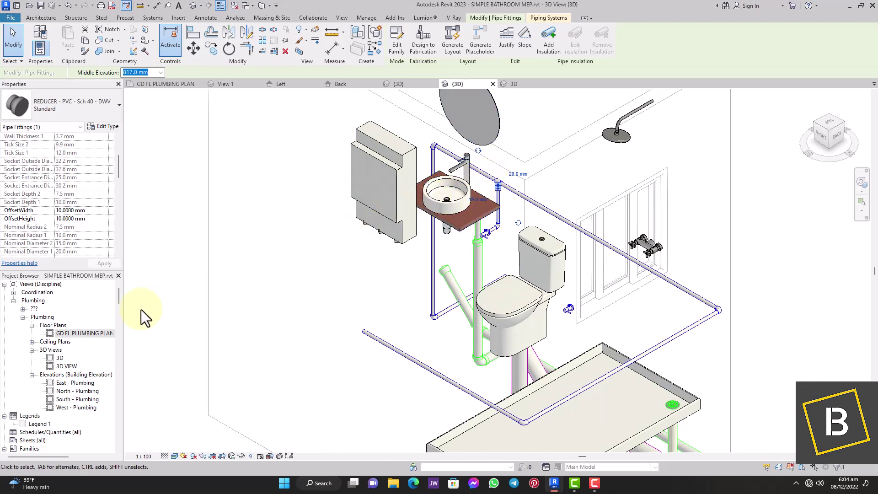
In the floor plan, connect the toilet's angled stop valve to the cold water main with a 15 mm PPR pipe.
{"action": "double_click", "coordinate": [82, 333]}
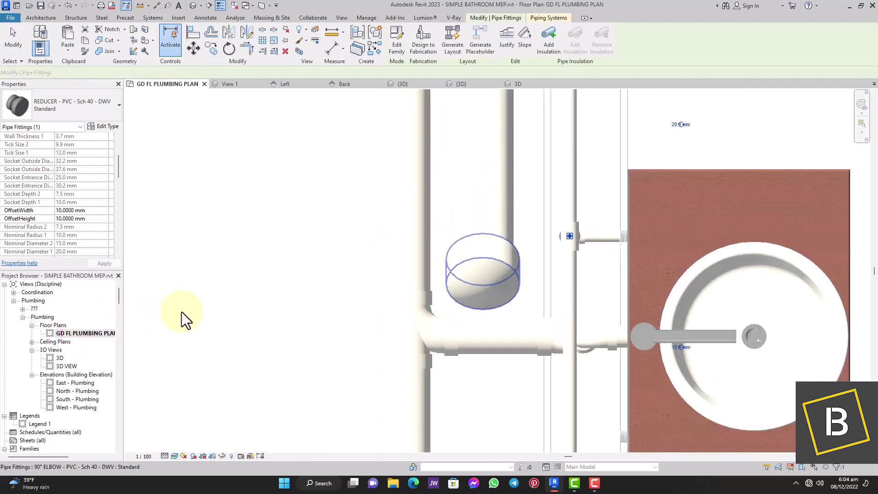
{"action": "scroll", "coordinate": [570, 234], "scroll_direction": "down", "scroll_amount": 4}
{"action": "scroll", "coordinate": [610, 227], "scroll_direction": "up", "scroll_amount": 6}
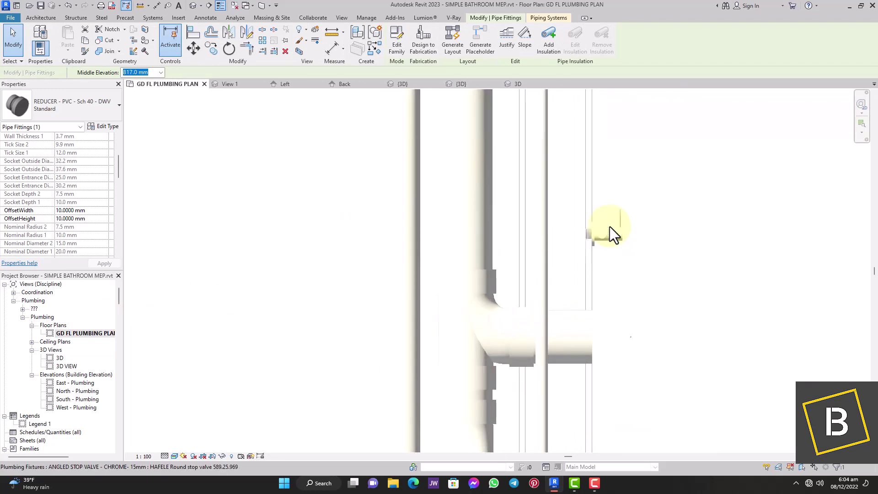
{"action": "left_click", "coordinate": [610, 236]}
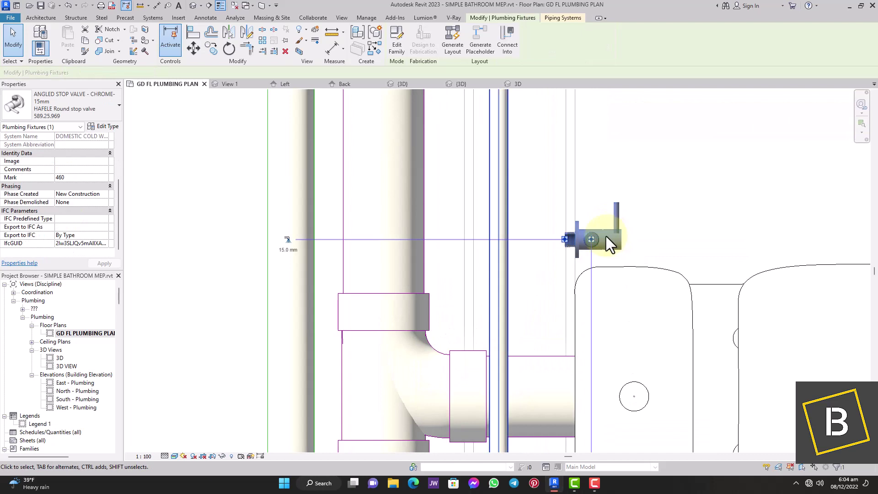
{"action": "left_click", "coordinate": [287, 240]}
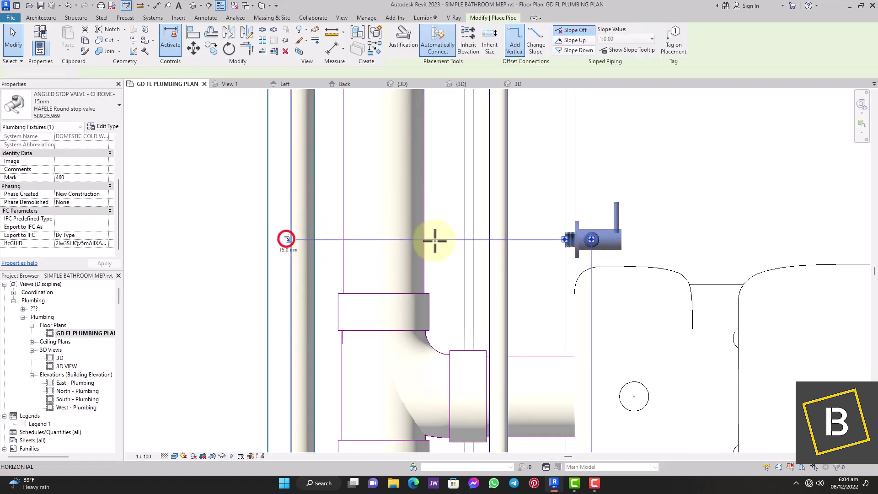
{"action": "left_click", "coordinate": [508, 239]}
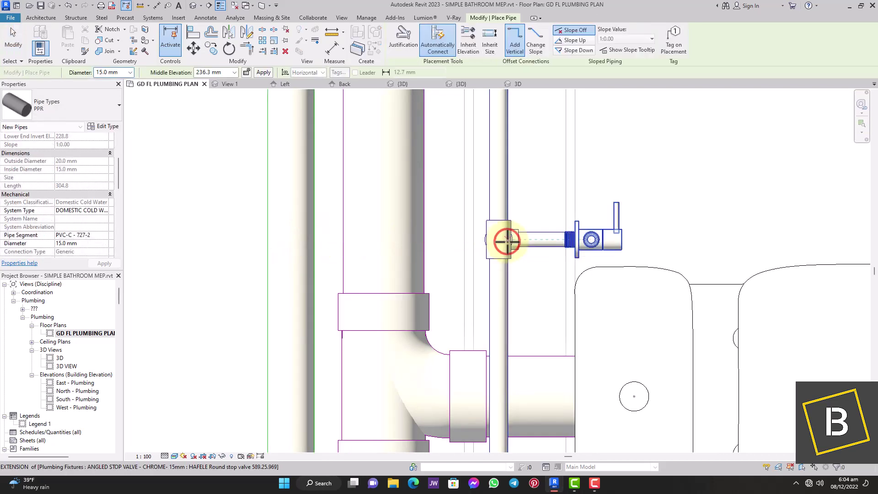
{"action": "scroll", "coordinate": [554, 234], "scroll_direction": "down", "scroll_amount": 2}
{"action": "key", "text": "Escape"}
{"action": "key", "text": "Escape"}
Run a 15 mm PPR pipe from the shower column's cold water connector to the cold water main.
{"action": "scroll", "coordinate": [553, 304], "scroll_direction": "down", "scroll_amount": 5}
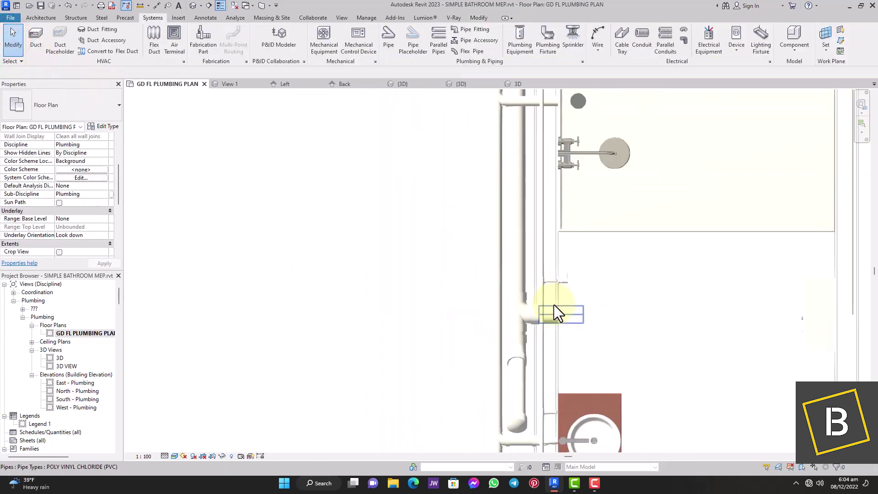
{"action": "scroll", "coordinate": [561, 215], "scroll_direction": "up", "scroll_amount": 5}
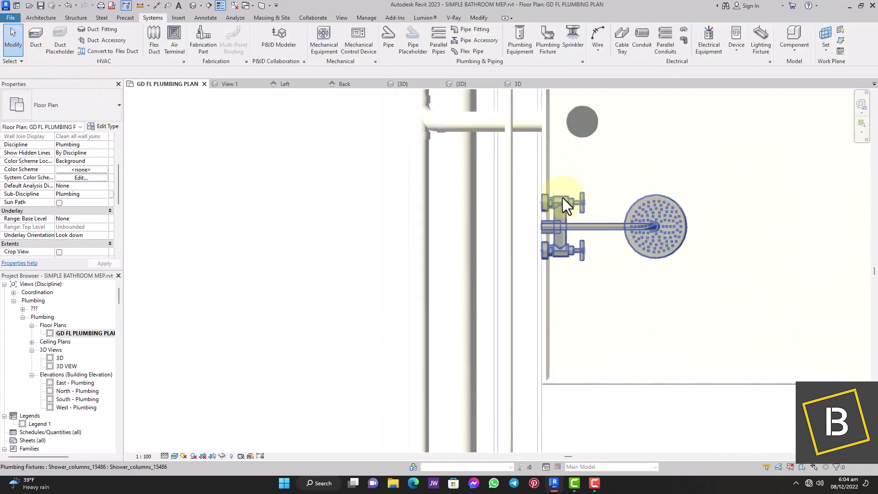
{"action": "left_click", "coordinate": [562, 197]}
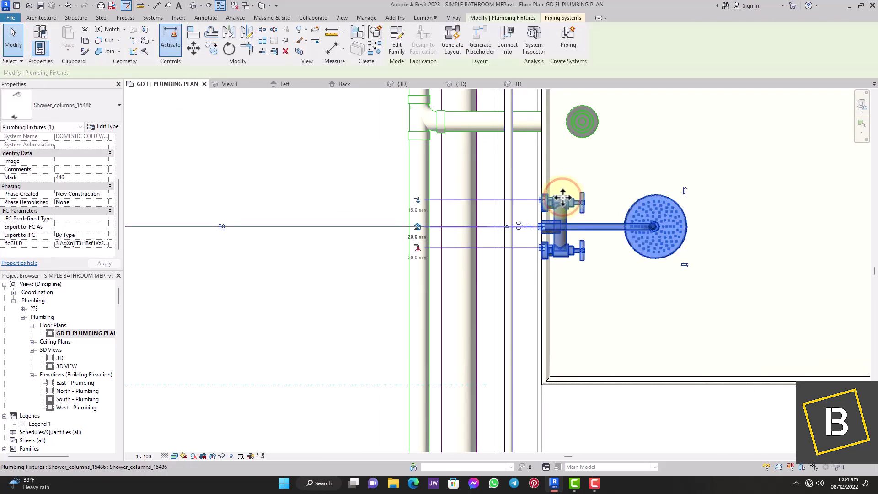
{"action": "scroll", "coordinate": [498, 201], "scroll_direction": "up", "scroll_amount": 1}
{"action": "scroll", "coordinate": [498, 200], "scroll_direction": "up", "scroll_amount": 1}
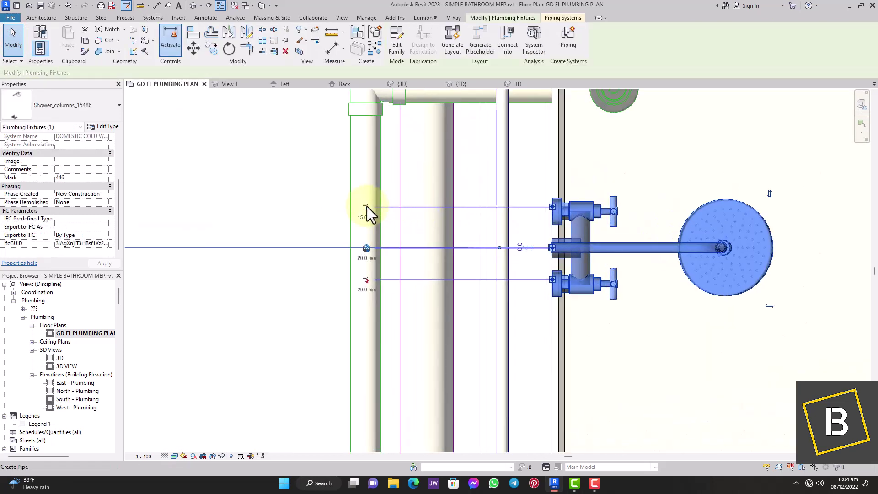
{"action": "left_click", "coordinate": [366, 207]}
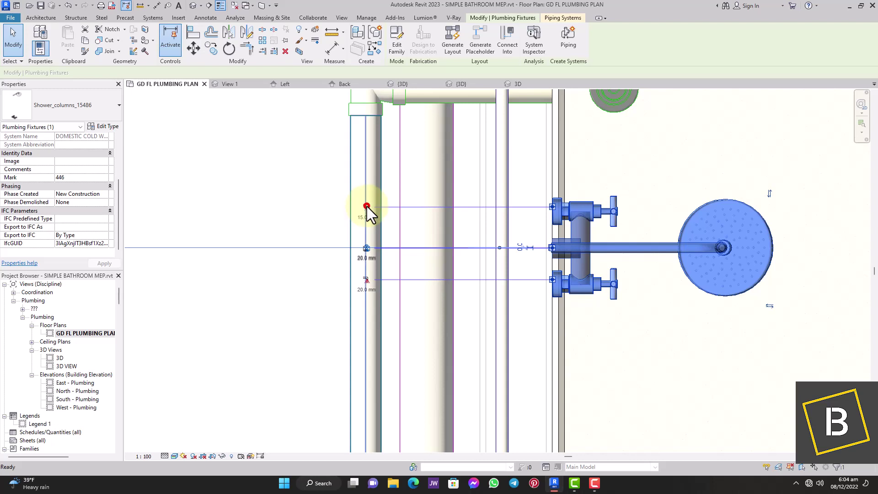
{"action": "left_click", "coordinate": [504, 207]}
{"action": "scroll", "coordinate": [504, 207], "scroll_direction": "down", "scroll_amount": 2}
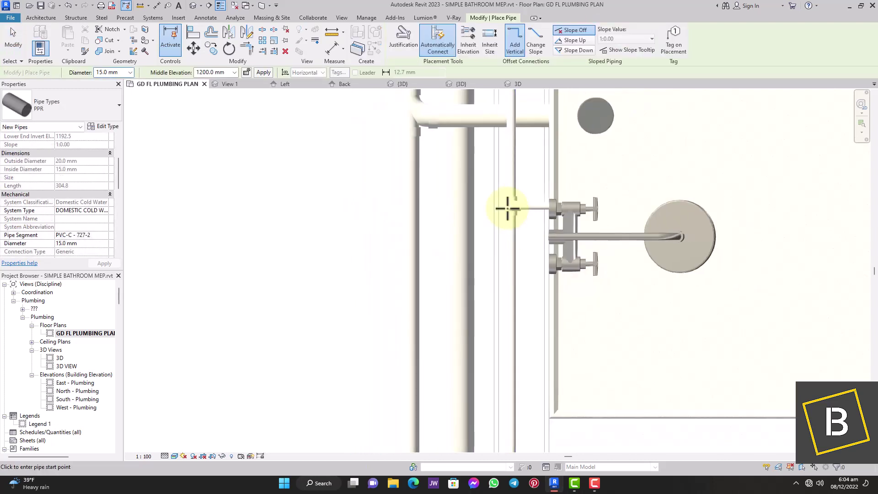
{"action": "left_click", "coordinate": [17, 46]}
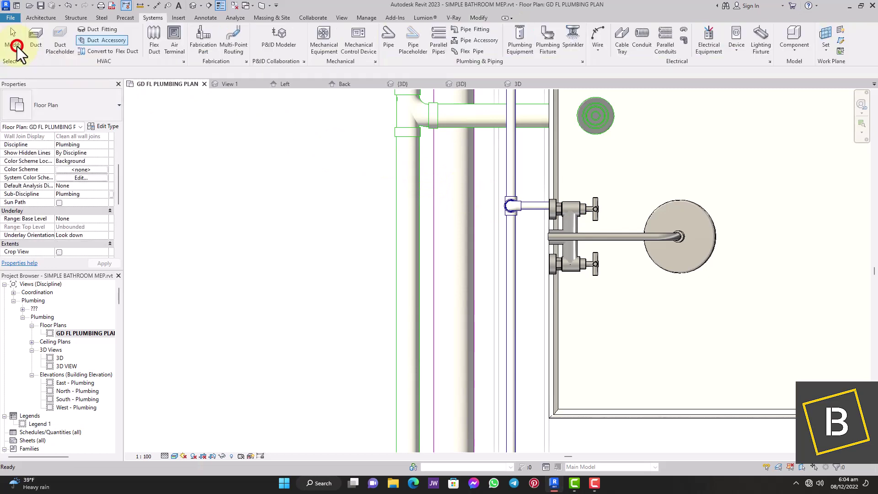
Examine the cold water branches to the washbasin, toilet and shower in the 3D view.
{"action": "left_click", "coordinate": [193, 6]}
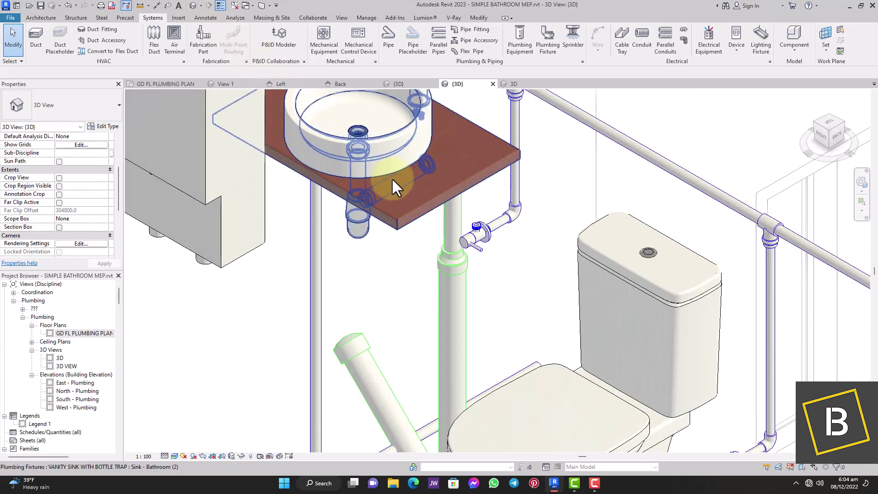
{"action": "scroll", "coordinate": [391, 177], "scroll_direction": "down", "scroll_amount": 2}
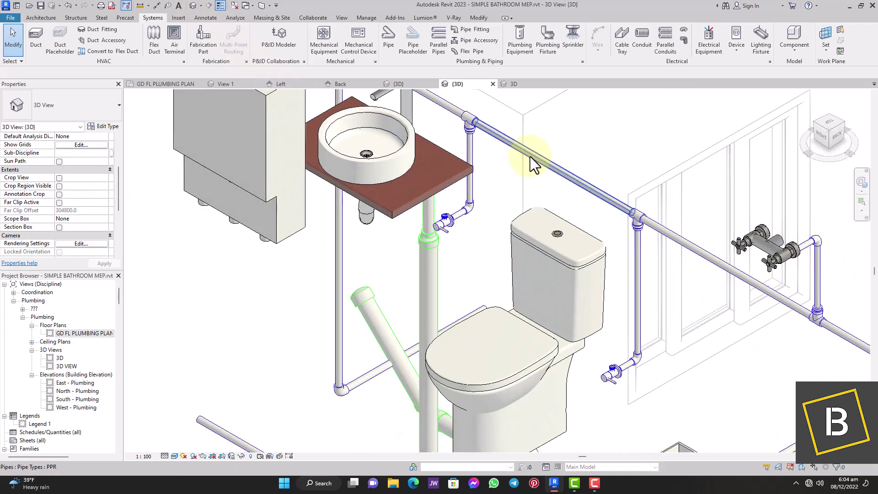
{"action": "scroll", "coordinate": [505, 314], "scroll_direction": "down", "scroll_amount": 2}
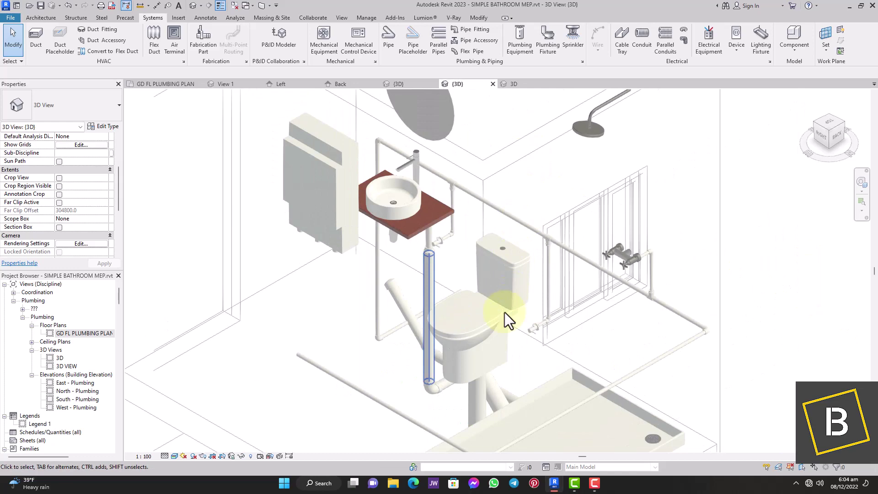
{"action": "scroll", "coordinate": [503, 320], "scroll_direction": "up", "scroll_amount": 2}
{"action": "scroll", "coordinate": [502, 327], "scroll_direction": "up", "scroll_amount": 2}
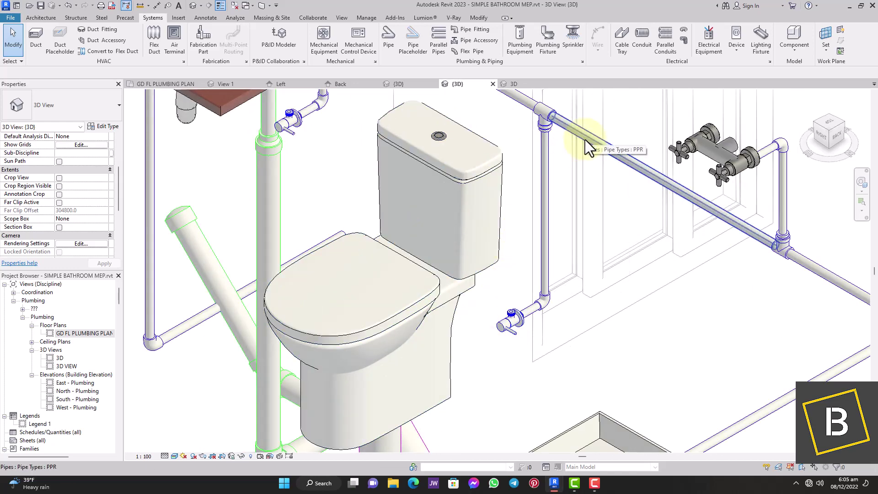
Inspect the shower column's cold water drop and its tee on the main in 3D, along with the overall pipe layout.
{"action": "scroll", "coordinate": [631, 153], "scroll_direction": "down", "scroll_amount": 2}
{"action": "scroll", "coordinate": [657, 161], "scroll_direction": "up", "scroll_amount": 4}
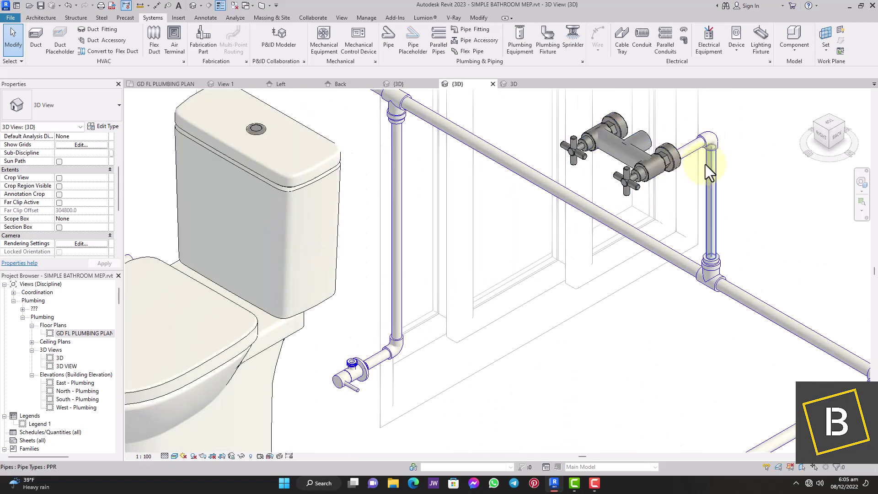
{"action": "scroll", "coordinate": [709, 254], "scroll_direction": "down", "scroll_amount": 4}
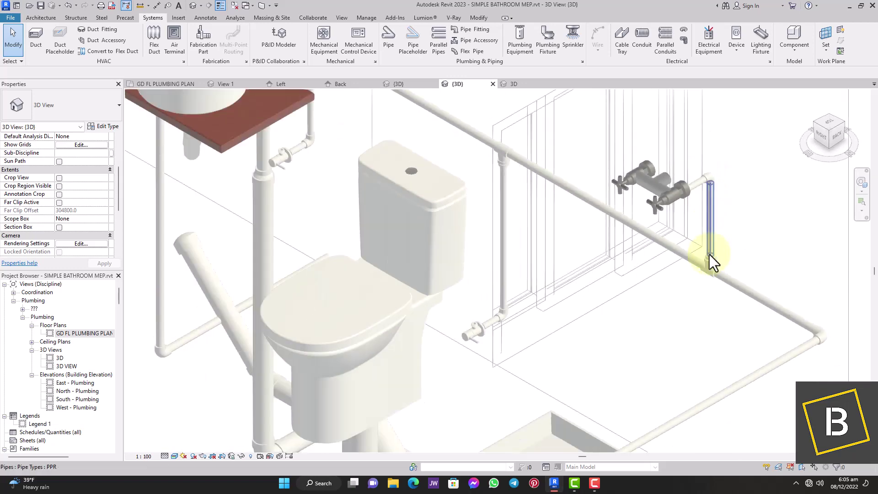
{"action": "scroll", "coordinate": [709, 254], "scroll_direction": "down", "scroll_amount": 3}
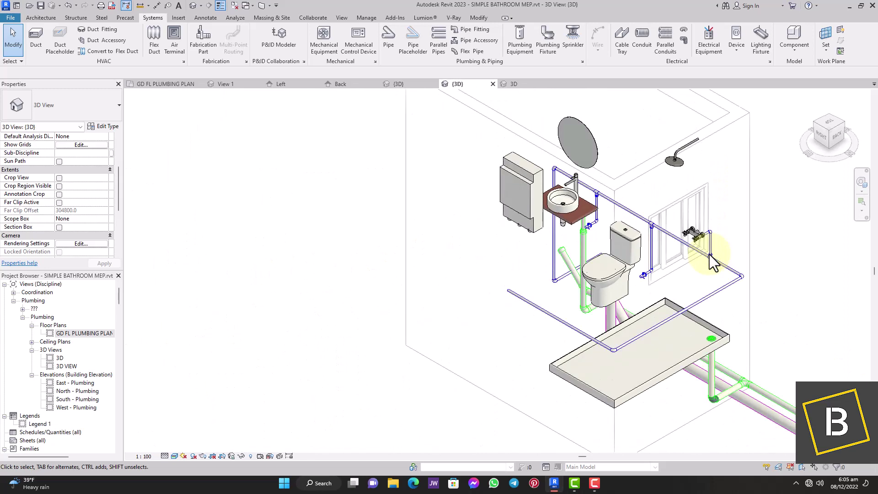
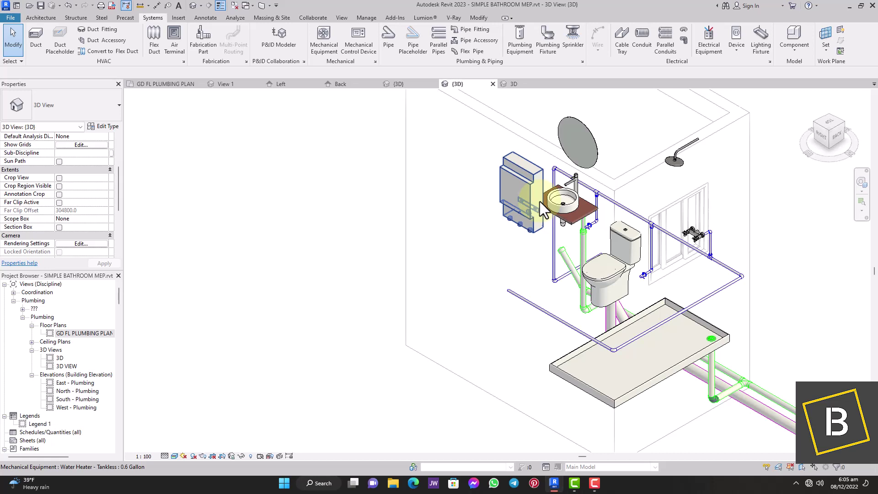
In the floor plan, cut a building section lengthwise through the bathroom looking toward the water heater, and open the section view.
{"action": "double_click", "coordinate": [101, 333]}
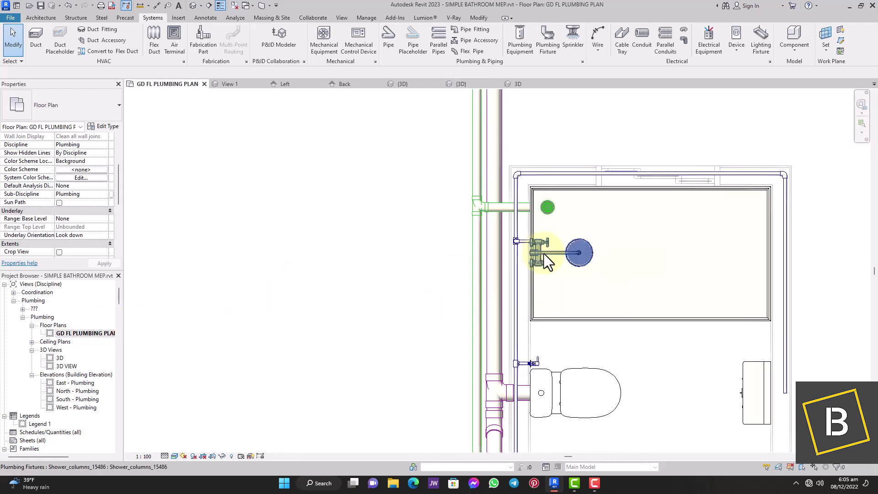
{"action": "left_click", "coordinate": [766, 391]}
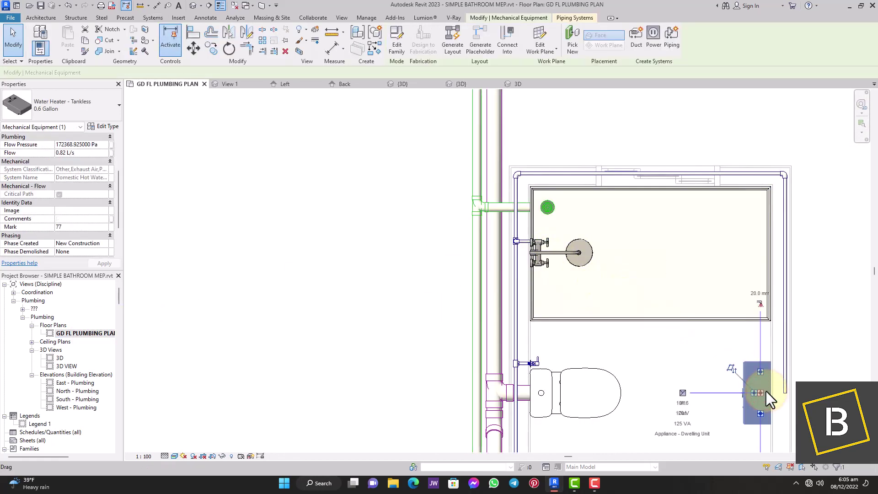
{"action": "scroll", "coordinate": [766, 391], "scroll_direction": "down", "scroll_amount": 2}
{"action": "scroll", "coordinate": [764, 388], "scroll_direction": "down", "scroll_amount": 3}
{"action": "left_click", "coordinate": [751, 318]}
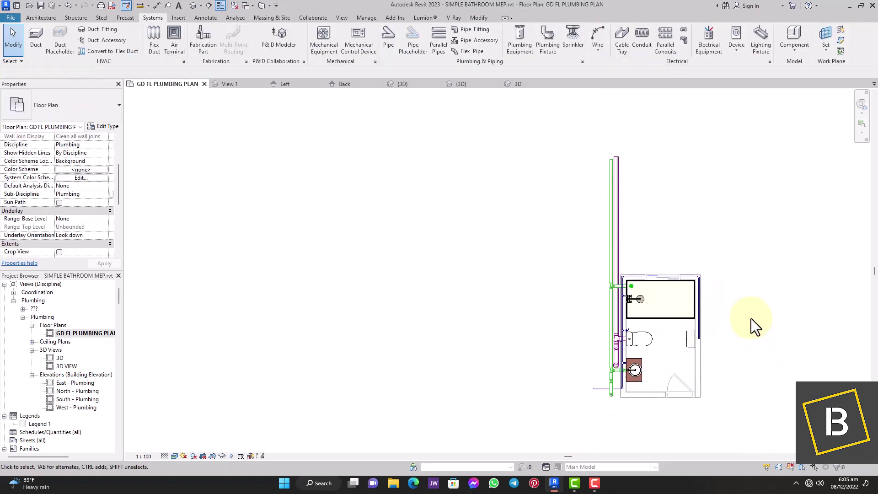
{"action": "left_click", "coordinate": [200, 5]}
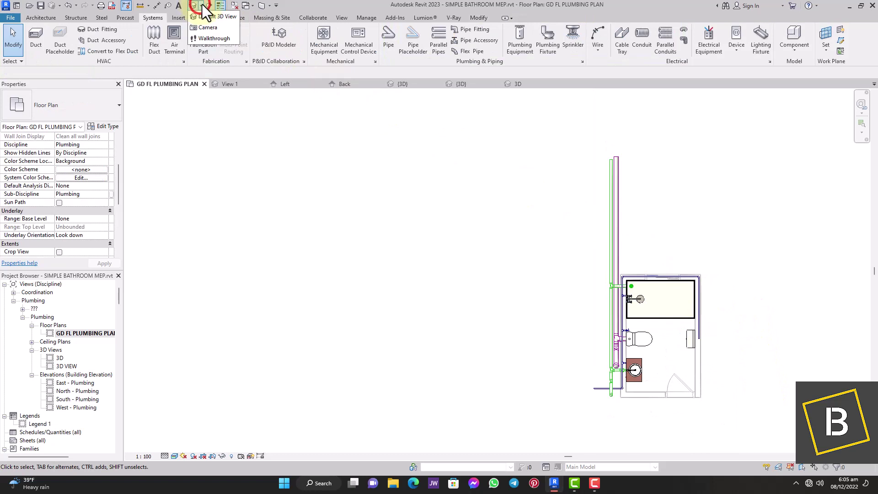
{"action": "left_click", "coordinate": [209, 6]}
{"action": "left_click", "coordinate": [673, 237]}
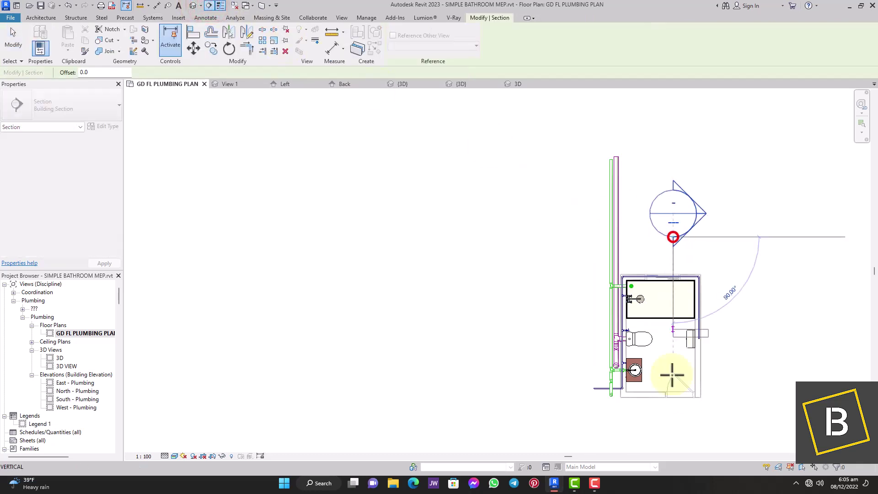
{"action": "left_click", "coordinate": [672, 414]}
{"action": "left_click", "coordinate": [743, 198]}
{"action": "double_click", "coordinate": [701, 214]}
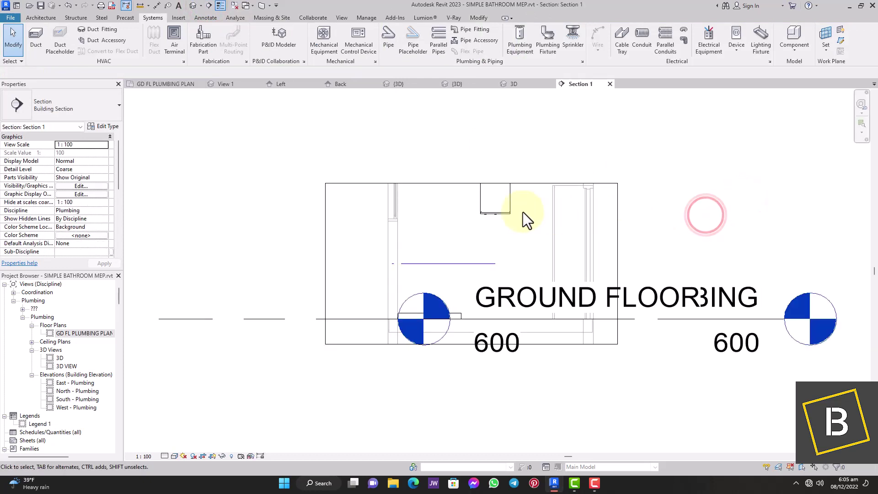
From the water heater's middle 20 mm connector, run a 20 mm PPR pipe down to about 1244 mm elevation and horizontally about 506 mm.
{"action": "scroll", "coordinate": [495, 211], "scroll_direction": "up", "scroll_amount": 5}
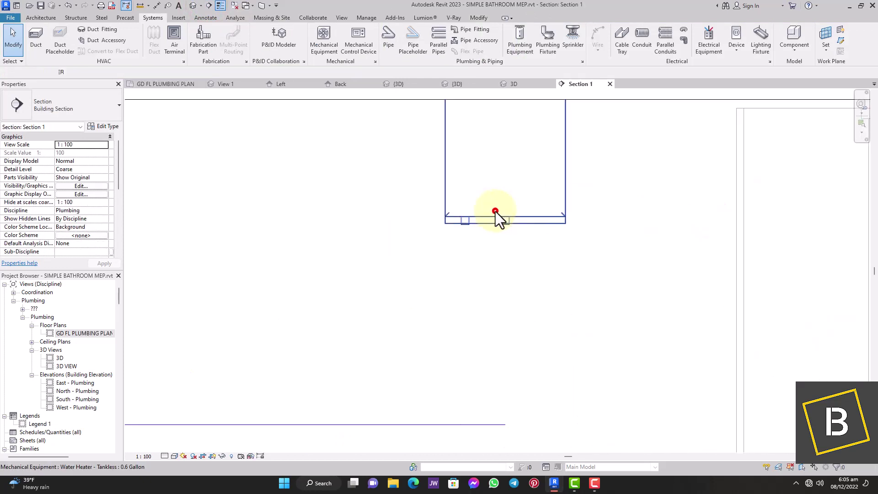
{"action": "left_click", "coordinate": [495, 211]}
{"action": "scroll", "coordinate": [505, 323], "scroll_direction": "up", "scroll_amount": 4}
{"action": "scroll", "coordinate": [506, 324], "scroll_direction": "up", "scroll_amount": 2}
{"action": "scroll", "coordinate": [514, 325], "scroll_direction": "down", "scroll_amount": 5}
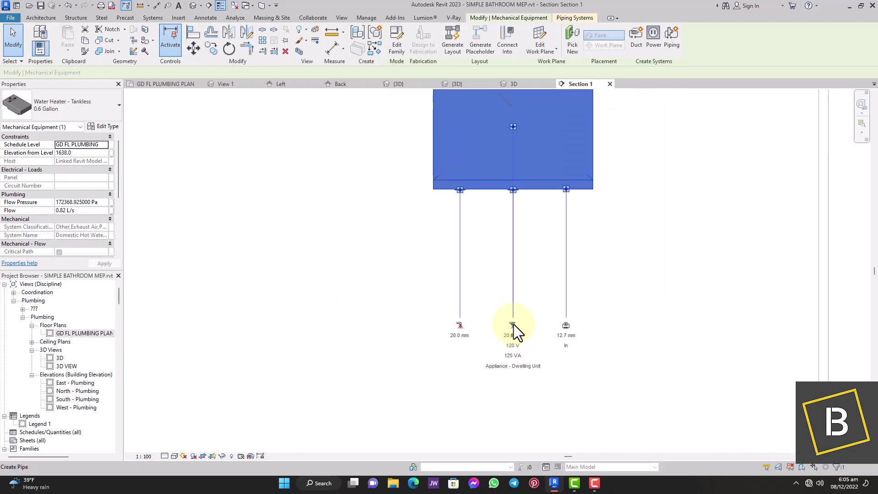
{"action": "scroll", "coordinate": [513, 324], "scroll_direction": "up", "scroll_amount": 2}
{"action": "left_click", "coordinate": [513, 324]}
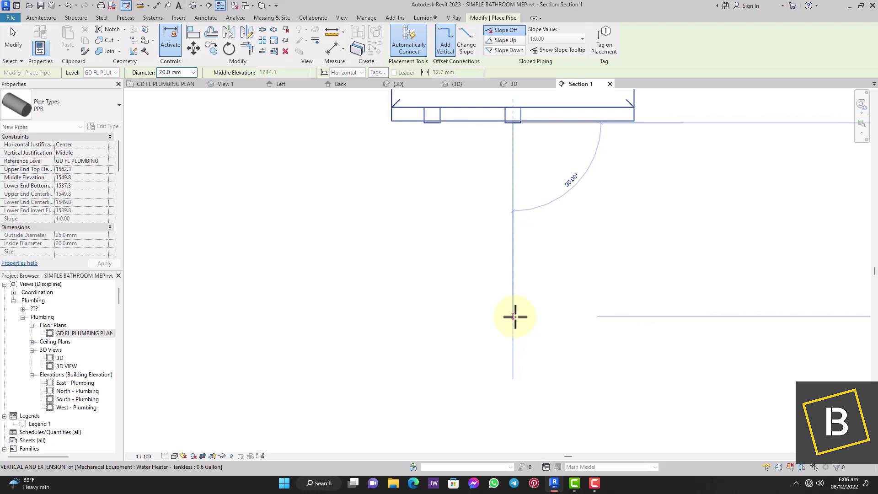
{"action": "scroll", "coordinate": [512, 318], "scroll_direction": "down", "scroll_amount": 2}
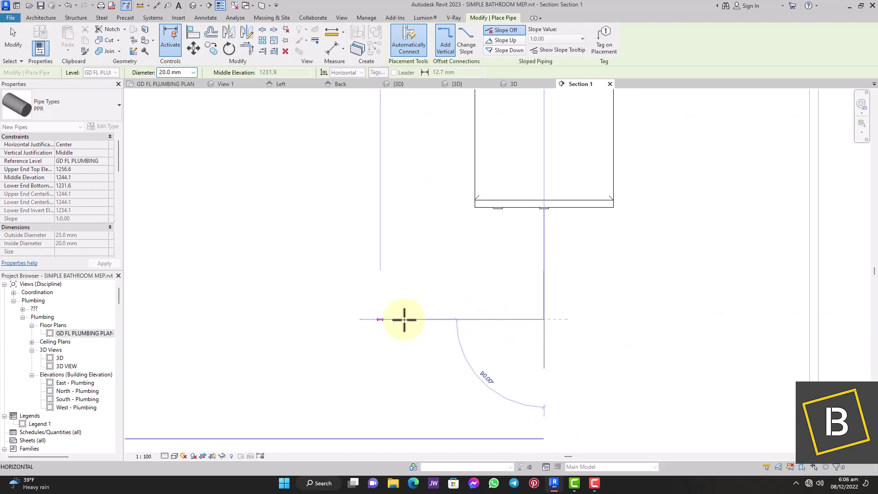
{"action": "left_click", "coordinate": [380, 319]}
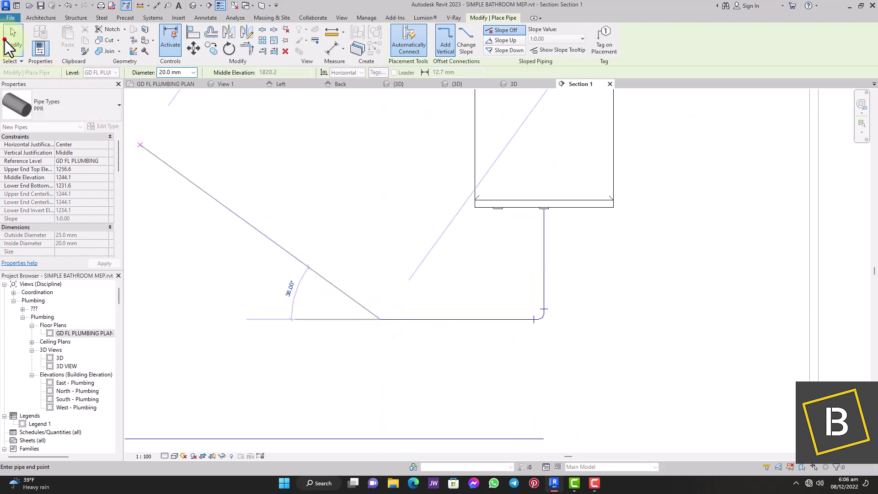
{"action": "left_click", "coordinate": [6, 41]}
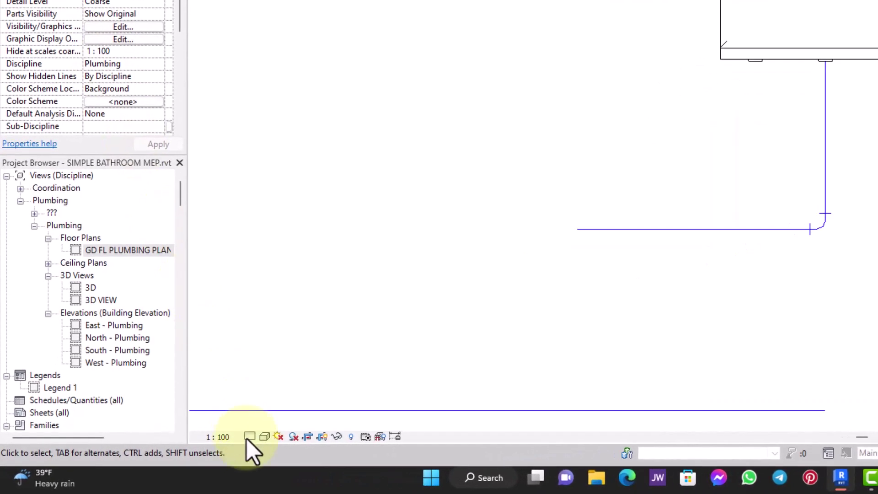
Set the section view's detail level to Fine and select the horizontal pipe run below the water heater.
{"action": "left_click", "coordinate": [248, 438]}
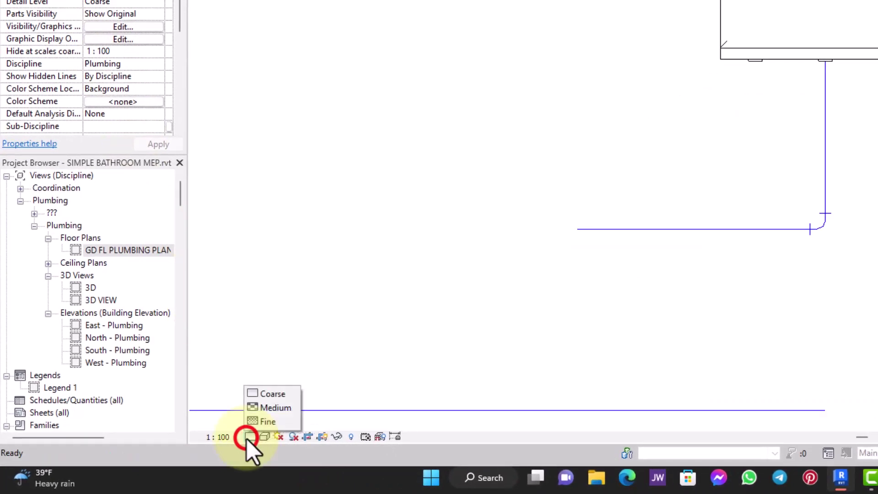
{"action": "left_click", "coordinate": [269, 422]}
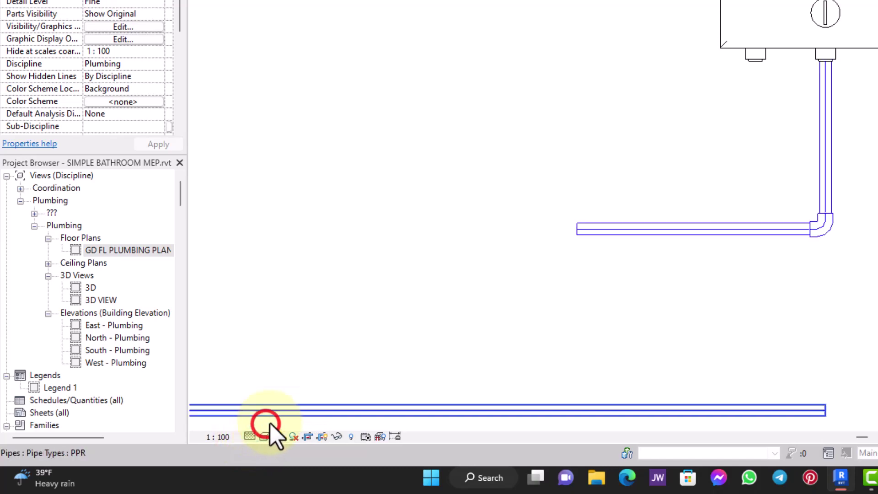
{"action": "left_click", "coordinate": [729, 224]}
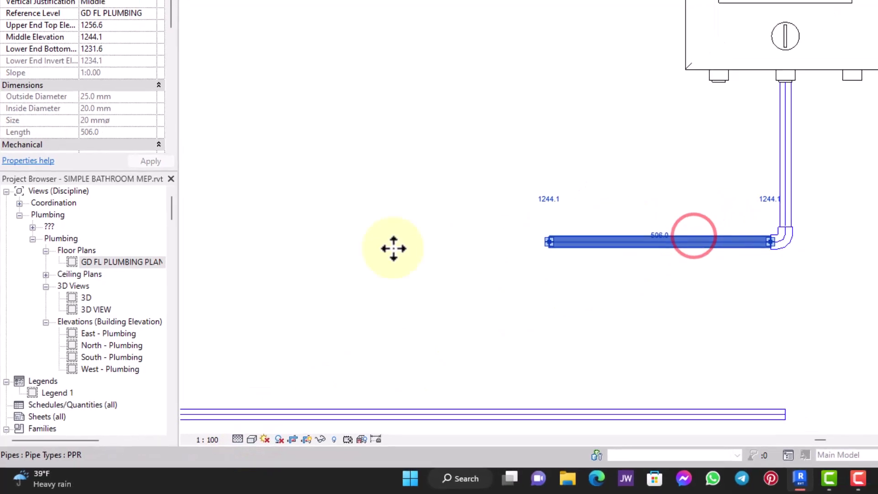
In the floor plan, swing the heater pipe's free end through the wall toward the cold water main, leaving it about 106 mm long.
{"action": "left_click", "coordinate": [123, 250]}
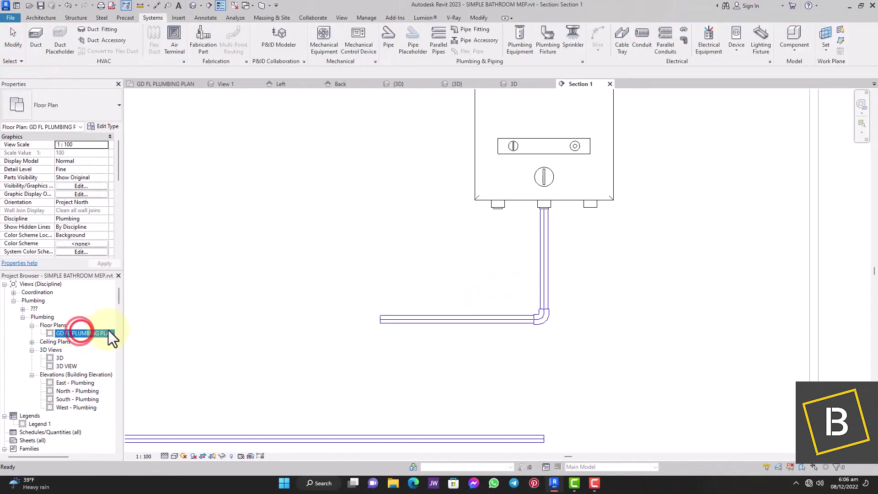
{"action": "left_click", "coordinate": [178, 326]}
{"action": "double_click", "coordinate": [90, 333]}
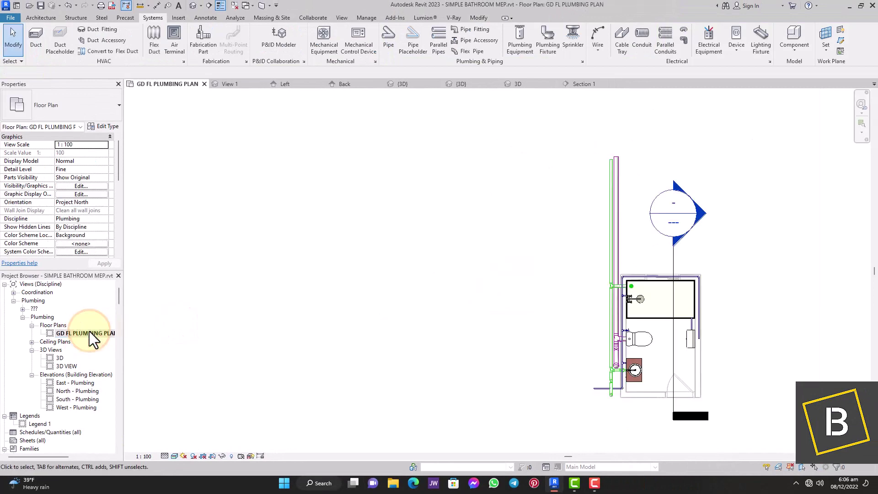
{"action": "scroll", "coordinate": [570, 260], "scroll_direction": "up", "scroll_amount": 10}
{"action": "left_click", "coordinate": [570, 259]}
{"action": "left_click", "coordinate": [571, 205]}
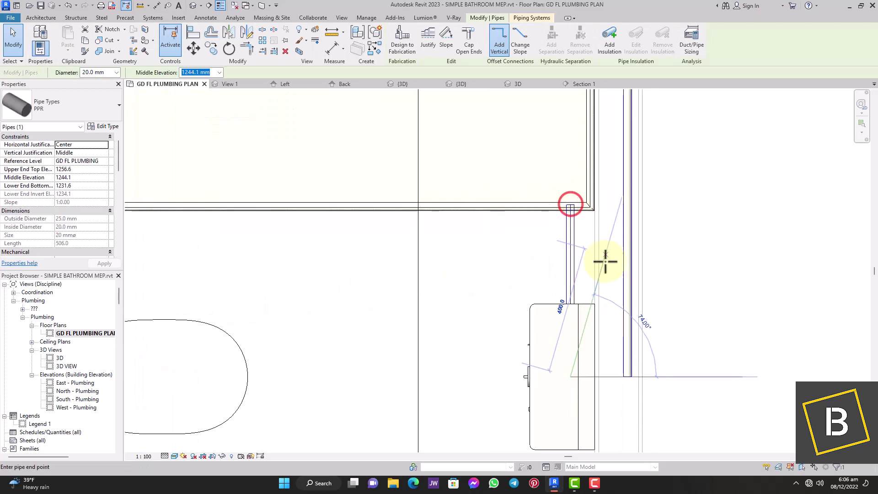
{"action": "key", "text": "Escape"}
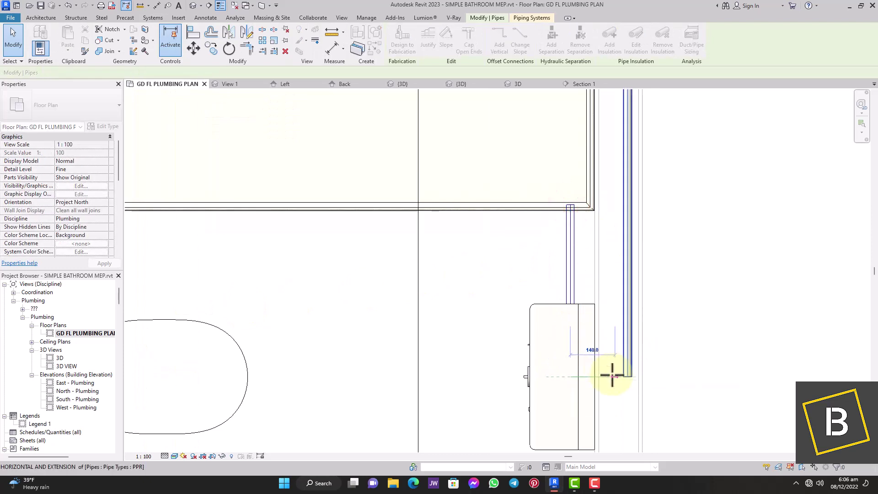
{"action": "left_click", "coordinate": [612, 375]}
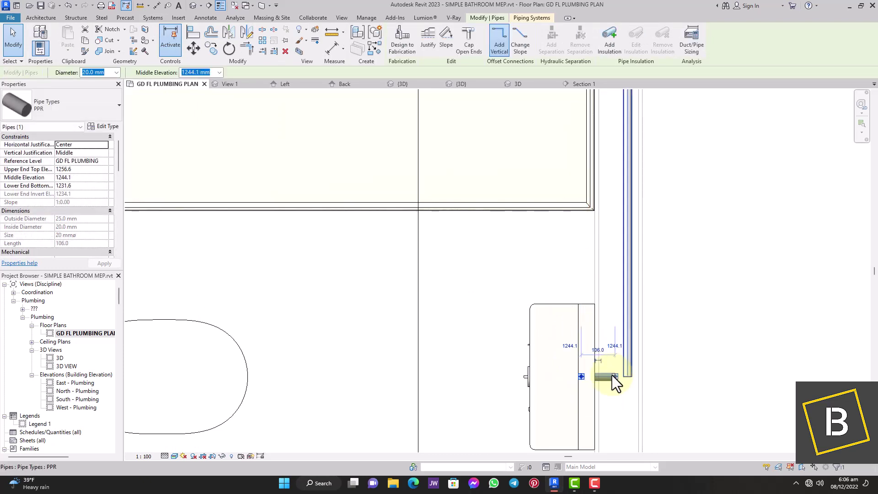
Join the short heater pipe to the open end of the cold water main with Trim/Extend to Corner.
{"action": "left_click", "coordinate": [247, 51]}
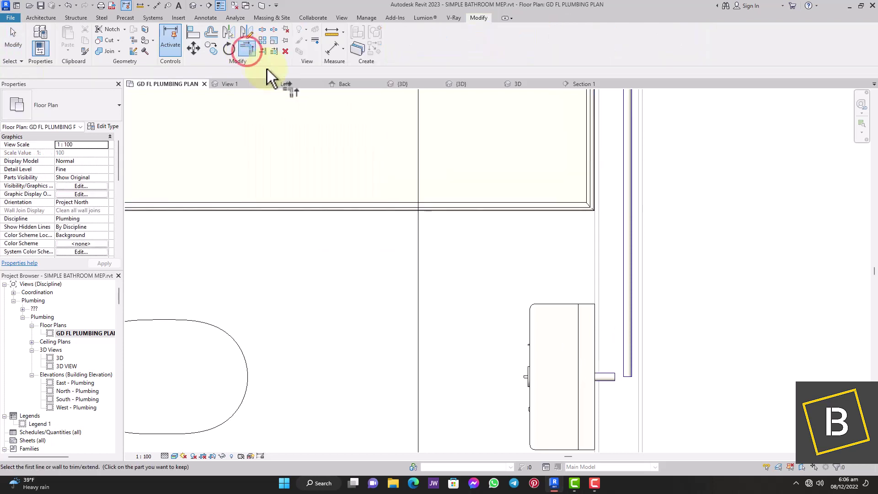
{"action": "left_click", "coordinate": [604, 376]}
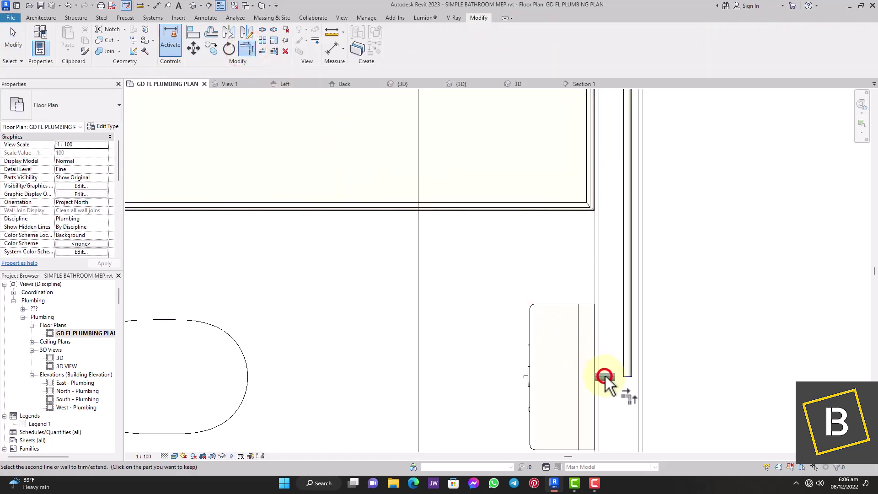
{"action": "left_click", "coordinate": [626, 341]}
{"action": "scroll", "coordinate": [681, 344], "scroll_direction": "down", "scroll_amount": 5}
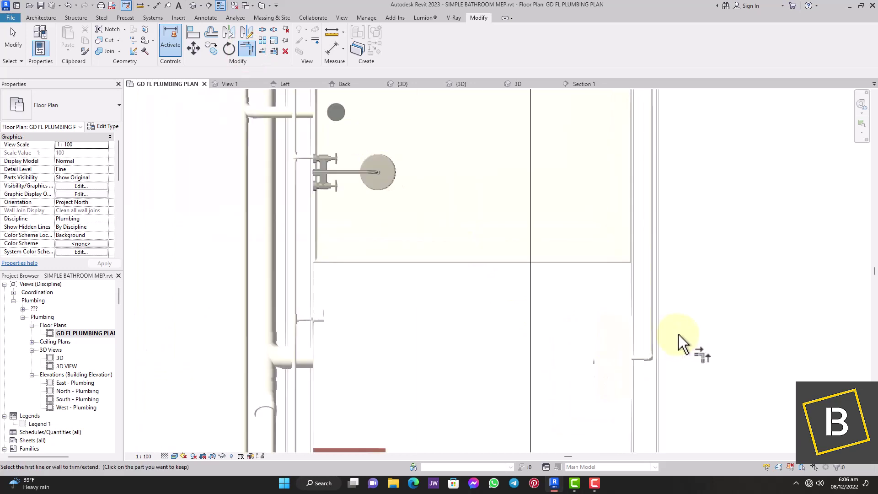
{"action": "key", "text": "Escape"}
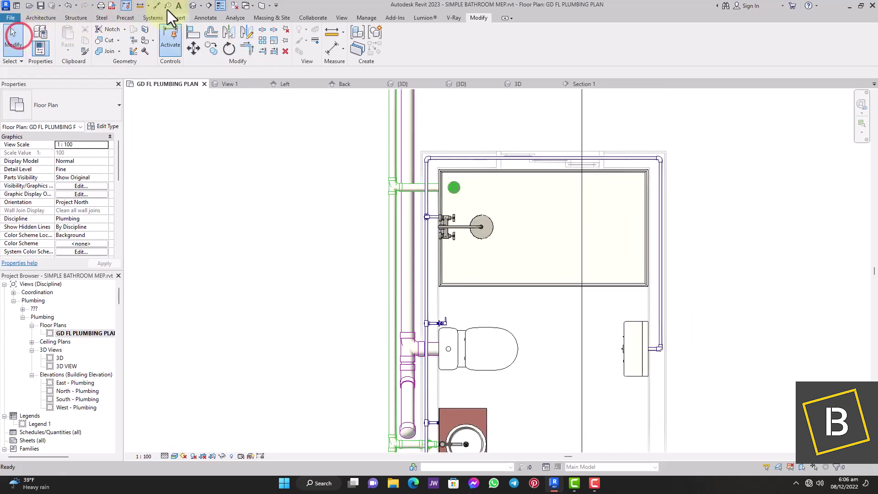
Examine the water heater's cold water connection to the main in the 3D view, including from the front-left side.
{"action": "left_click", "coordinate": [193, 5]}
{"action": "scroll", "coordinate": [525, 241], "scroll_direction": "up", "scroll_amount": 5}
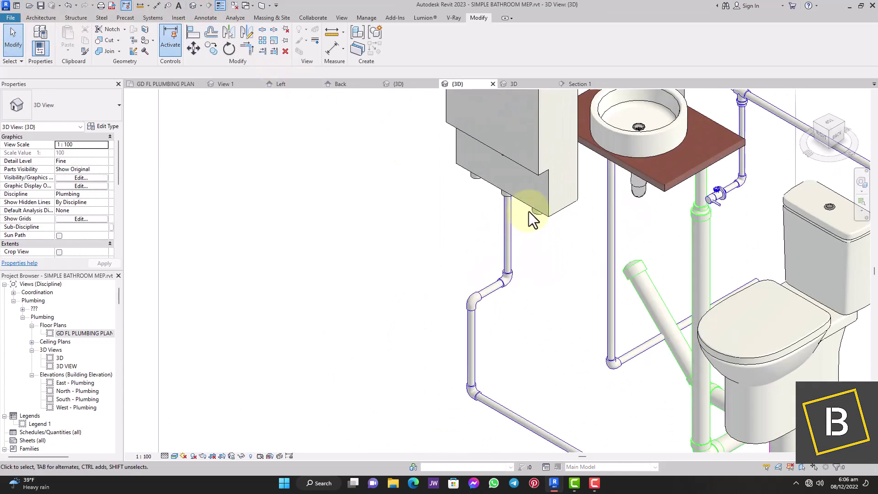
{"action": "scroll", "coordinate": [529, 211], "scroll_direction": "down", "scroll_amount": 3}
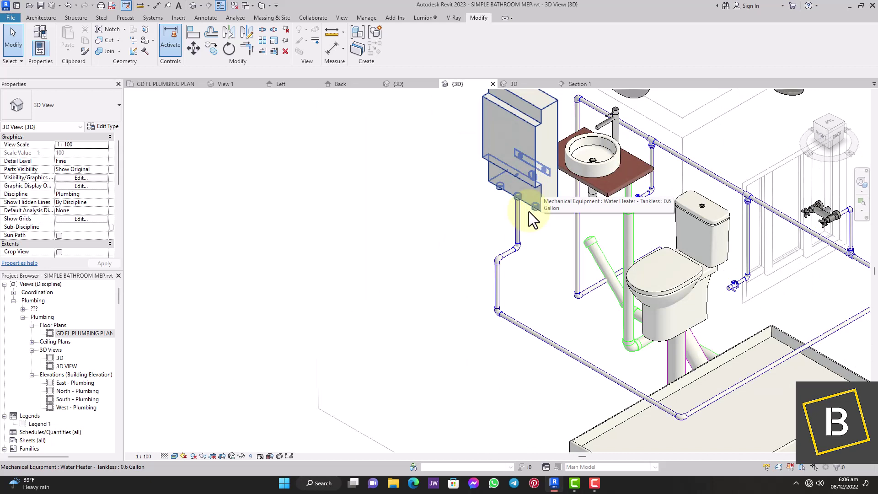
{"action": "double_click", "coordinate": [85, 334]}
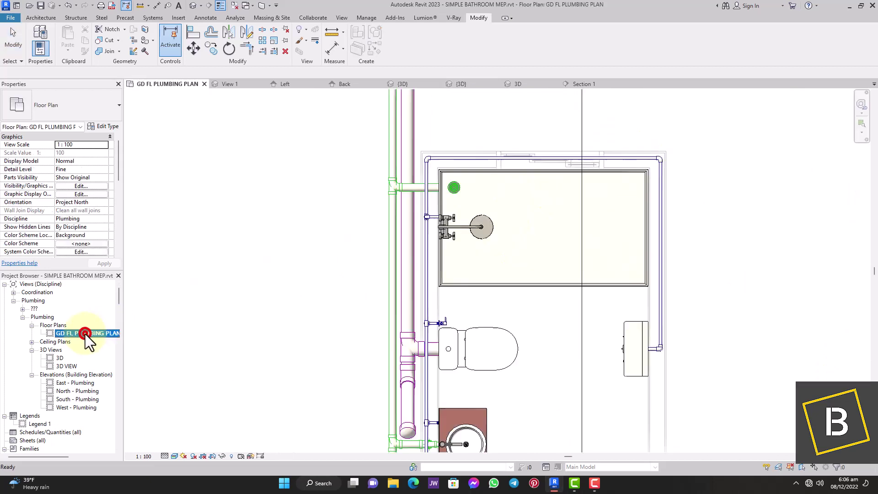
{"action": "left_click", "coordinate": [194, 7]}
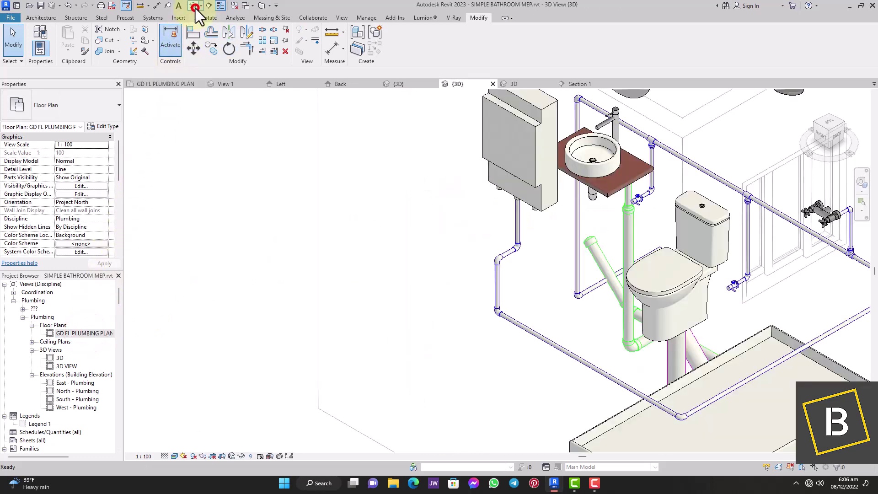
{"action": "left_click", "coordinate": [830, 114]}
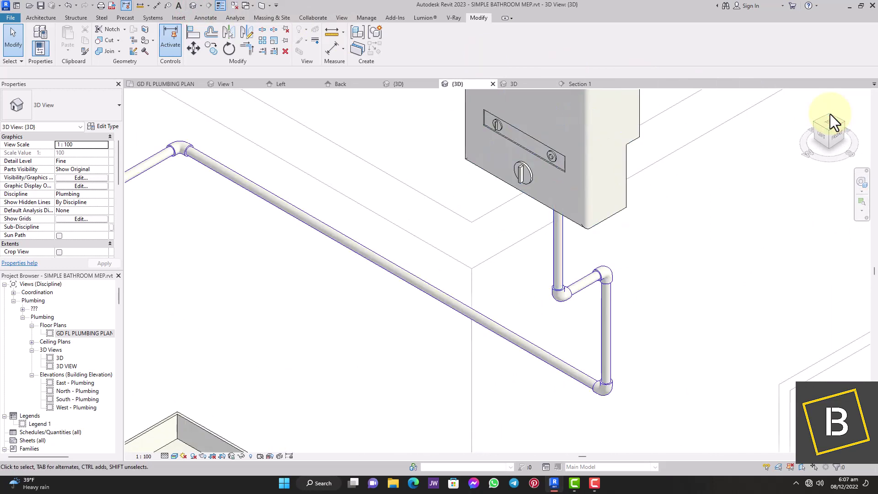
{"action": "left_click", "coordinate": [830, 114]}
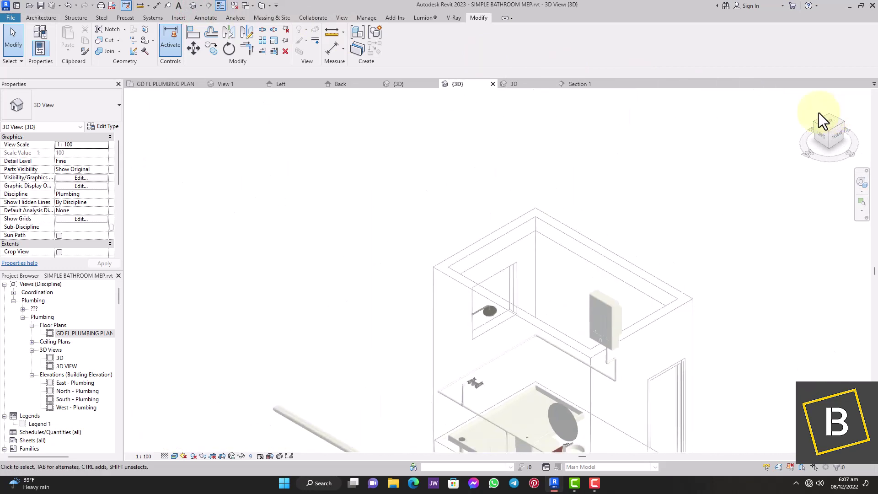
{"action": "left_click", "coordinate": [47, 20]}
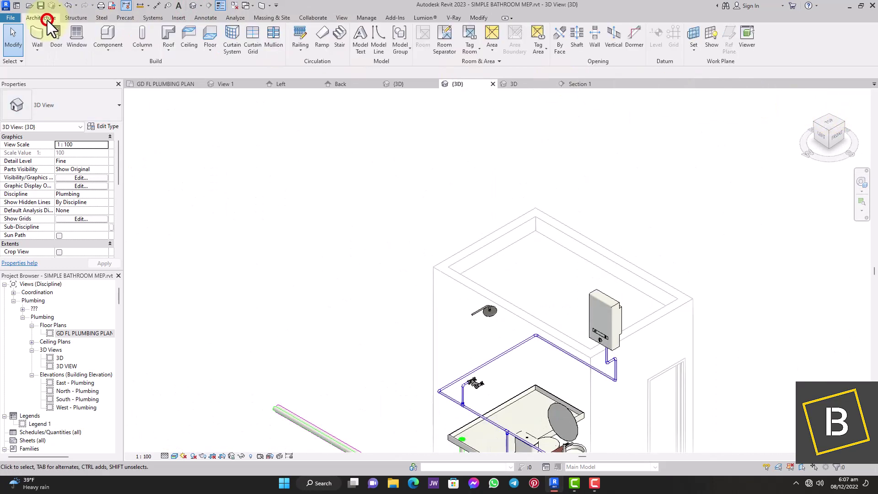
Place a RIFENG PPR-Accessory 203 ball valve on the vertical cold water pipe directly below the water heater.
{"action": "left_click", "coordinate": [115, 31]}
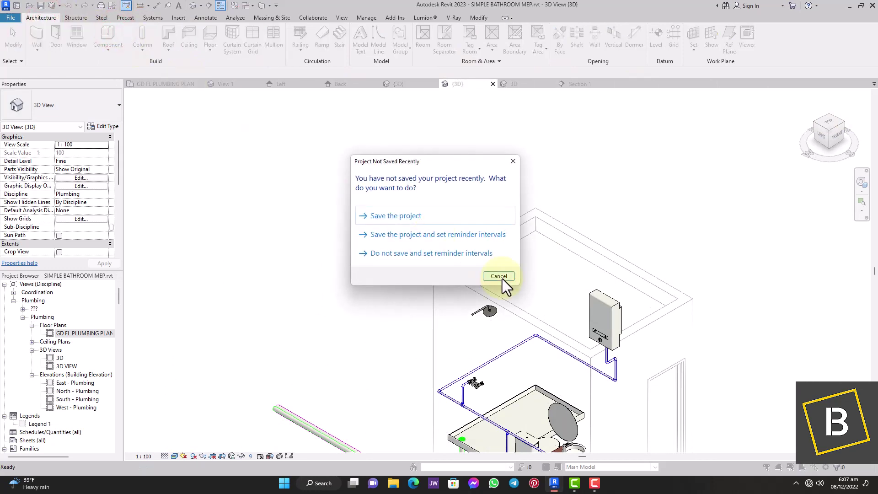
{"action": "left_click", "coordinate": [502, 279]}
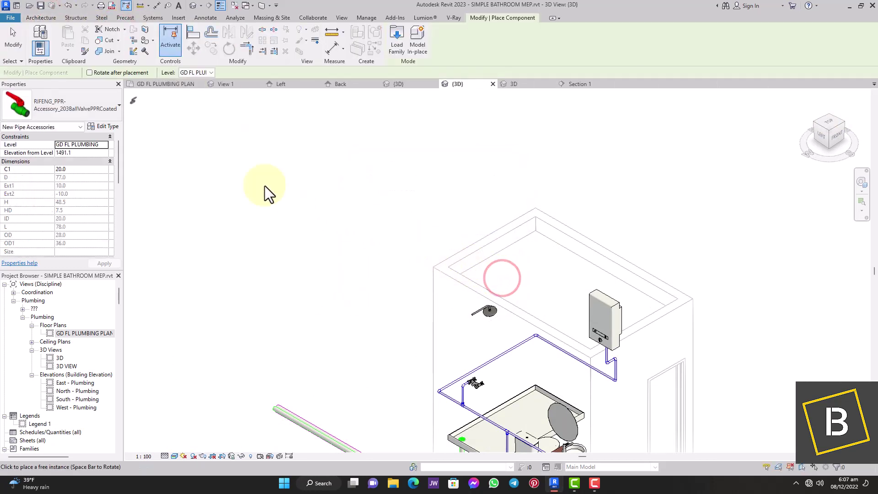
{"action": "left_click", "coordinate": [64, 108]}
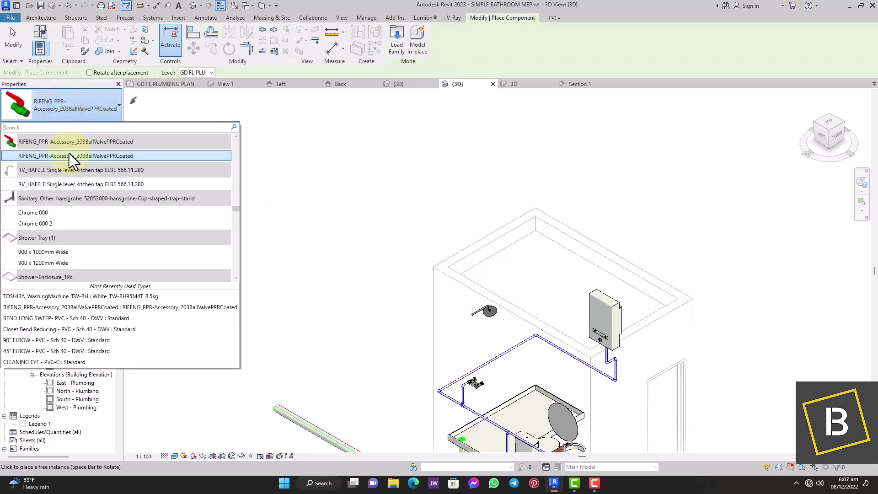
{"action": "left_click", "coordinate": [69, 153]}
{"action": "scroll", "coordinate": [509, 313], "scroll_direction": "up", "scroll_amount": 6}
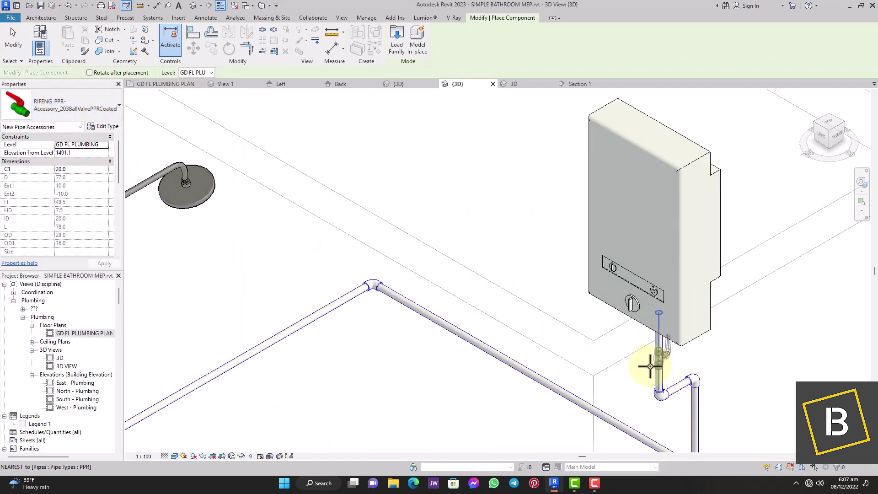
{"action": "left_click", "coordinate": [659, 352]}
{"action": "left_click", "coordinate": [13, 38]}
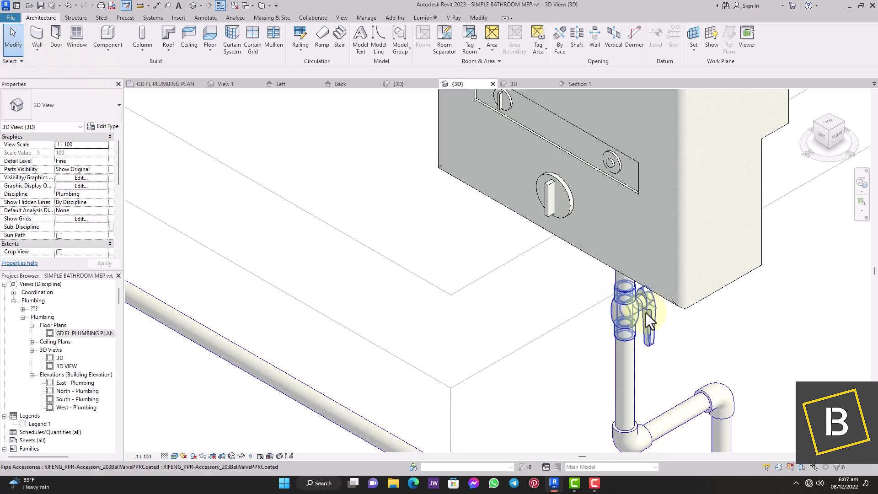
Rotate the ball valve below the water heater so its handle faces into the room.
{"action": "left_click", "coordinate": [639, 311]}
{"action": "scroll", "coordinate": [649, 313], "scroll_direction": "down", "scroll_amount": 3}
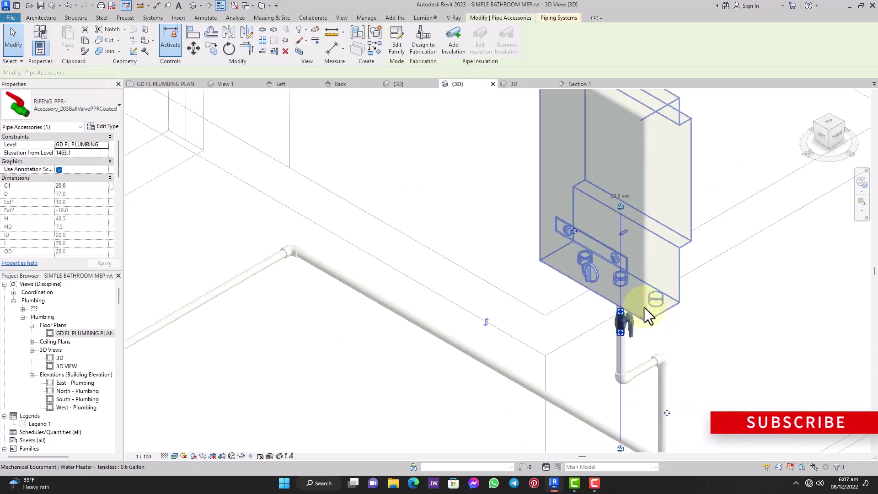
{"action": "left_click", "coordinate": [575, 229]}
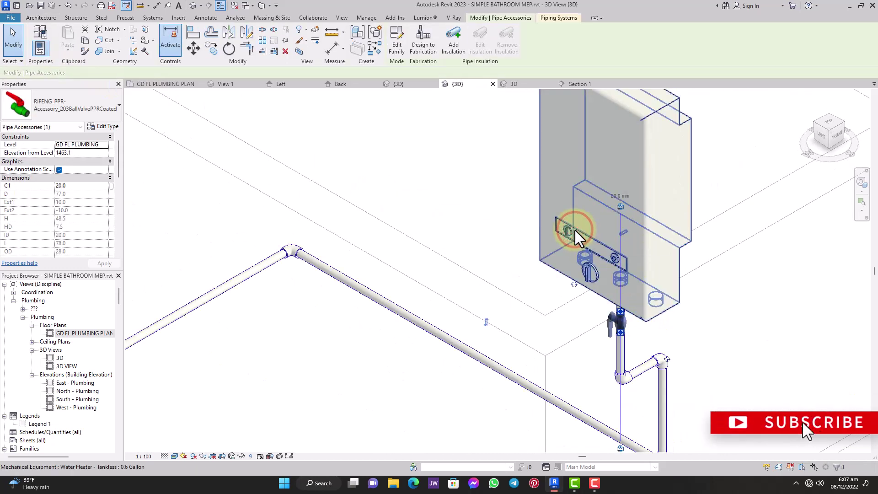
{"action": "left_click", "coordinate": [573, 284]}
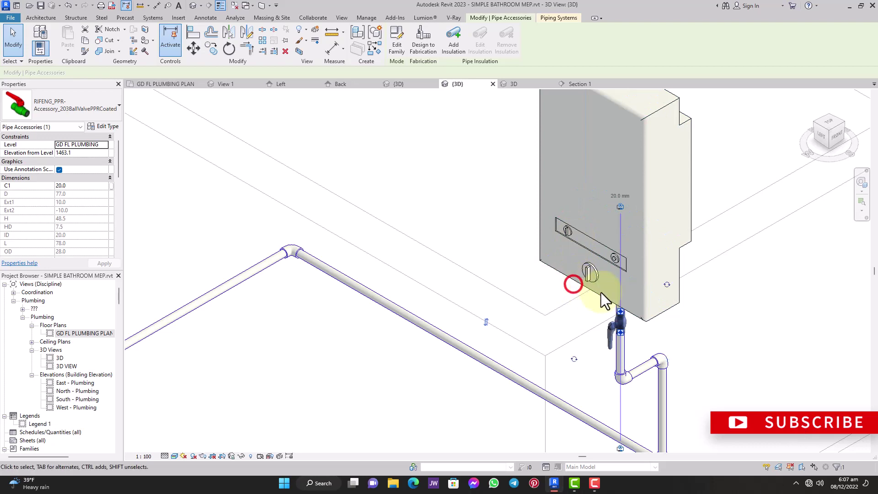
{"action": "left_click", "coordinate": [723, 327]}
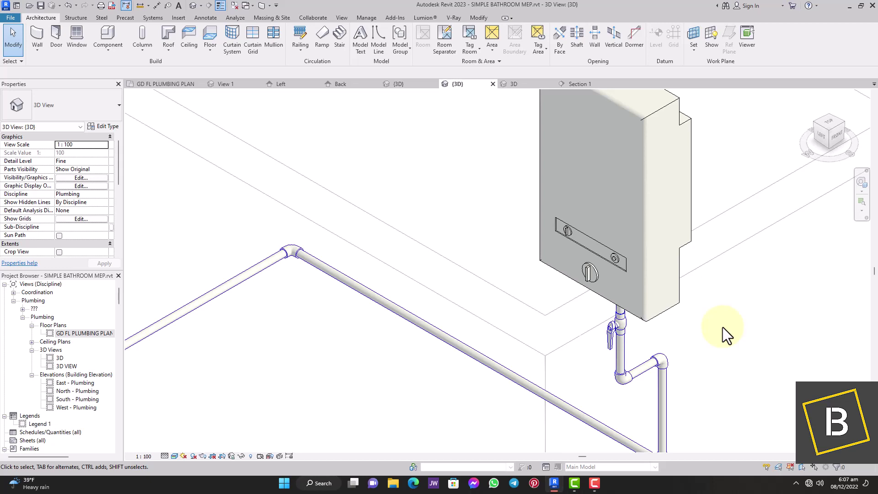
Examine the valve and the heater's cold water connection in the 3D view from the left side and from above.
{"action": "scroll", "coordinate": [722, 327], "scroll_direction": "down", "scroll_amount": 5}
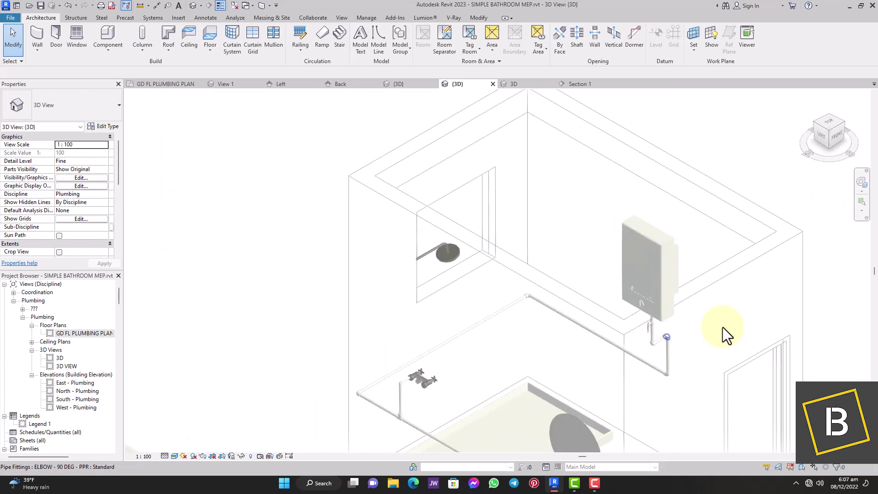
{"action": "left_click", "coordinate": [821, 137]}
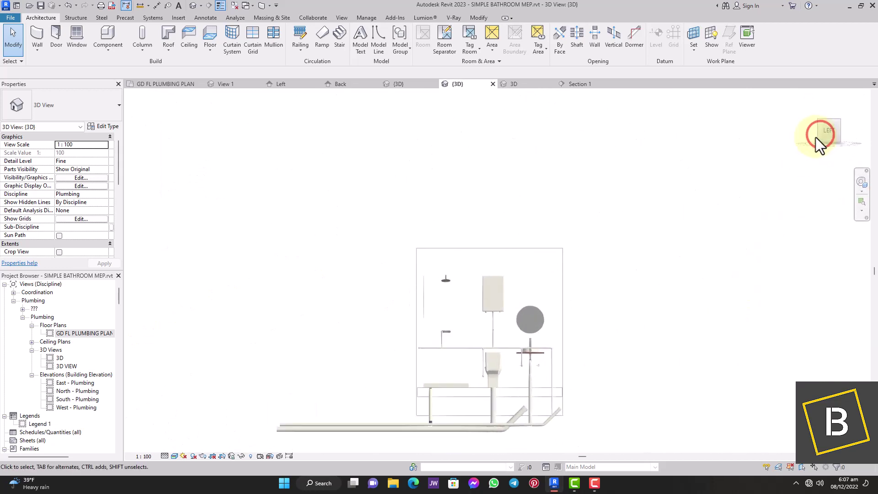
{"action": "scroll", "coordinate": [582, 241], "scroll_direction": "up", "scroll_amount": 4}
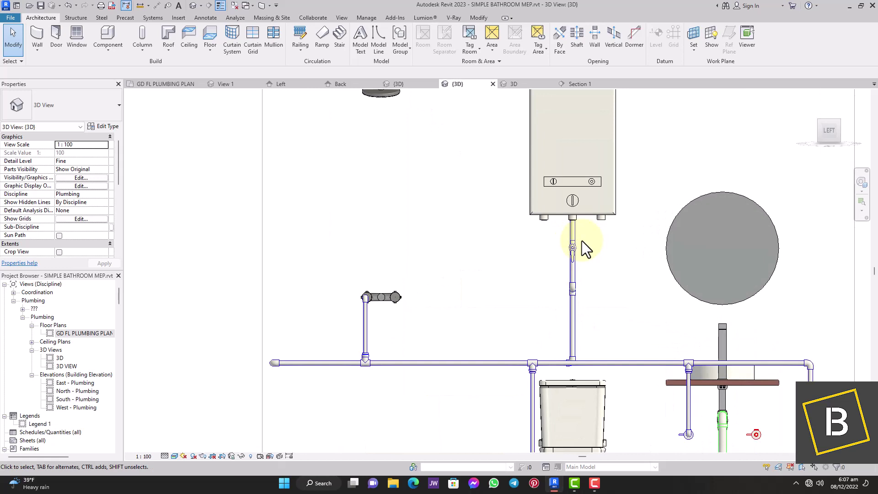
{"action": "left_click", "coordinate": [823, 120]}
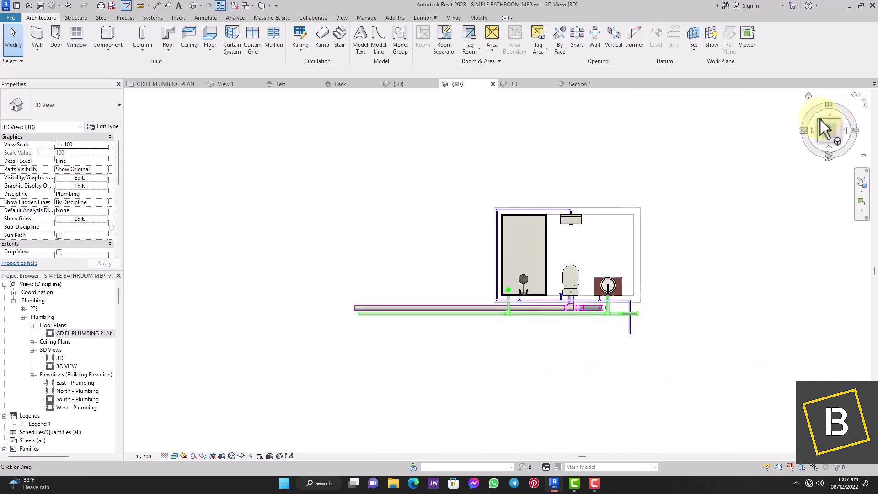
{"action": "left_click", "coordinate": [821, 121]}
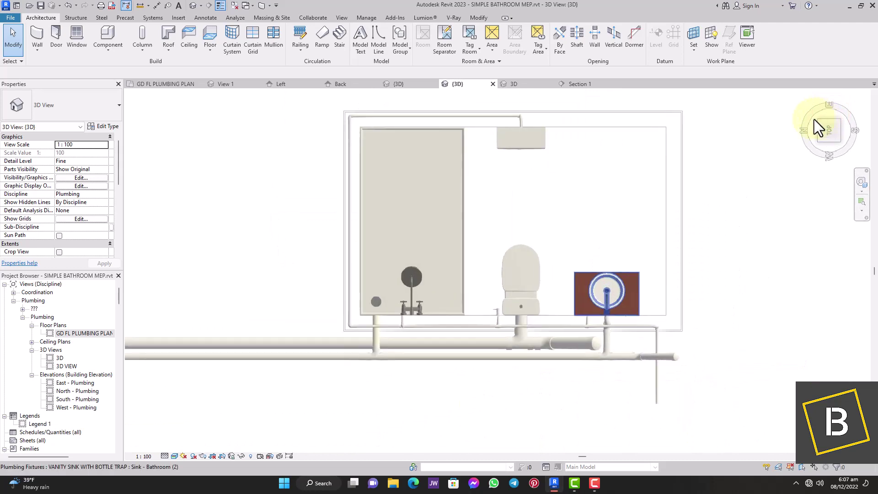
{"action": "left_click", "coordinate": [221, 145]}
Open the GD FL PLUMBING PLAN floor plan and set its visual style to Wireframe at the vanity sink.
{"action": "double_click", "coordinate": [82, 333]}
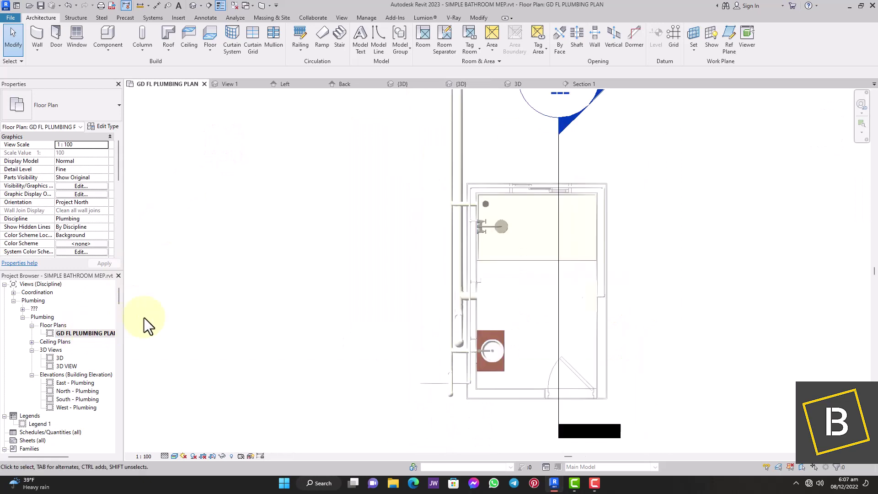
{"action": "scroll", "coordinate": [441, 248], "scroll_direction": "up", "scroll_amount": 5}
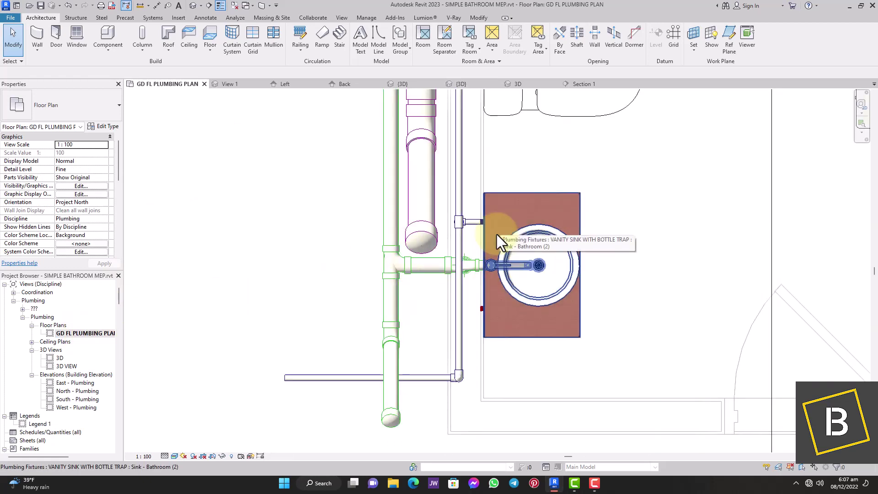
{"action": "left_click", "coordinate": [174, 456]}
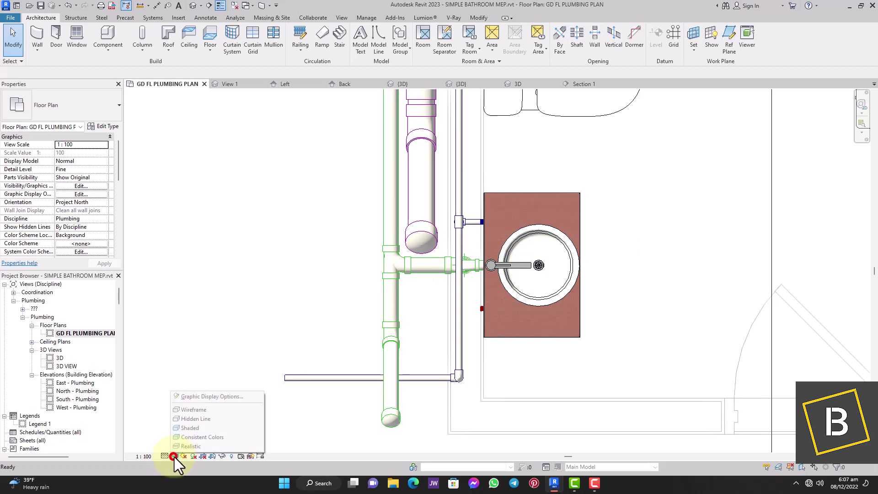
{"action": "left_click", "coordinate": [196, 411]}
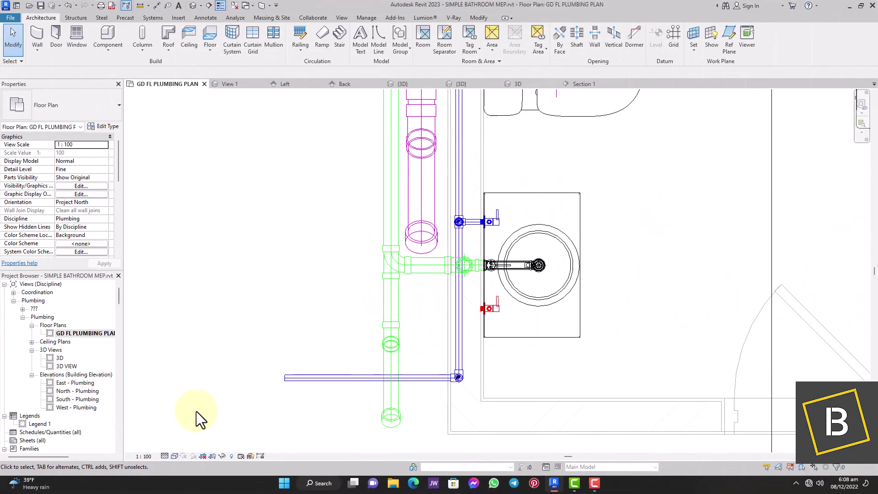
Draw a curved 12.7 mm flex pipe from the cold water angle stop valve to the vanity sink faucet's cold water connector.
{"action": "scroll", "coordinate": [485, 209], "scroll_direction": "up", "scroll_amount": 2}
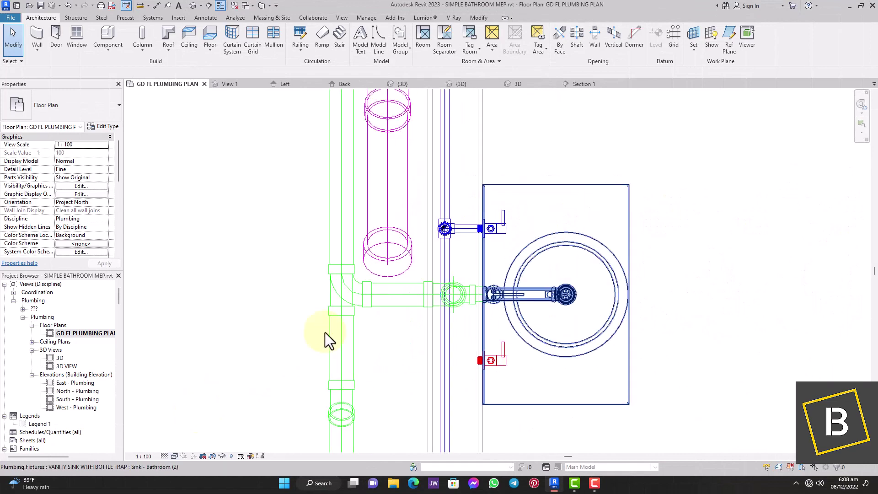
{"action": "left_click", "coordinate": [497, 228]}
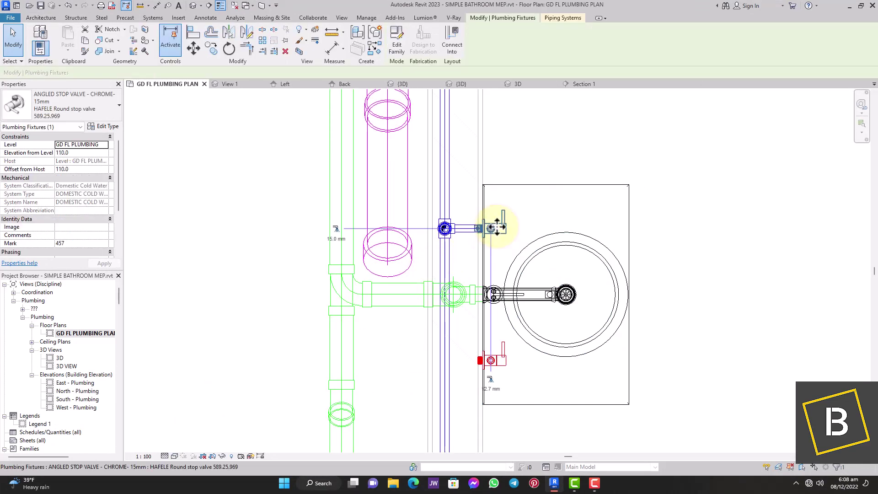
{"action": "scroll", "coordinate": [497, 227], "scroll_direction": "up", "scroll_amount": 2}
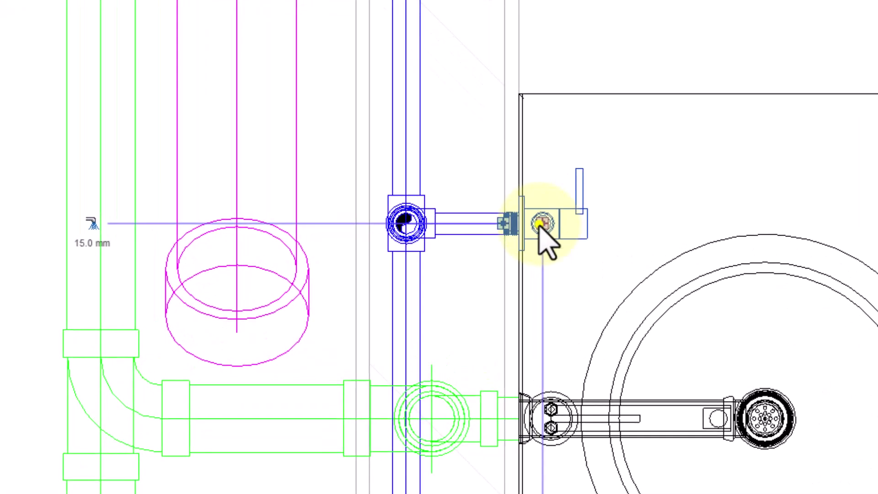
{"action": "right_click", "coordinate": [483, 230]}
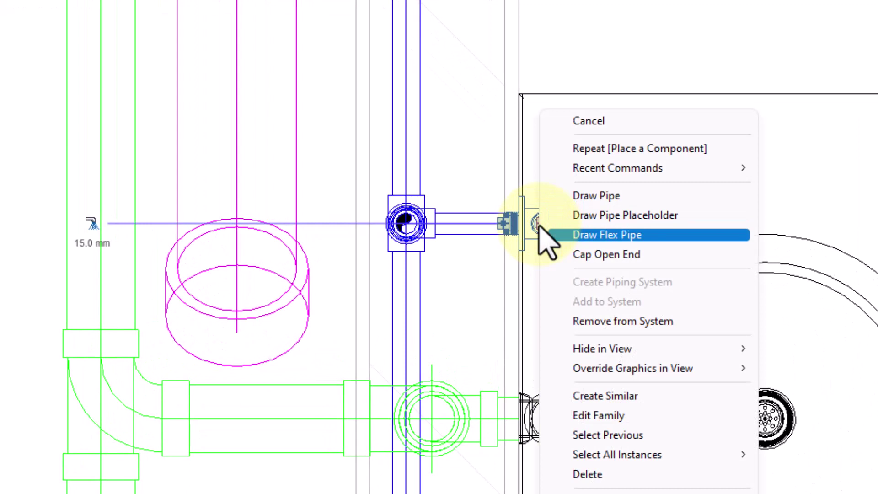
{"action": "left_click", "coordinate": [589, 236]}
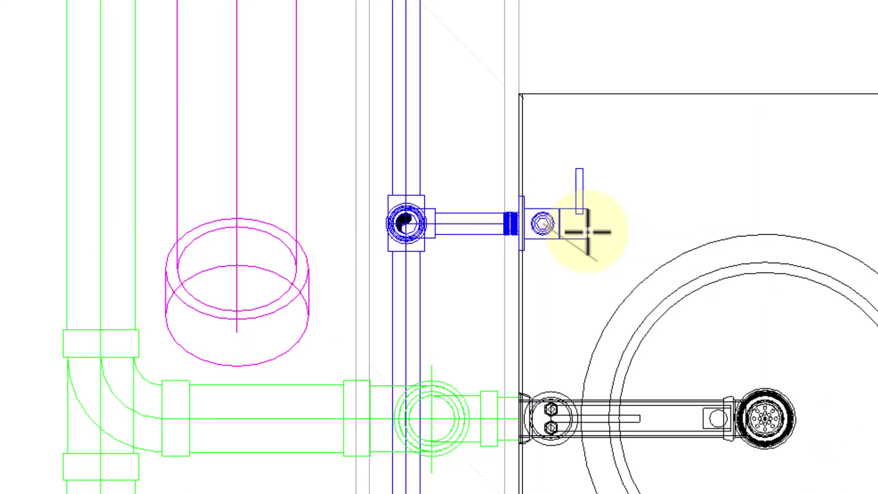
{"action": "left_click", "coordinate": [595, 261]}
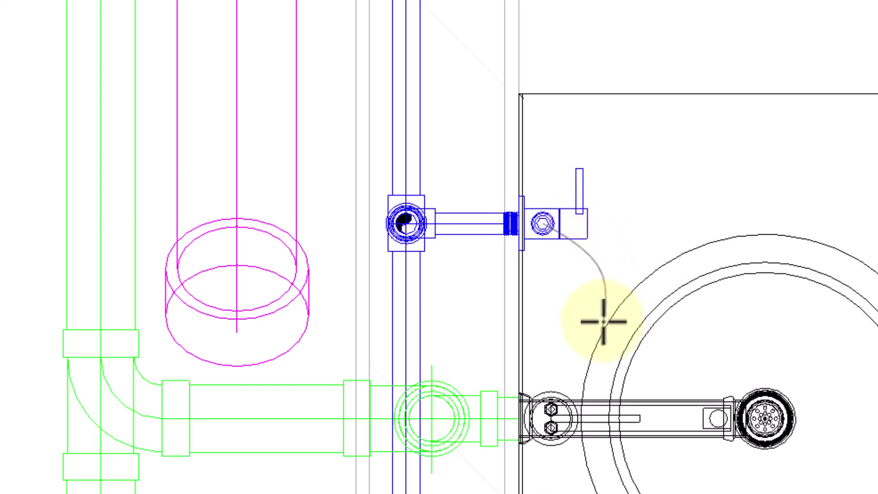
{"action": "left_click", "coordinate": [606, 352]}
{"action": "scroll", "coordinate": [550, 408], "scroll_direction": "up", "scroll_amount": 5}
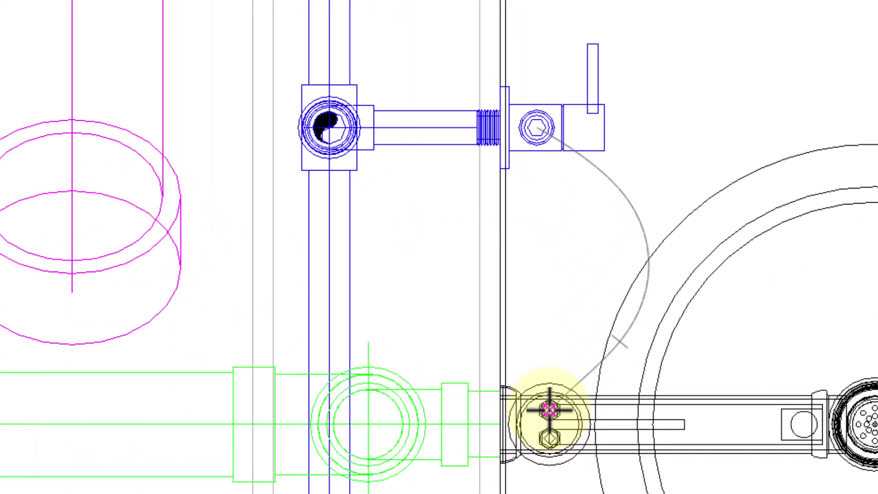
{"action": "left_click", "coordinate": [548, 408]}
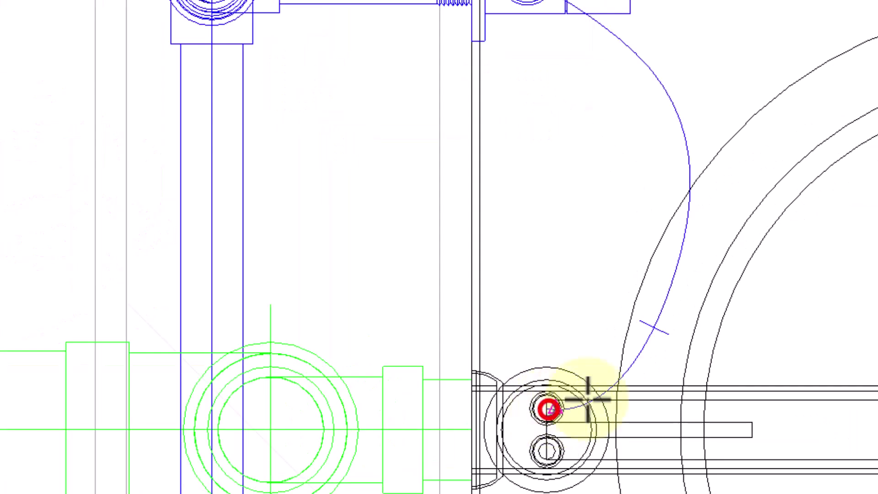
{"action": "scroll", "coordinate": [674, 374], "scroll_direction": "down", "scroll_amount": 5}
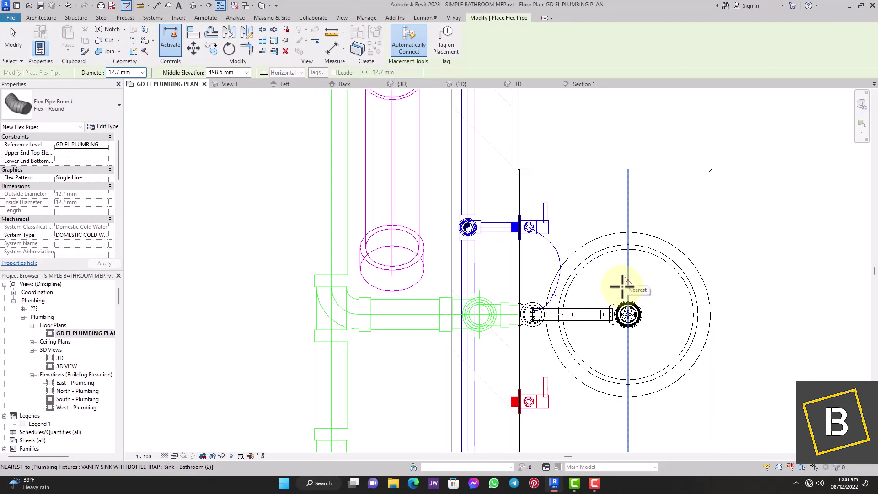
{"action": "key", "text": "Escape"}
{"action": "key", "text": "Escape"}
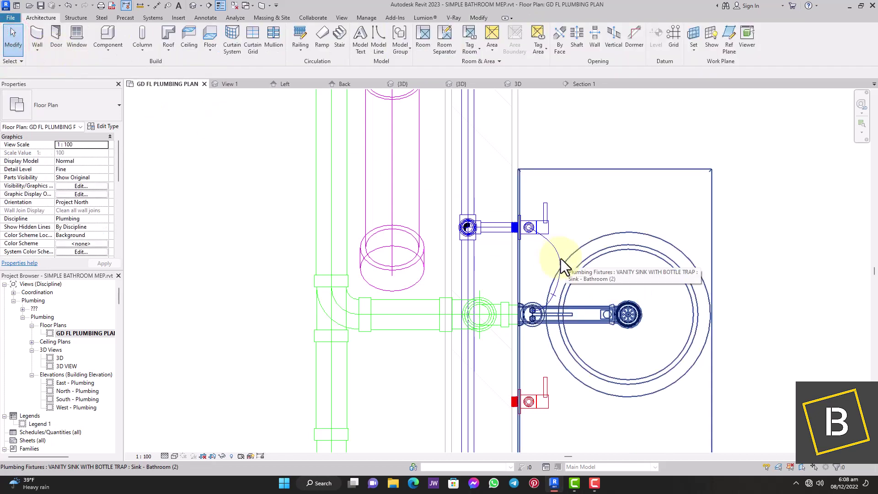
Flip the building section in the floor plan to look toward the sink and toilet wall, and open its view.
{"action": "scroll", "coordinate": [561, 259], "scroll_direction": "down", "scroll_amount": 7}
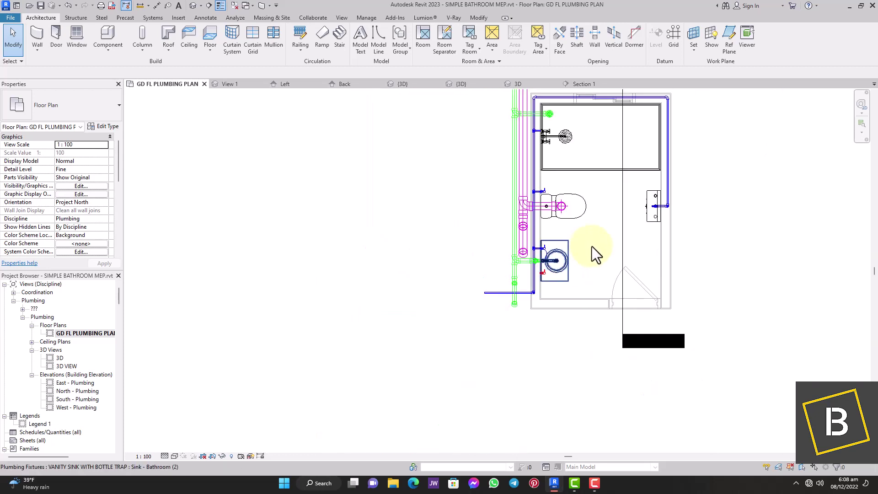
{"action": "scroll", "coordinate": [591, 246], "scroll_direction": "down", "scroll_amount": 3}
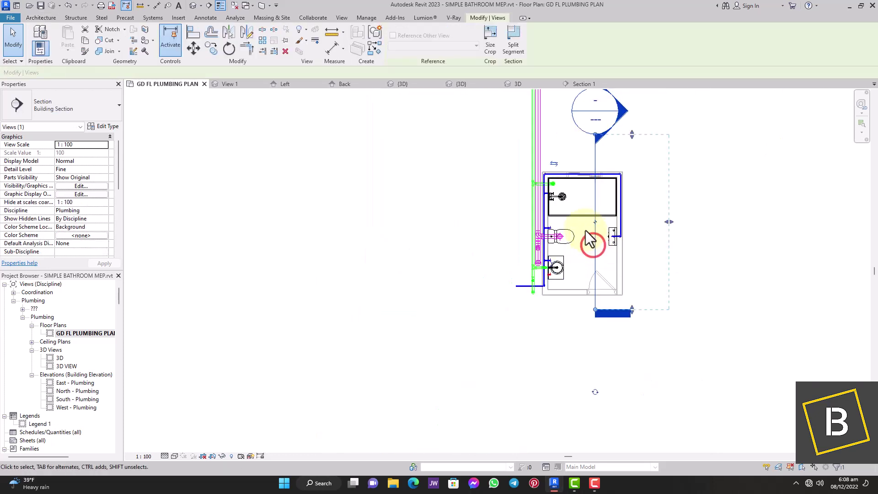
{"action": "left_click", "coordinate": [553, 163]}
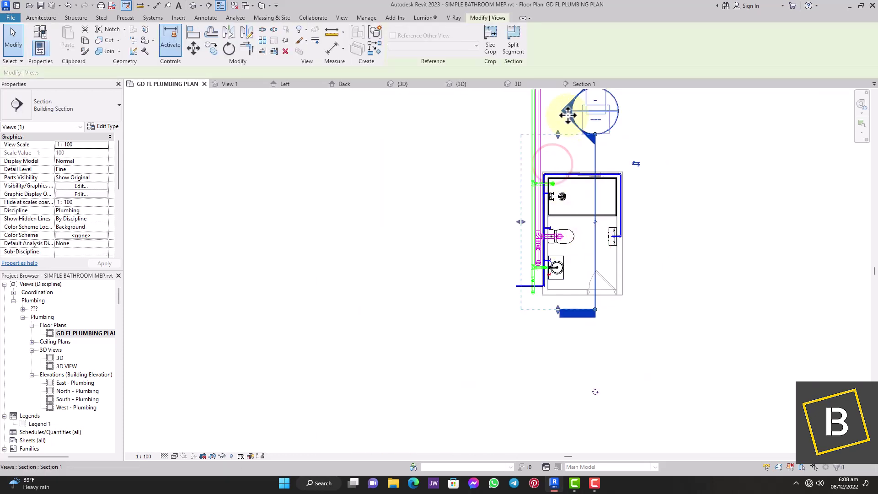
{"action": "left_click", "coordinate": [633, 129]}
{"action": "double_click", "coordinate": [565, 114]}
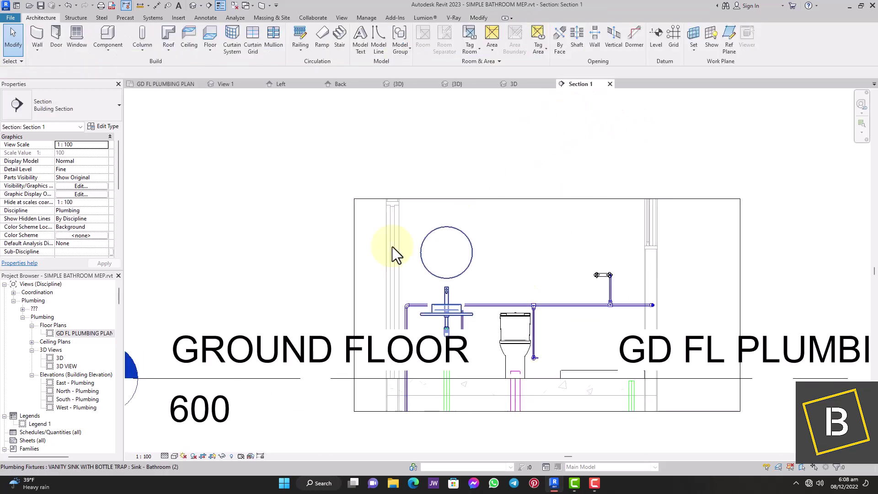
Hide the Levels category in the section view to clear the area around the sink's flex pipe.
{"action": "scroll", "coordinate": [255, 350], "scroll_direction": "down", "scroll_amount": 2}
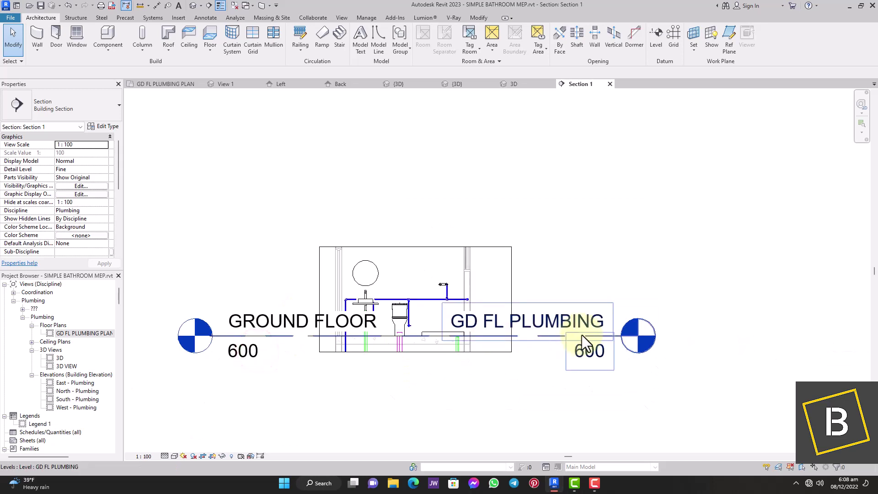
{"action": "left_click", "coordinate": [582, 336]}
{"action": "right_click", "coordinate": [581, 335]}
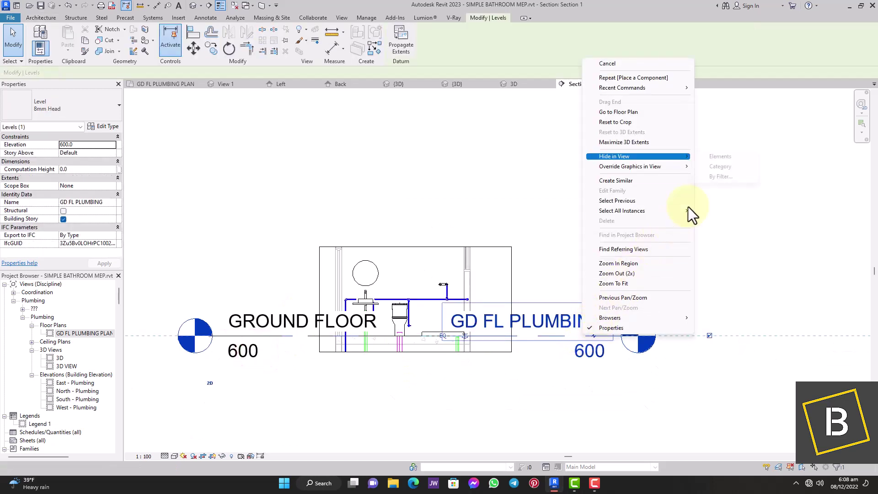
{"action": "left_click", "coordinate": [724, 164]}
{"action": "scroll", "coordinate": [723, 163], "scroll_direction": "up", "scroll_amount": 6}
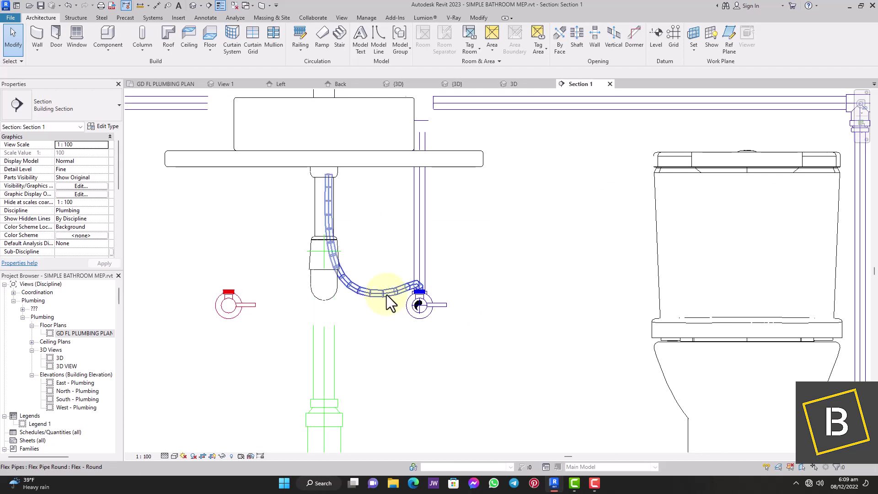
Reshape the curve of the vanity sink's cold water flex pipe in the section view by moving its lower vertex upward.
{"action": "left_click", "coordinate": [386, 295]}
{"action": "left_click_drag", "start_coordinate": [372, 292], "coordinate": [384, 270]}
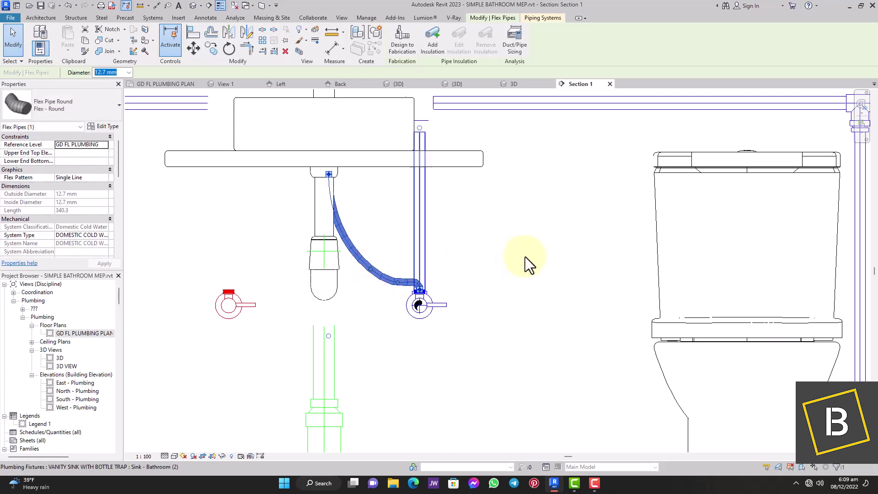
{"action": "left_click", "coordinate": [525, 257]}
{"action": "scroll", "coordinate": [525, 256], "scroll_direction": "down", "scroll_amount": 2}
{"action": "scroll", "coordinate": [336, 278], "scroll_direction": "up", "scroll_amount": 2}
{"action": "left_click_drag", "start_coordinate": [335, 279], "coordinate": [339, 271]}
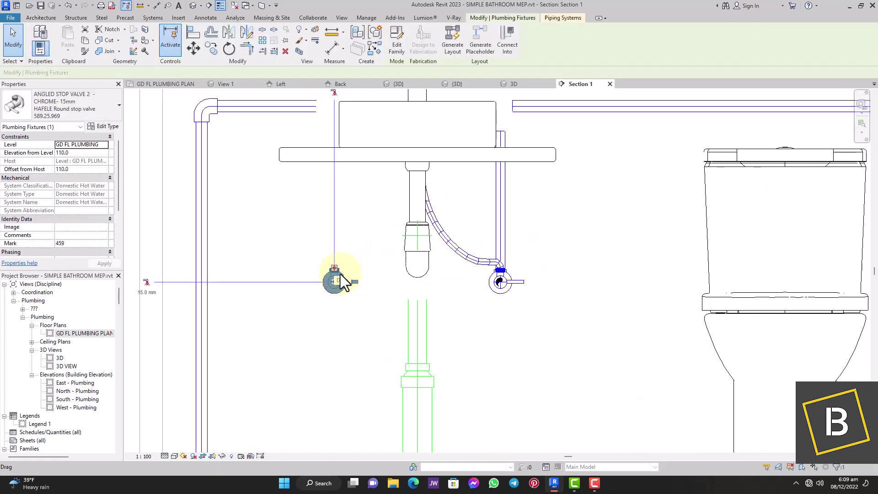
{"action": "right_click", "coordinate": [337, 265]}
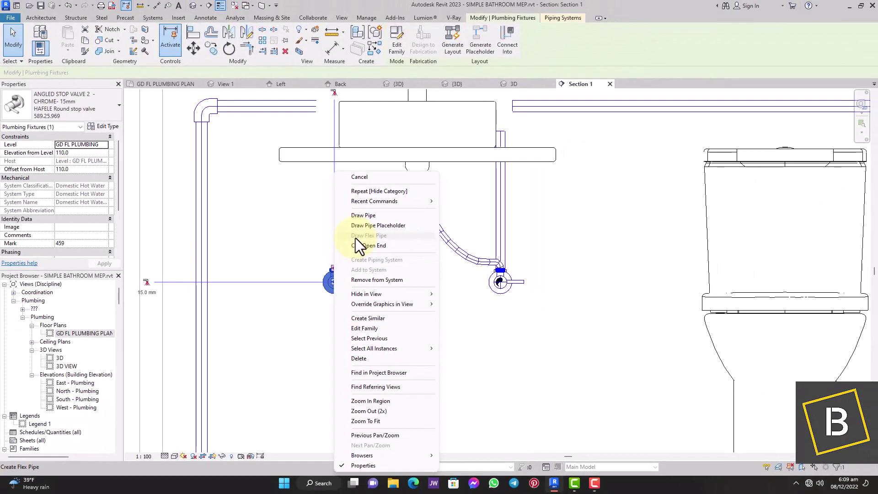
Open the GD FL PLUMBING PLAN floor plan and set the sink flex pipe's flex pattern to Flex.
{"action": "left_click", "coordinate": [91, 334]}
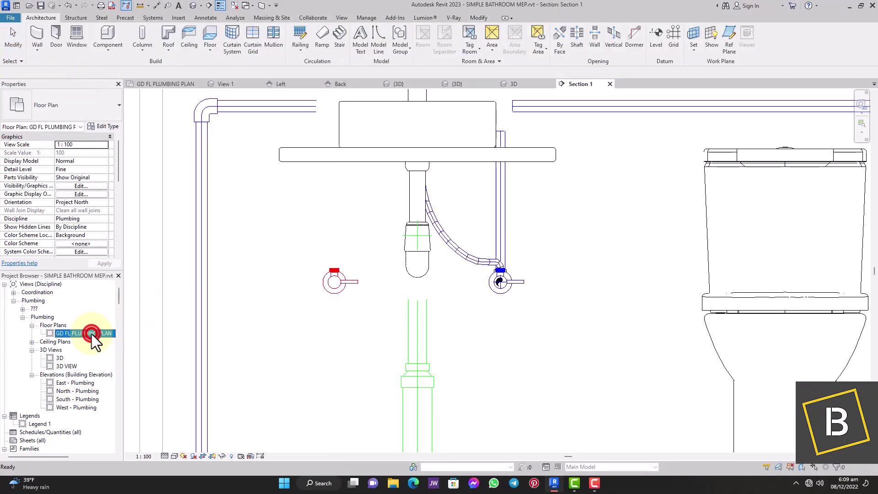
{"action": "left_click", "coordinate": [87, 329]}
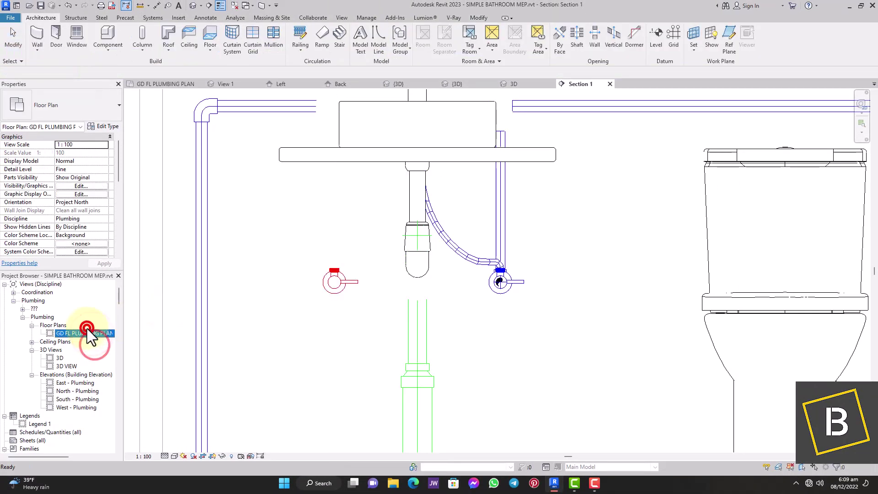
{"action": "double_click", "coordinate": [62, 334]}
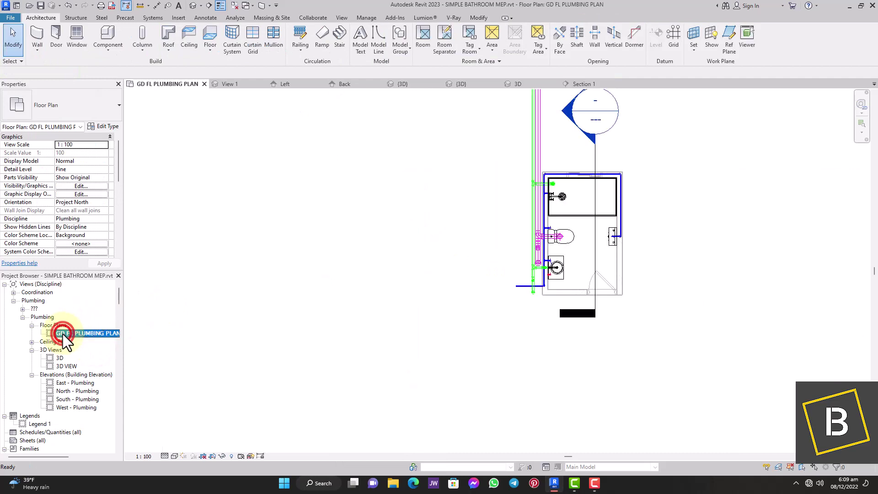
{"action": "scroll", "coordinate": [563, 308], "scroll_direction": "up", "scroll_amount": 8}
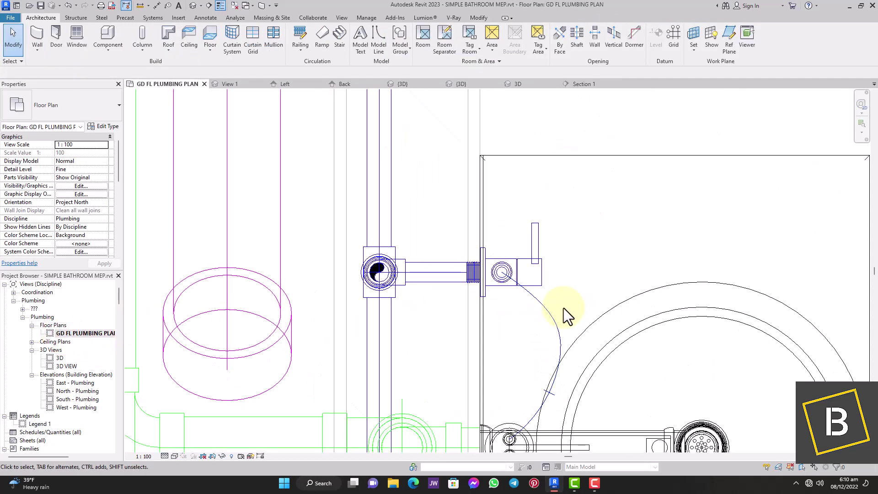
{"action": "left_click", "coordinate": [552, 314]}
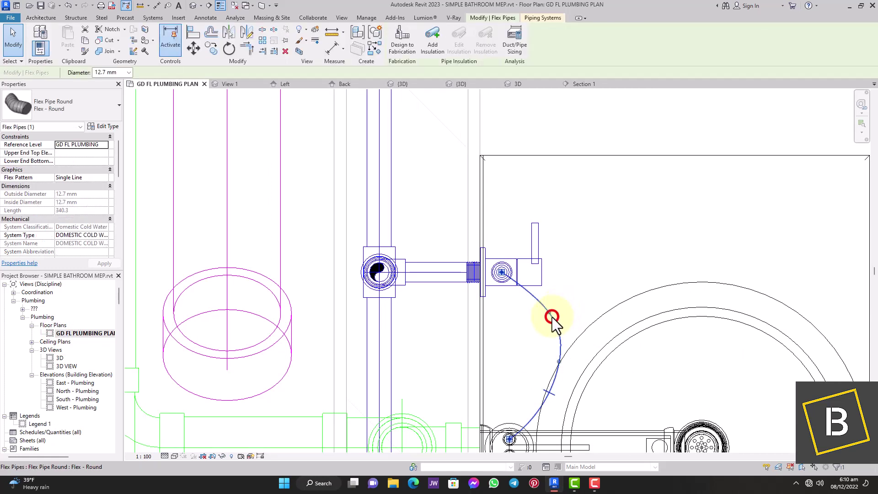
{"action": "scroll", "coordinate": [558, 304], "scroll_direction": "down", "scroll_amount": 3}
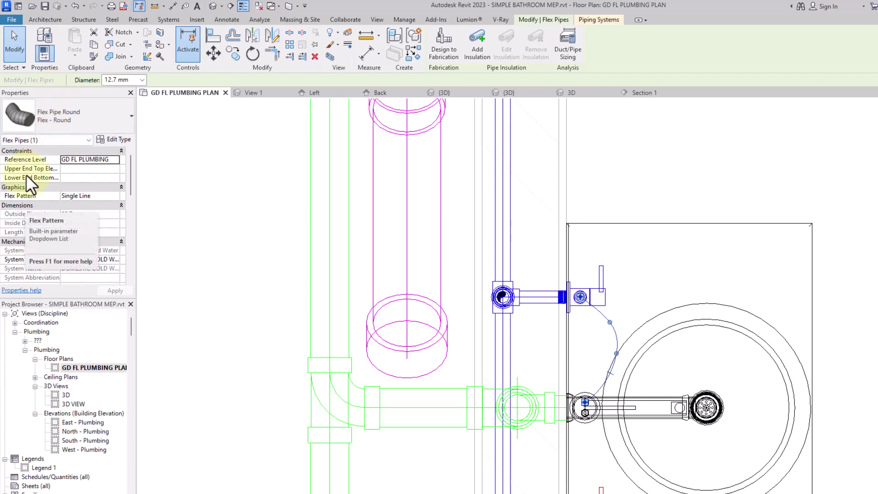
{"action": "left_click", "coordinate": [117, 195]}
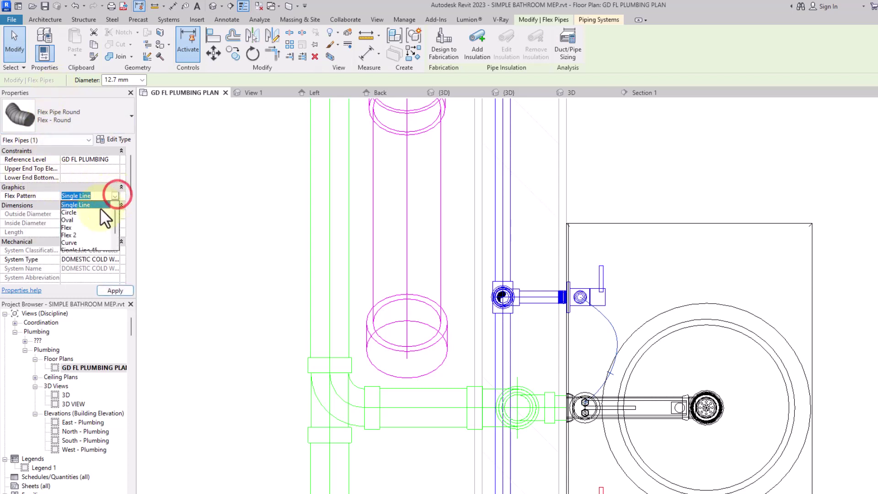
{"action": "left_click", "coordinate": [77, 226]}
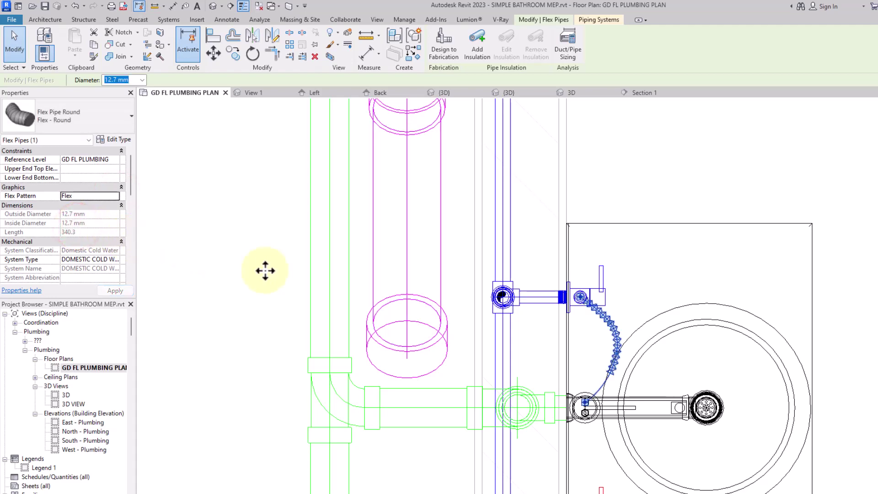
{"action": "scroll", "coordinate": [620, 354], "scroll_direction": "up", "scroll_amount": 4}
{"action": "scroll", "coordinate": [619, 353], "scroll_direction": "down", "scroll_amount": 3}
{"action": "scroll", "coordinate": [679, 341], "scroll_direction": "down", "scroll_amount": 3}
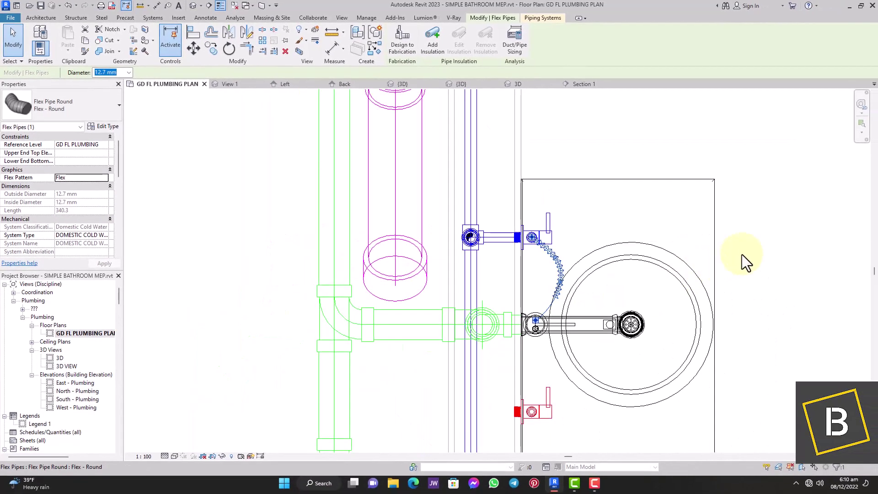
{"action": "left_click", "coordinate": [824, 277]}
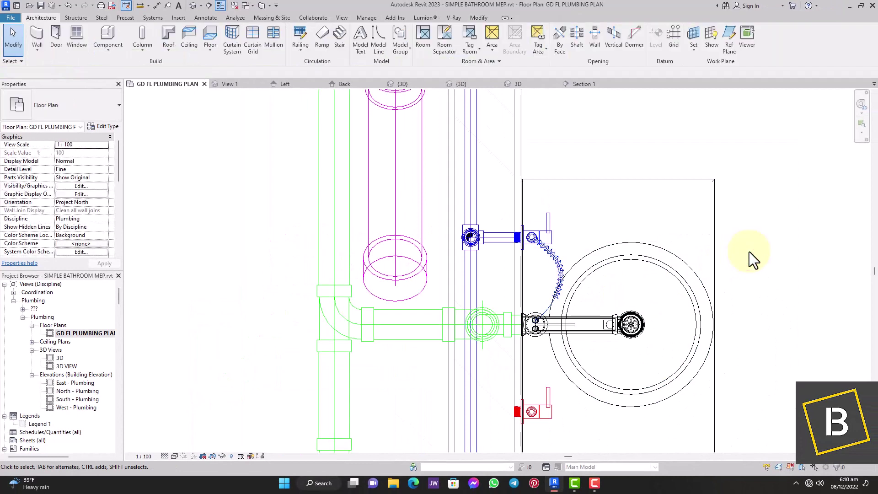
Draw a curved 12.7 mm flex pipe from the toilet's angle stop valve to the cistern's cold water connector.
{"action": "scroll", "coordinate": [749, 252], "scroll_direction": "down", "scroll_amount": 3}
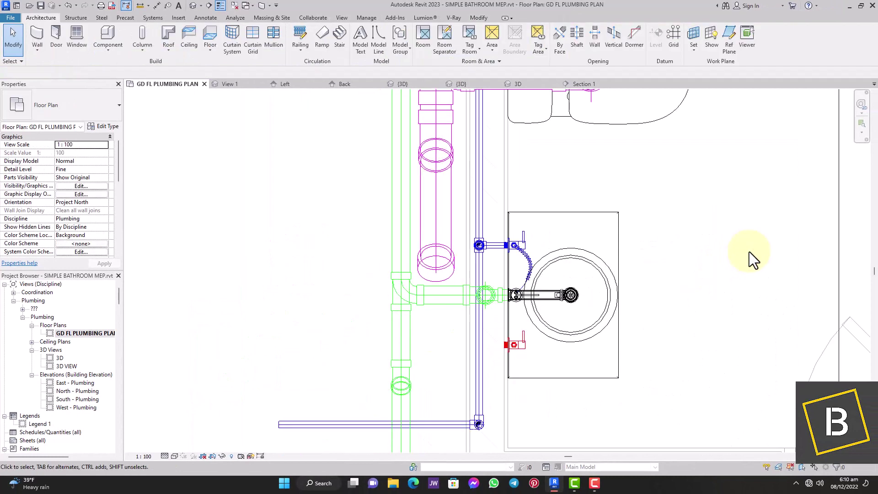
{"action": "scroll", "coordinate": [749, 252], "scroll_direction": "down", "scroll_amount": 2}
{"action": "scroll", "coordinate": [687, 235], "scroll_direction": "up", "scroll_amount": 3}
{"action": "scroll", "coordinate": [468, 175], "scroll_direction": "up", "scroll_amount": 3}
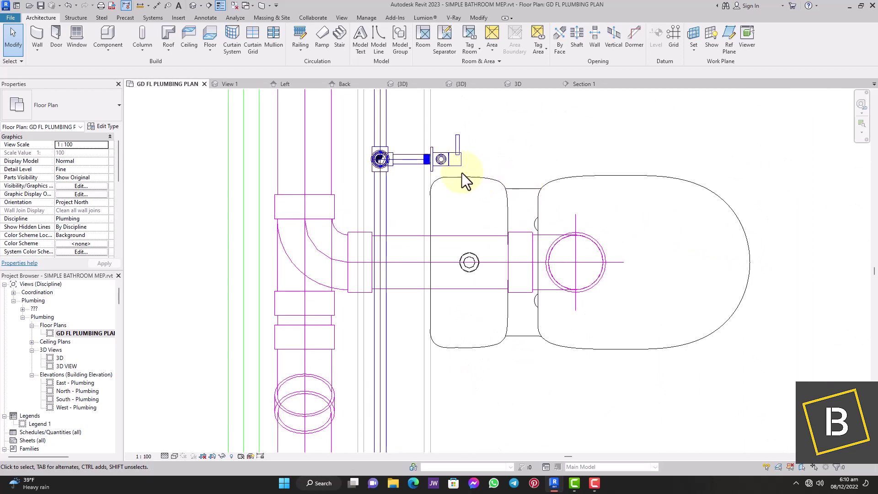
{"action": "scroll", "coordinate": [468, 174], "scroll_direction": "up", "scroll_amount": 2}
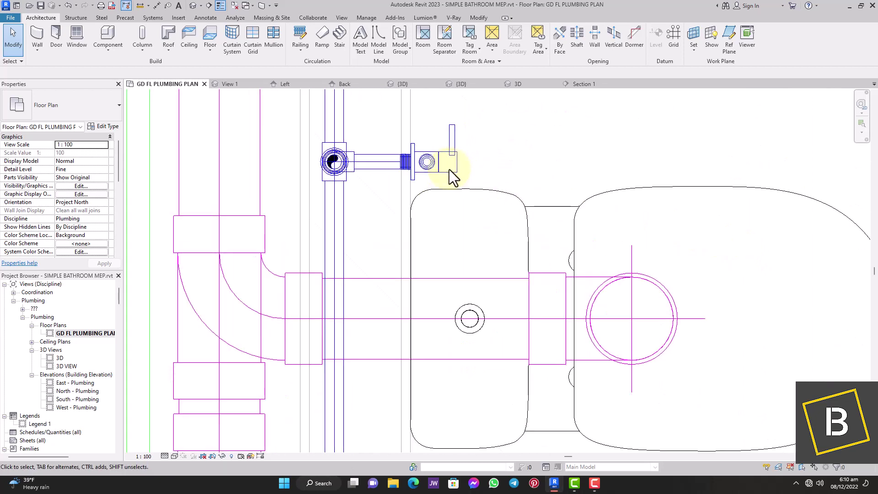
{"action": "left_click", "coordinate": [449, 169]}
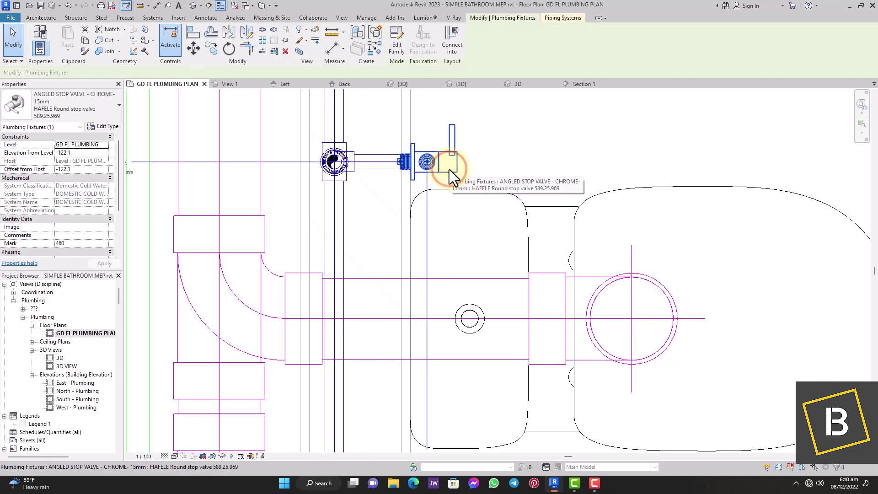
{"action": "right_click", "coordinate": [428, 162]}
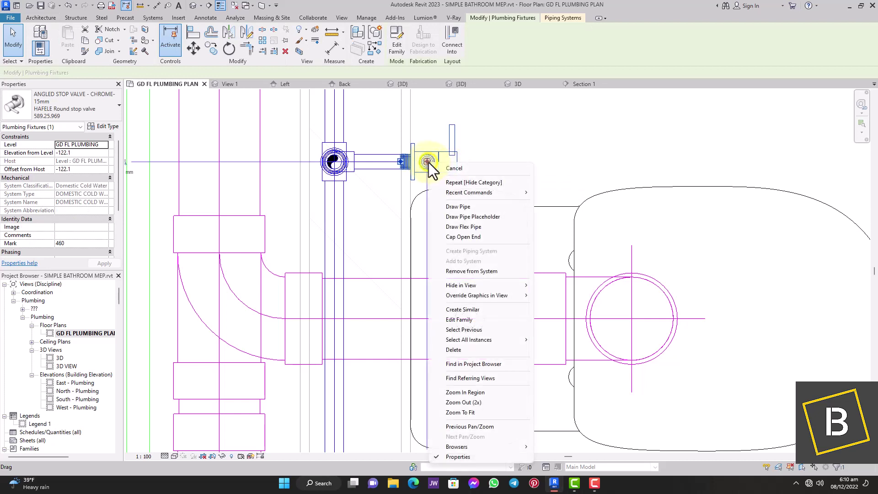
{"action": "left_click", "coordinate": [466, 227]}
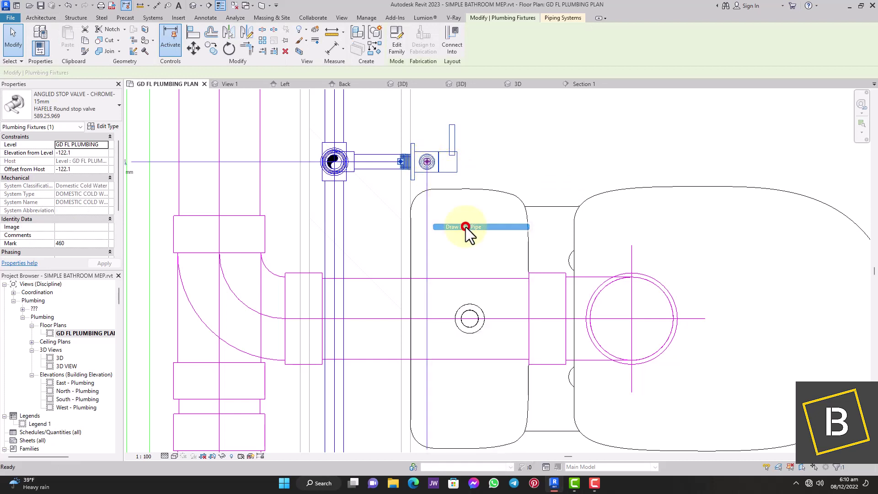
{"action": "left_click", "coordinate": [456, 184]}
{"action": "left_click", "coordinate": [455, 186]}
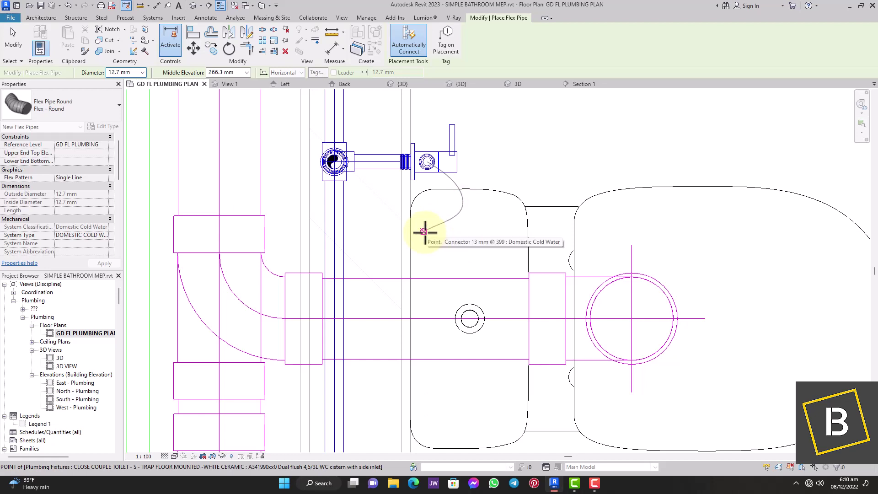
{"action": "left_click", "coordinate": [425, 232]}
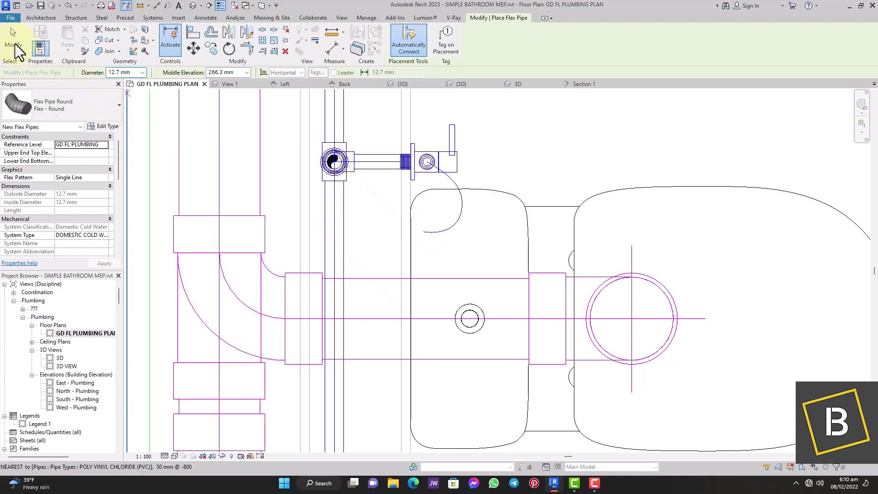
{"action": "left_click", "coordinate": [20, 46]}
Set the toilet flex pipe's flex pattern to Flex.
{"action": "left_click", "coordinate": [452, 181]}
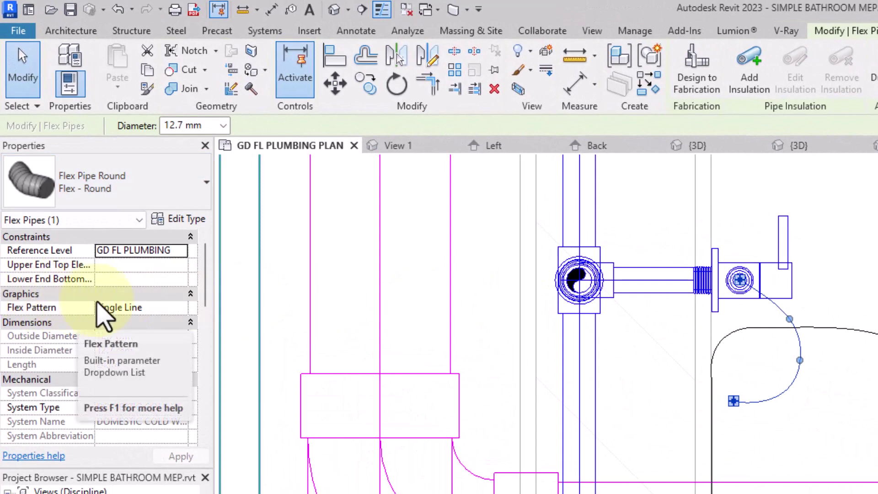
{"action": "left_click", "coordinate": [180, 308]}
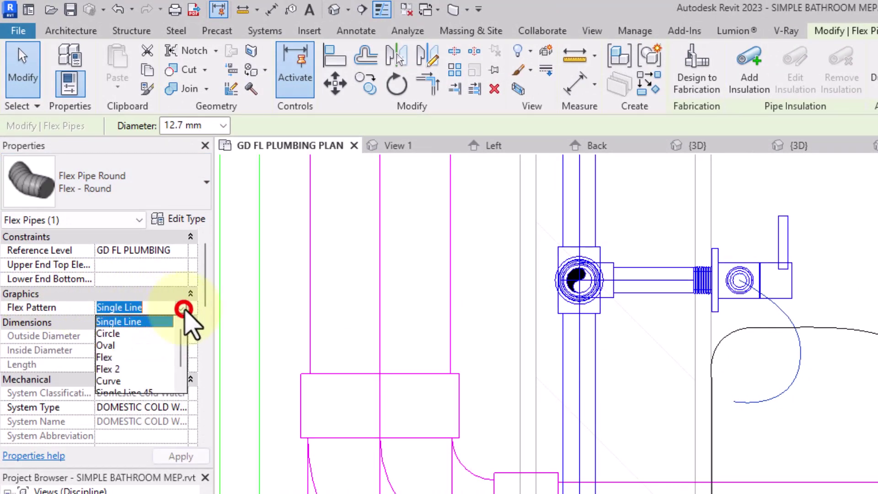
{"action": "left_click", "coordinate": [107, 358]}
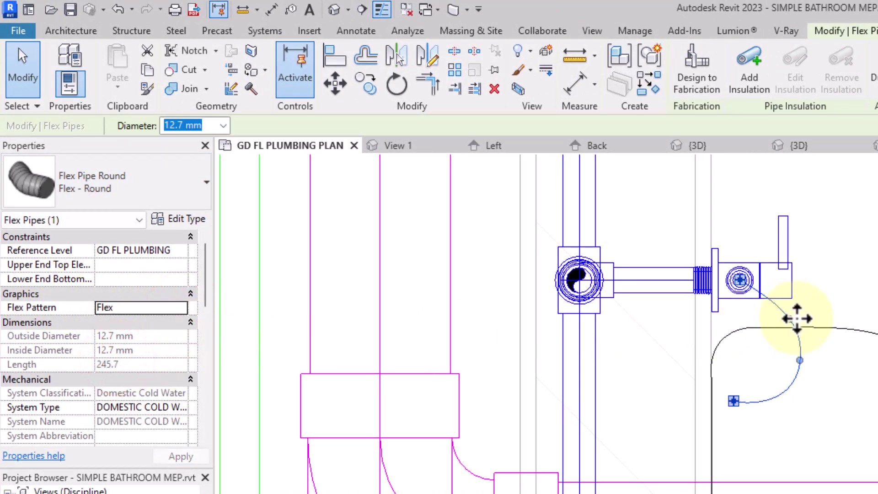
{"action": "left_click", "coordinate": [846, 303]}
Widen the toilet flex pipe's curve in the floor plan by moving its vertices away from the wall.
{"action": "left_click", "coordinate": [784, 316]}
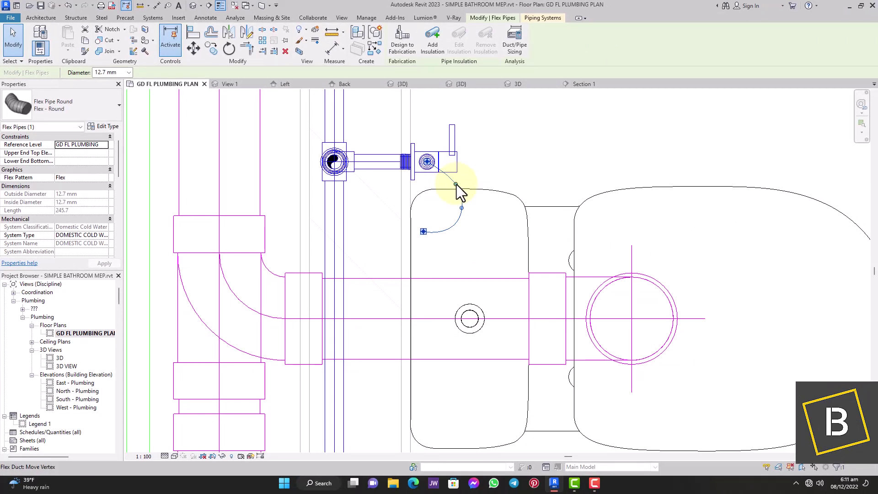
{"action": "left_click_drag", "start_coordinate": [457, 185], "coordinate": [480, 222]}
{"action": "left_click", "coordinate": [513, 180]}
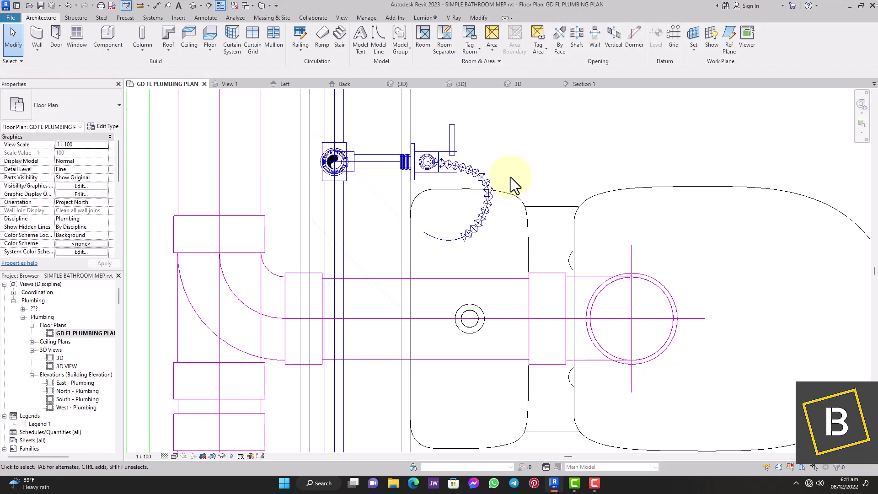
Open the building section view and pull the toilet flex pipe's lower bend closer to the angle stop valve.
{"action": "scroll", "coordinate": [511, 177], "scroll_direction": "down", "scroll_amount": 6}
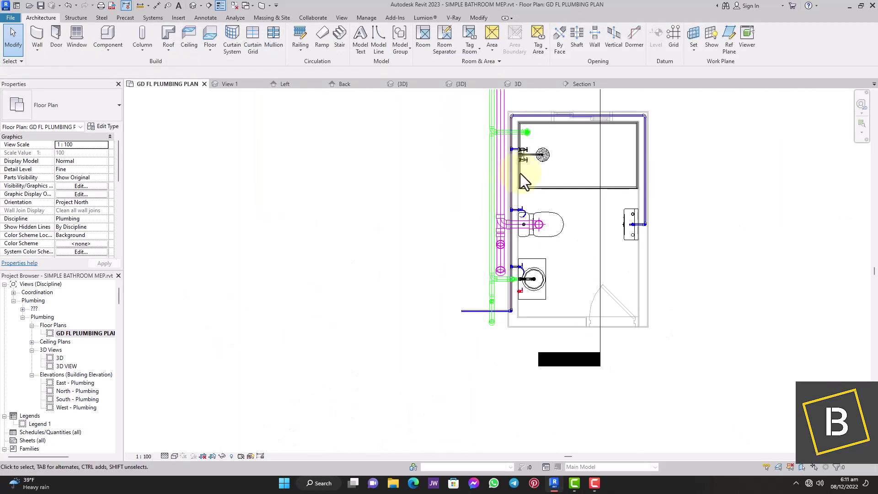
{"action": "scroll", "coordinate": [518, 174], "scroll_direction": "down", "scroll_amount": 2}
{"action": "double_click", "coordinate": [574, 154]}
{"action": "scroll", "coordinate": [592, 199], "scroll_direction": "down", "scroll_amount": 2}
{"action": "scroll", "coordinate": [637, 308], "scroll_direction": "up", "scroll_amount": 4}
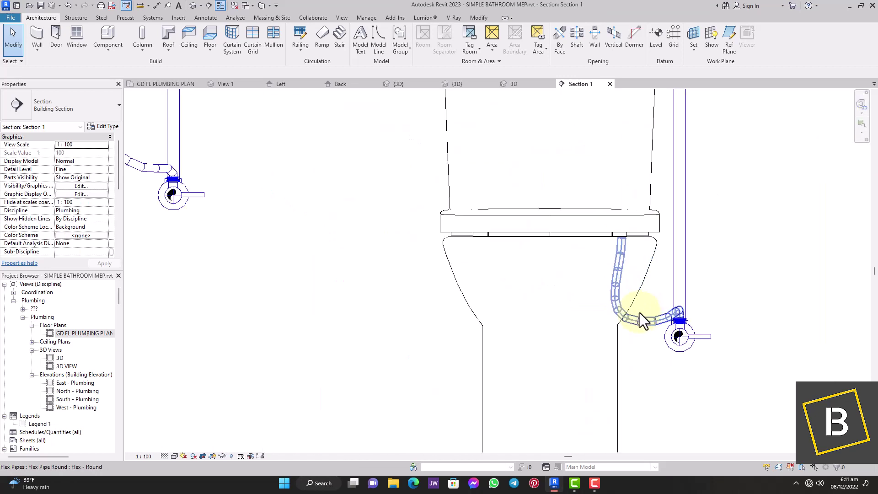
{"action": "left_click", "coordinate": [646, 317]}
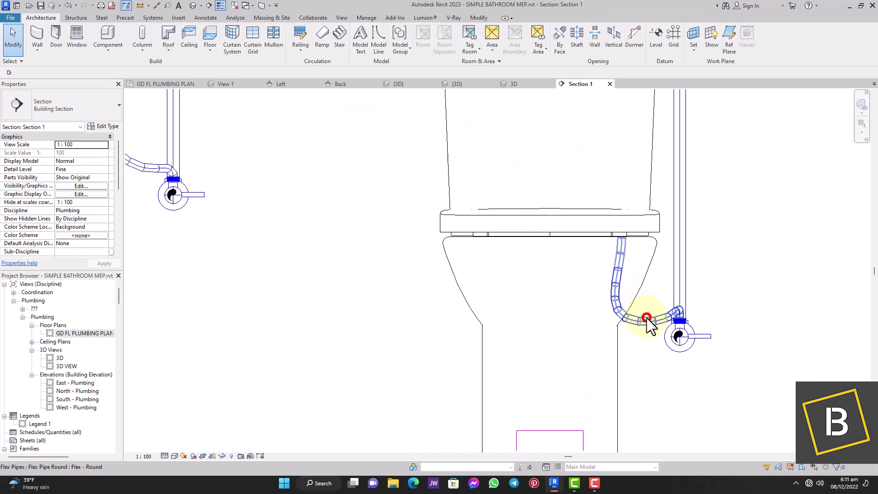
{"action": "left_click_drag", "start_coordinate": [627, 317], "coordinate": [661, 309]}
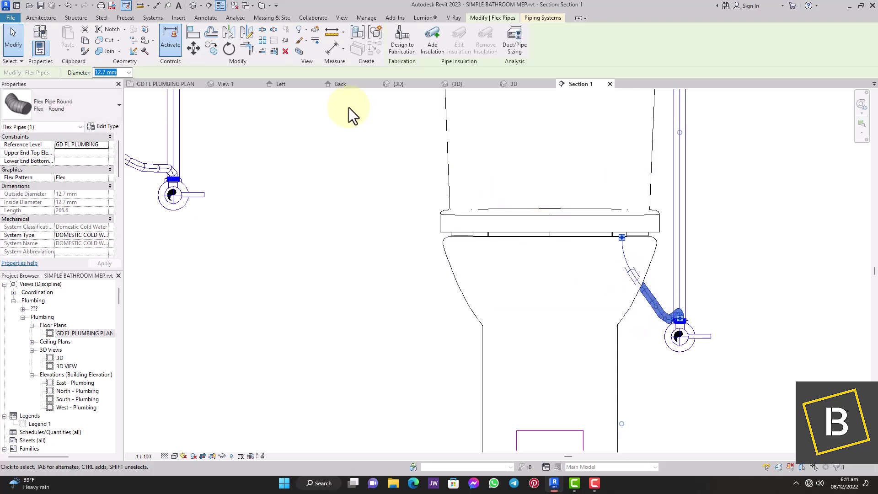
Open the default 3D view at a corner angle and reshape the toilet flex pipe into a wider bend below the cistern.
{"action": "left_click", "coordinate": [192, 5]}
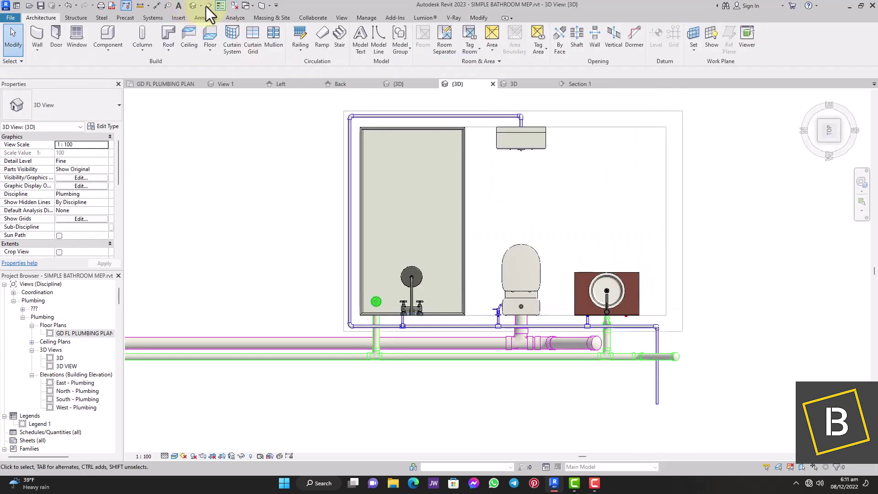
{"action": "left_click", "coordinate": [818, 120]}
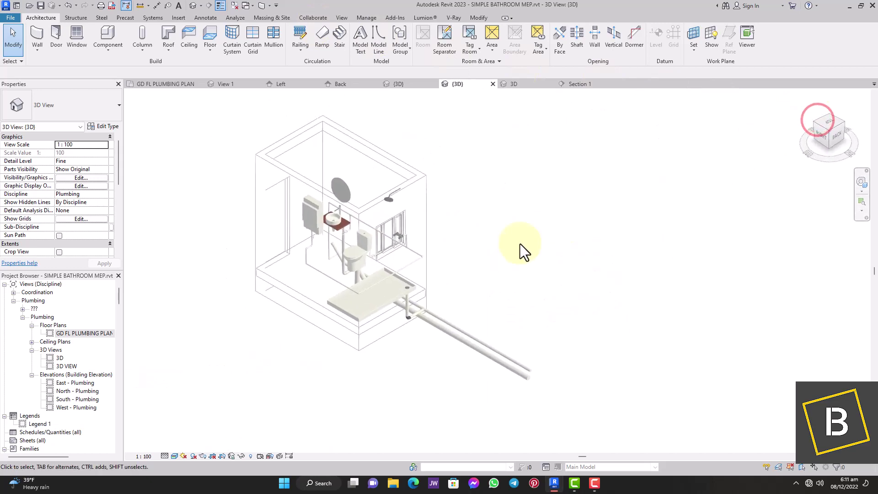
{"action": "scroll", "coordinate": [461, 268], "scroll_direction": "up", "scroll_amount": 10}
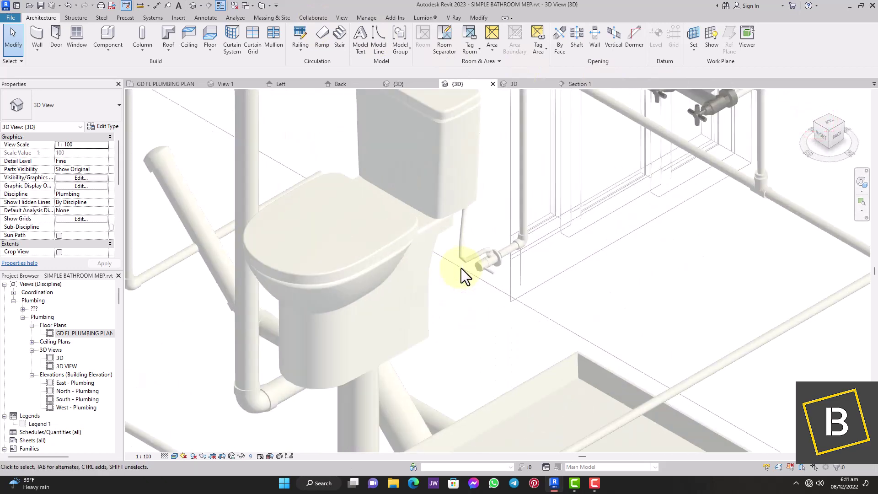
{"action": "scroll", "coordinate": [461, 268], "scroll_direction": "up", "scroll_amount": 2}
{"action": "left_click", "coordinate": [445, 264]}
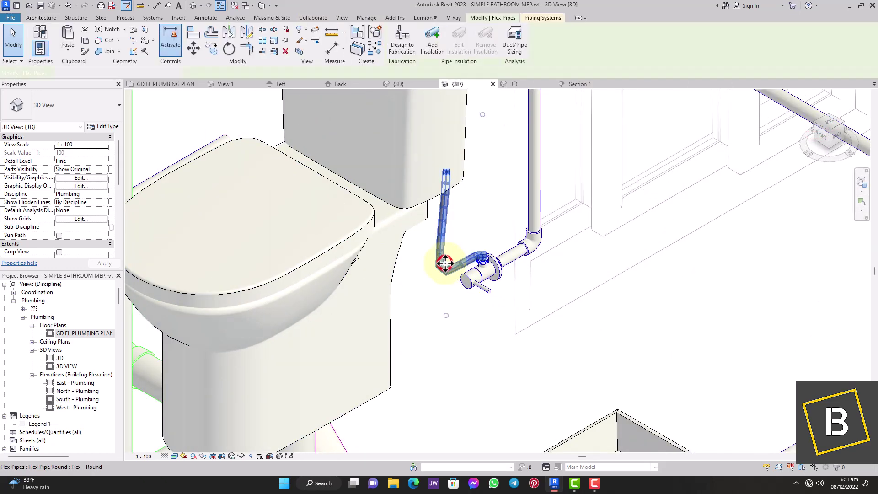
{"action": "left_click_drag", "start_coordinate": [440, 257], "coordinate": [421, 254]}
{"action": "left_click", "coordinate": [476, 232]}
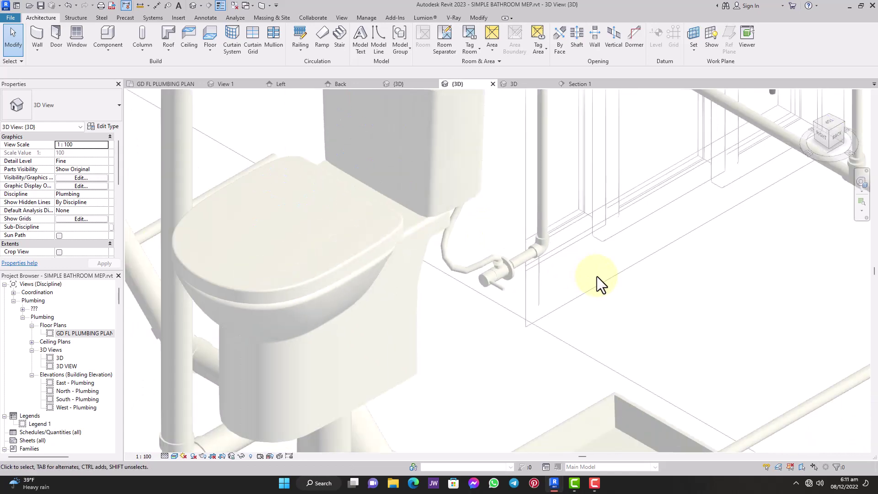
Examine the flexible pipe connections and the water inlets under the vanity sink in the 3D view.
{"action": "scroll", "coordinate": [597, 277], "scroll_direction": "down", "scroll_amount": 6}
{"action": "scroll", "coordinate": [502, 207], "scroll_direction": "up", "scroll_amount": 8}
{"action": "left_click", "coordinate": [861, 183]}
{"action": "left_click_drag", "start_coordinate": [857, 191], "coordinate": [469, 294]}
{"action": "scroll", "coordinate": [470, 293], "scroll_direction": "down", "scroll_amount": 5}
{"action": "scroll", "coordinate": [470, 293], "scroll_direction": "up", "scroll_amount": 8}
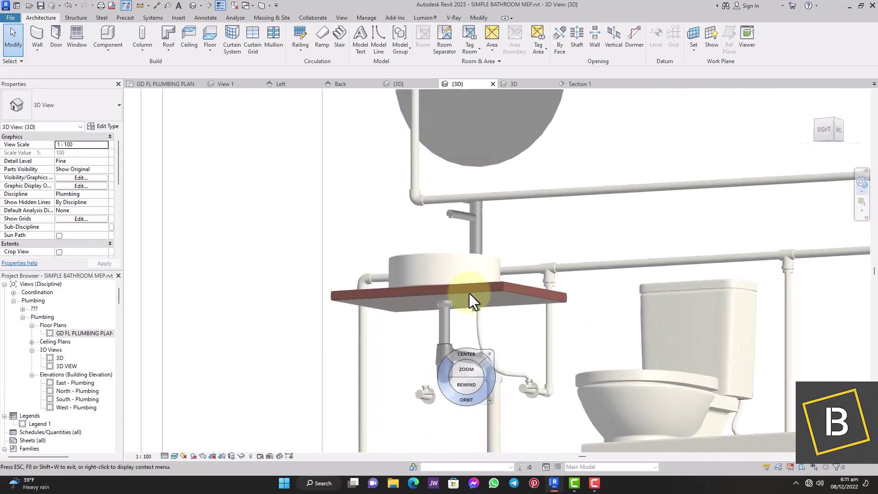
{"action": "scroll", "coordinate": [469, 292], "scroll_direction": "up", "scroll_amount": 10}
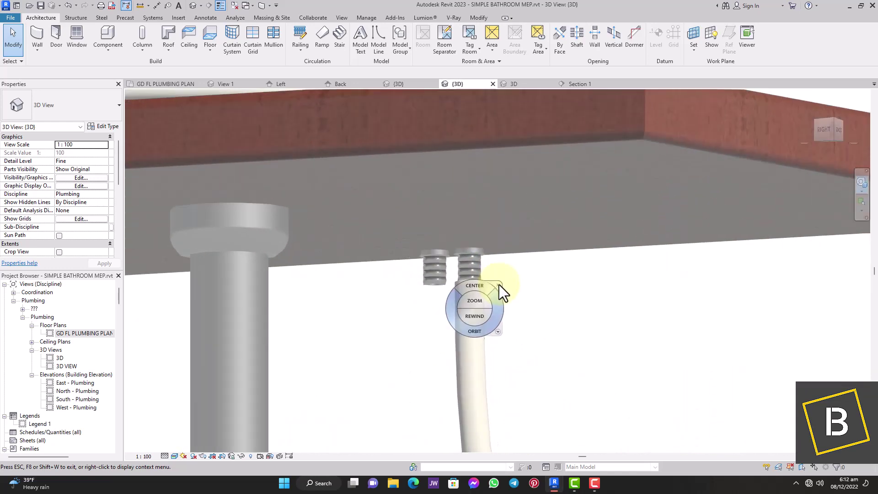
{"action": "left_click", "coordinate": [498, 284]}
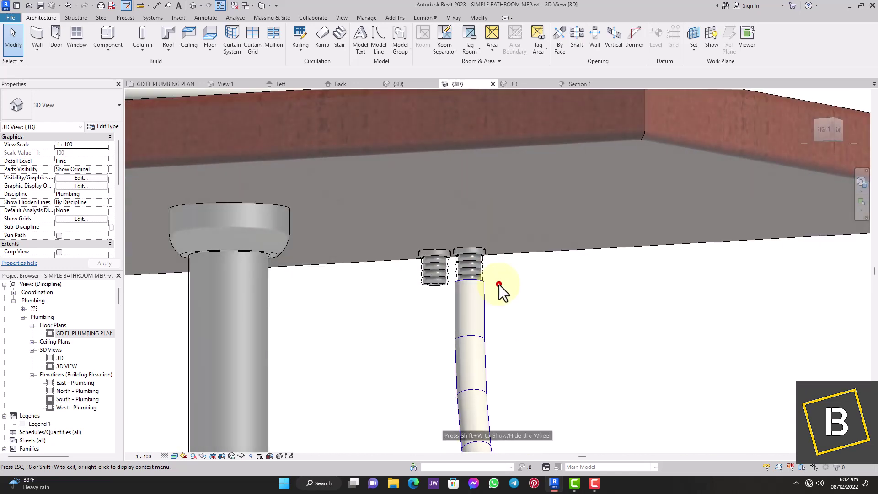
{"action": "left_click", "coordinate": [474, 265]}
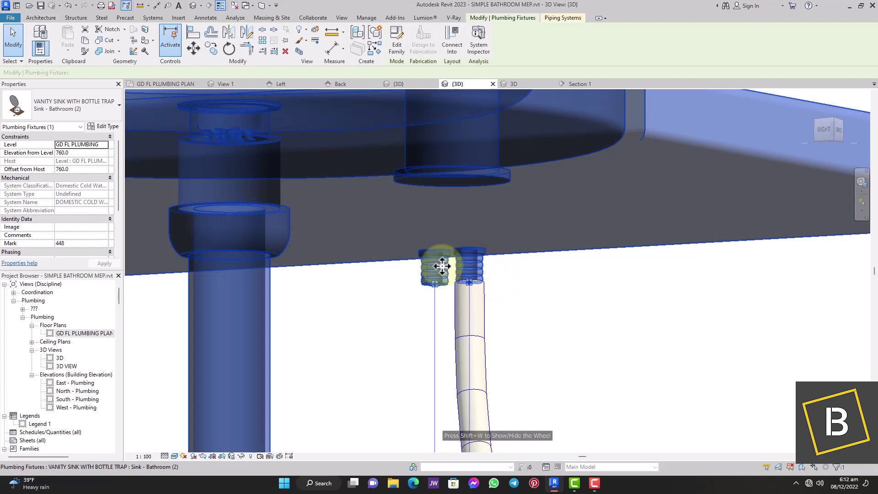
{"action": "scroll", "coordinate": [442, 266], "scroll_direction": "down", "scroll_amount": 10}
{"action": "left_click", "coordinate": [484, 206]}
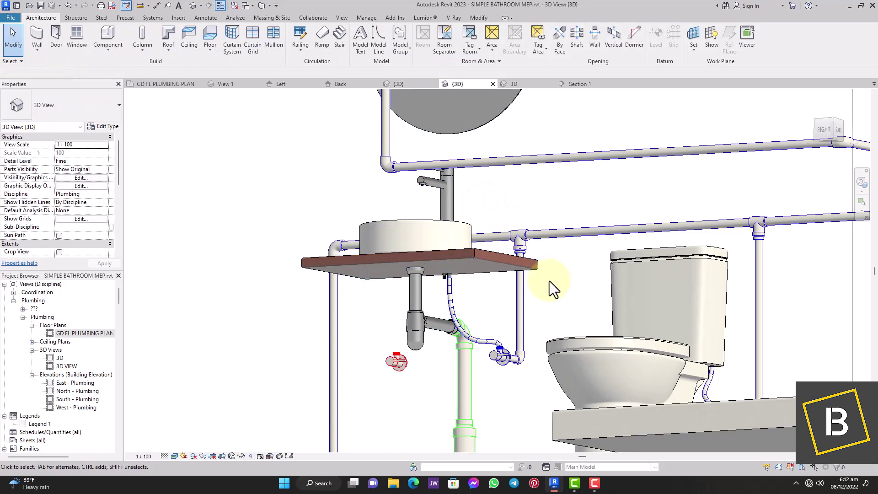
{"action": "scroll", "coordinate": [520, 347], "scroll_direction": "up", "scroll_amount": 2}
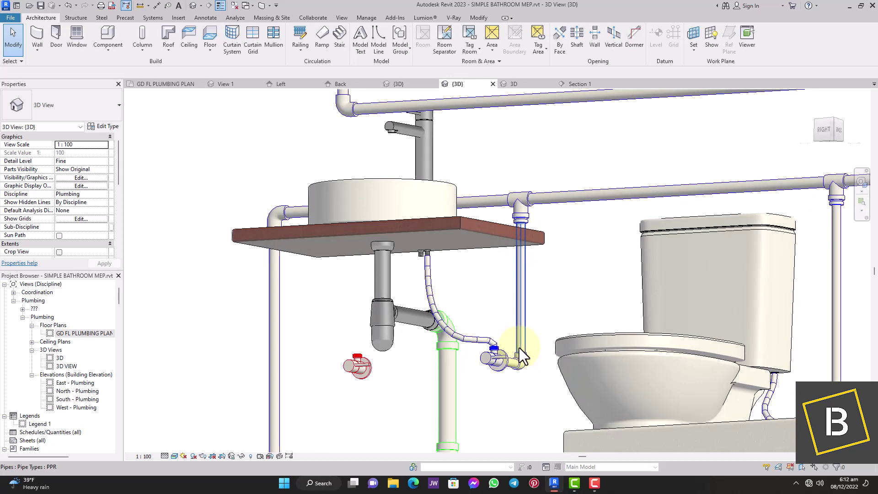
Open the GD FL PLUMBING PLAN view and examine the possible hot water route from the water heater to the bathroom fixtures.
{"action": "double_click", "coordinate": [75, 333]}
{"action": "scroll", "coordinate": [603, 204], "scroll_direction": "up", "scroll_amount": 3}
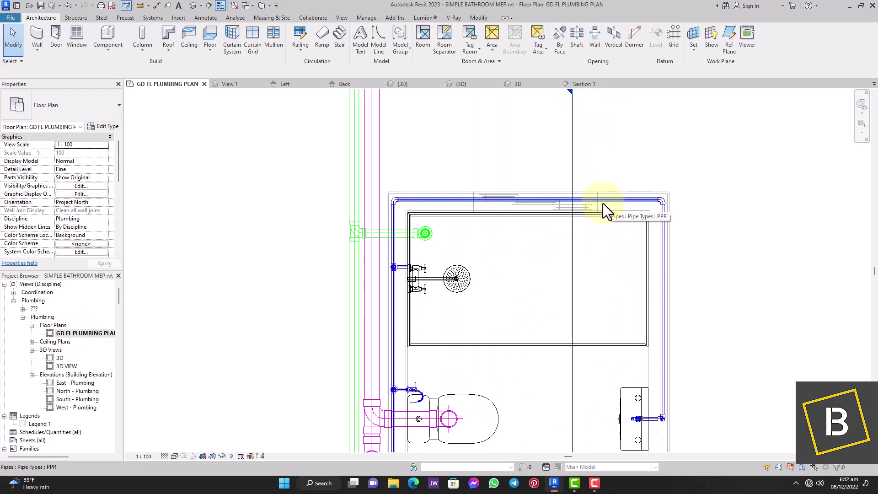
{"action": "scroll", "coordinate": [603, 203], "scroll_direction": "down", "scroll_amount": 3}
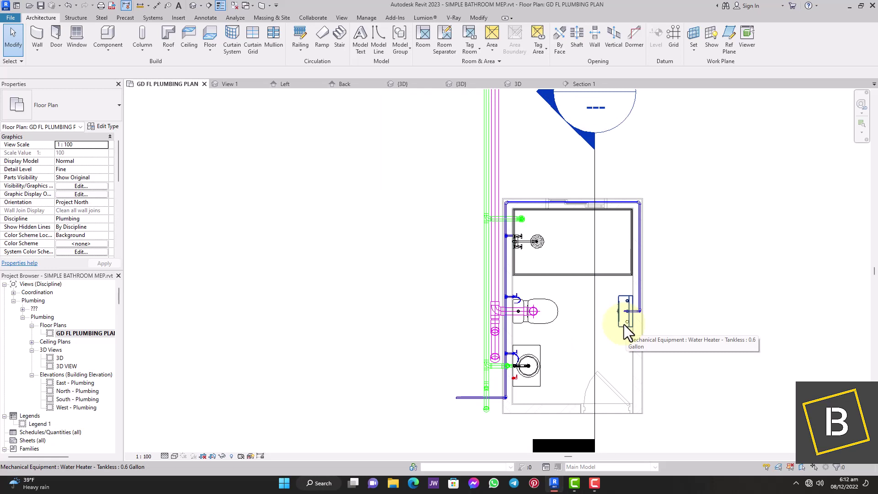
{"action": "key", "text": "Tab"}
{"action": "key", "text": "Tab"}
{"action": "key", "text": "Tab"}
{"action": "key", "text": "Tab"}
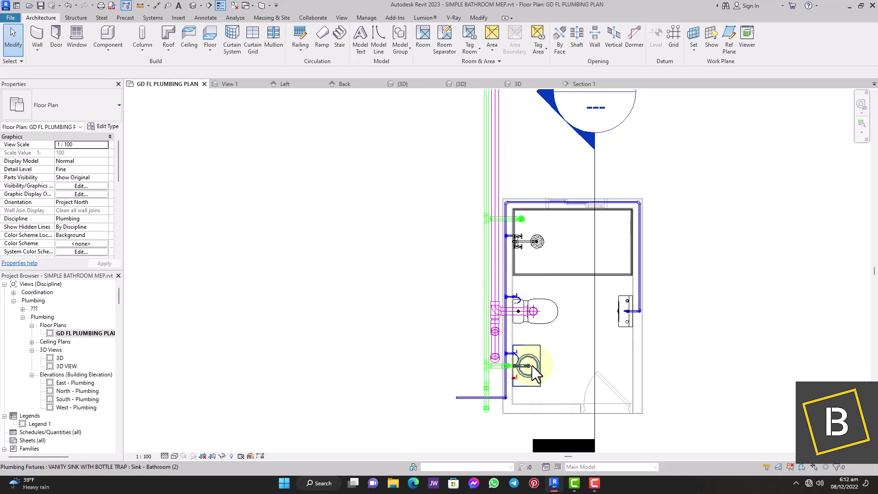
{"action": "scroll", "coordinate": [633, 330], "scroll_direction": "up", "scroll_amount": 2}
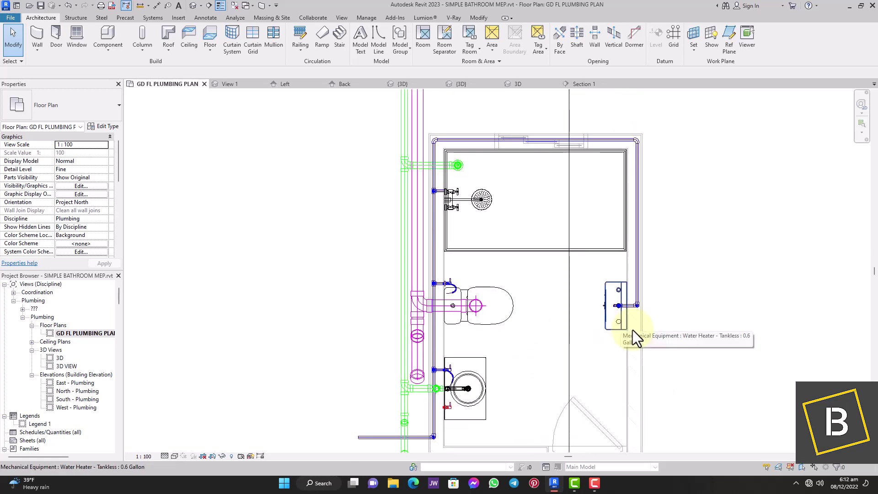
{"action": "scroll", "coordinate": [633, 330], "scroll_direction": "down", "scroll_amount": 3}
{"action": "scroll", "coordinate": [633, 327], "scroll_direction": "down", "scroll_amount": 2}
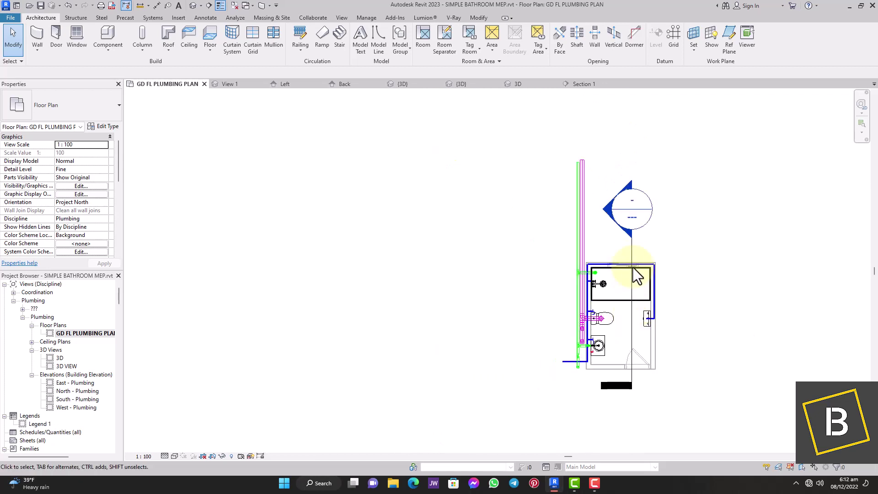
Flip the building section in the floor plan to look toward the water heater, and open its section view.
{"action": "left_click", "coordinate": [633, 250]}
{"action": "left_click", "coordinate": [668, 255]}
{"action": "scroll", "coordinate": [681, 214], "scroll_direction": "up", "scroll_amount": 1}
{"action": "left_click", "coordinate": [686, 188]}
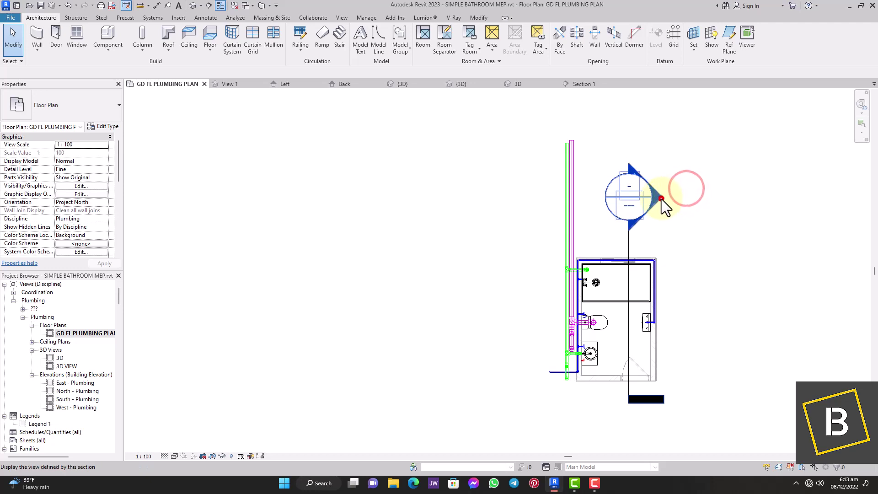
{"action": "double_click", "coordinate": [662, 199]}
{"action": "scroll", "coordinate": [662, 199], "scroll_direction": "down", "scroll_amount": 3}
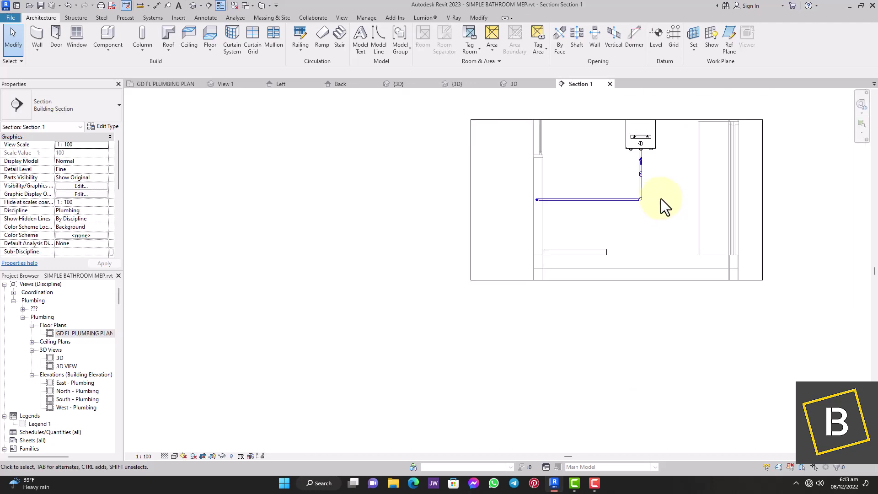
Draw a 20 mm PPR hot water pipe from the water heater's hot outlet, straight down and then horizontally toward the shower.
{"action": "scroll", "coordinate": [635, 174], "scroll_direction": "up", "scroll_amount": 2}
{"action": "left_click", "coordinate": [630, 168]}
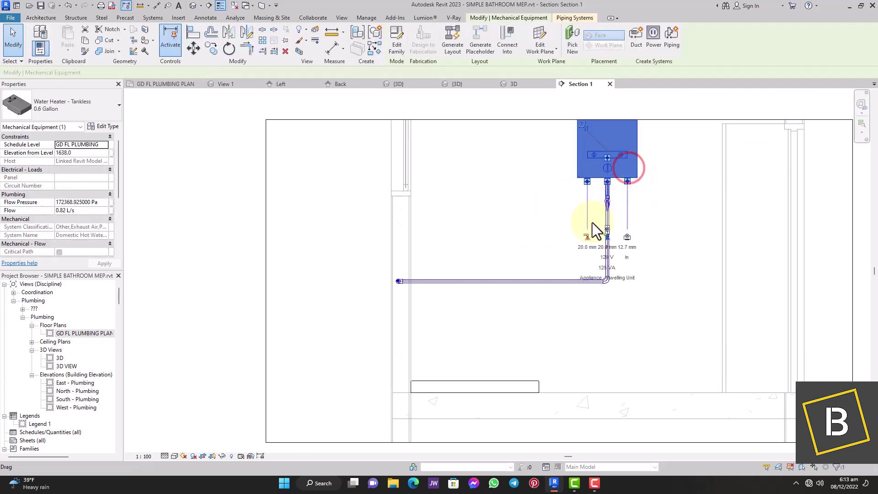
{"action": "scroll", "coordinate": [595, 218], "scroll_direction": "up", "scroll_amount": 2}
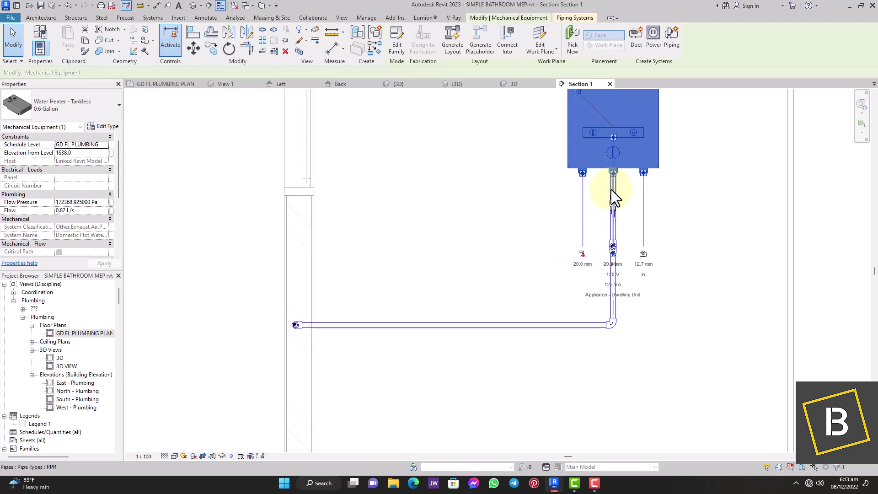
{"action": "left_click", "coordinate": [582, 254]}
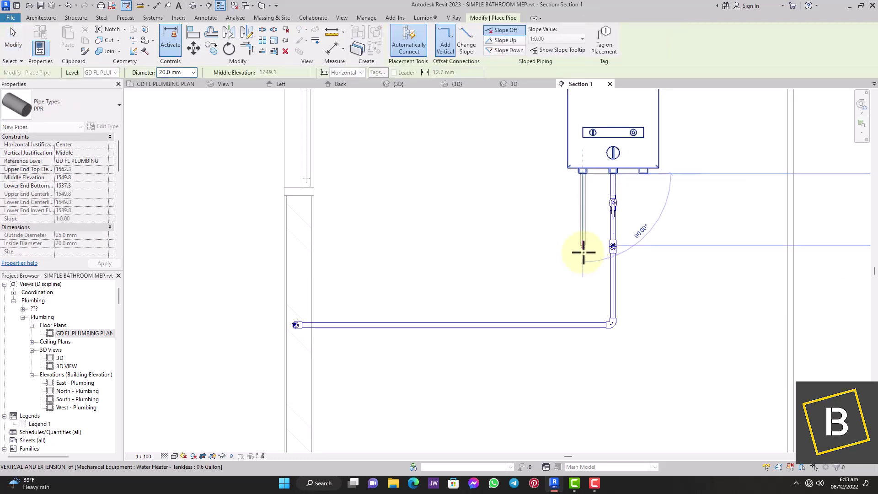
{"action": "left_click", "coordinate": [583, 246]}
{"action": "left_click", "coordinate": [496, 245]}
{"action": "left_click", "coordinate": [12, 40]}
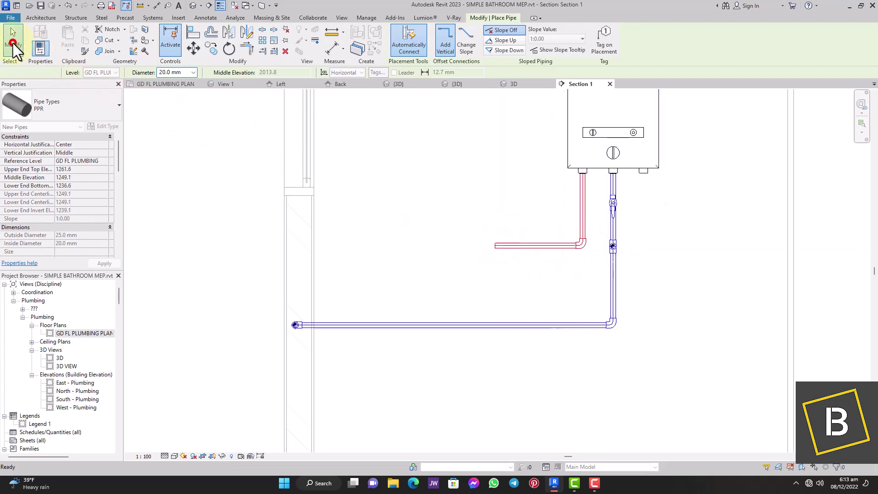
In the ground floor plumbing plan, swing the hot water pipe's free end into the wall behind the heater, about 86 mm long.
{"action": "double_click", "coordinate": [81, 333]}
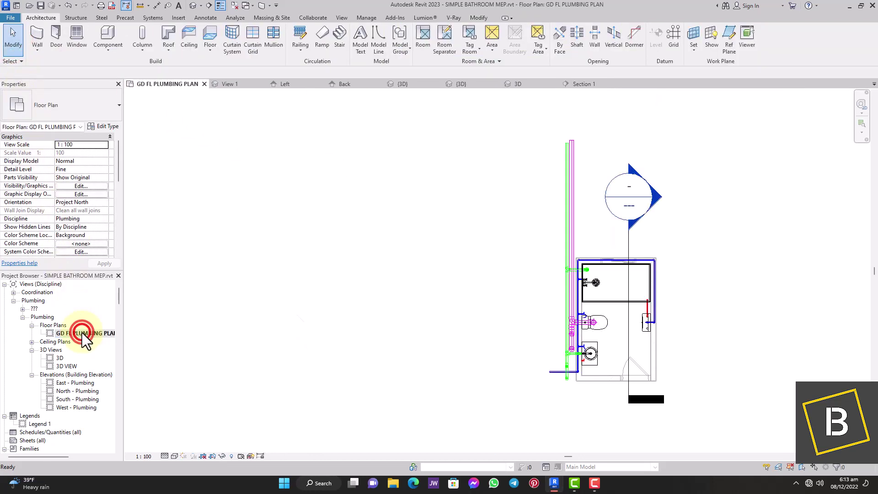
{"action": "scroll", "coordinate": [541, 276], "scroll_direction": "up", "scroll_amount": 5}
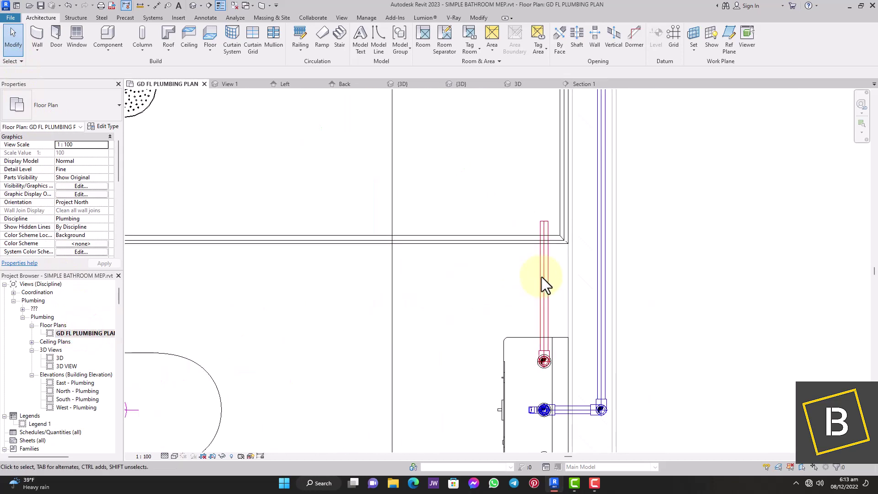
{"action": "left_click", "coordinate": [542, 274]}
{"action": "left_click_drag", "start_coordinate": [544, 221], "coordinate": [582, 361]}
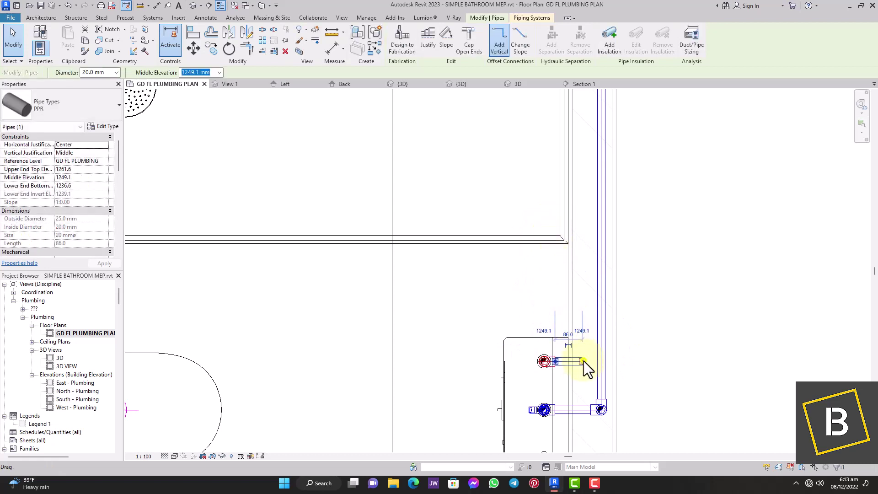
Continue the 20 mm hot water pipe at 900 mm middle elevation inside the heater-side wall and across the window wall.
{"action": "right_click", "coordinate": [584, 361]}
{"action": "left_click", "coordinate": [612, 138]}
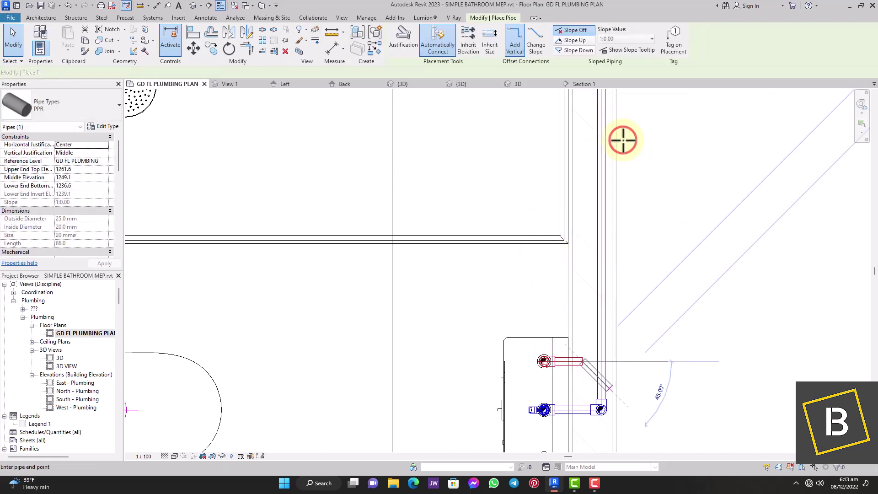
{"action": "scroll", "coordinate": [623, 140], "scroll_direction": "down", "scroll_amount": 2}
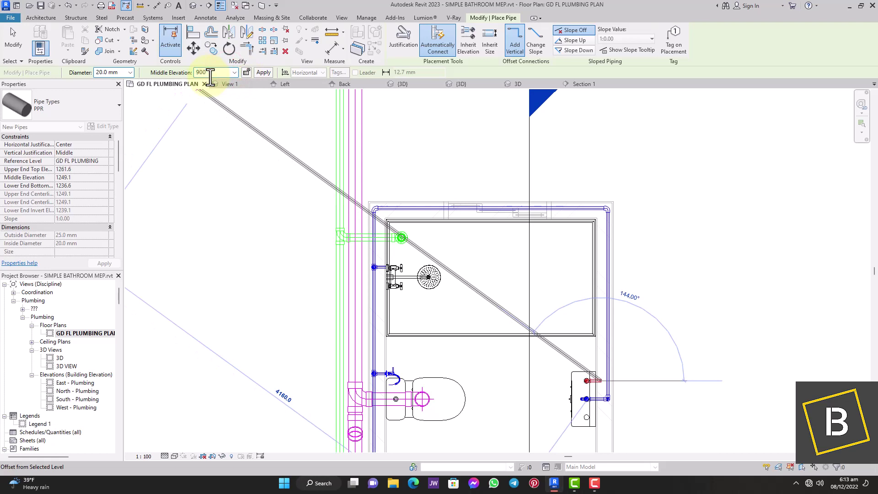
{"action": "key", "text": "Return"}
{"action": "scroll", "coordinate": [611, 210], "scroll_direction": "up", "scroll_amount": 2}
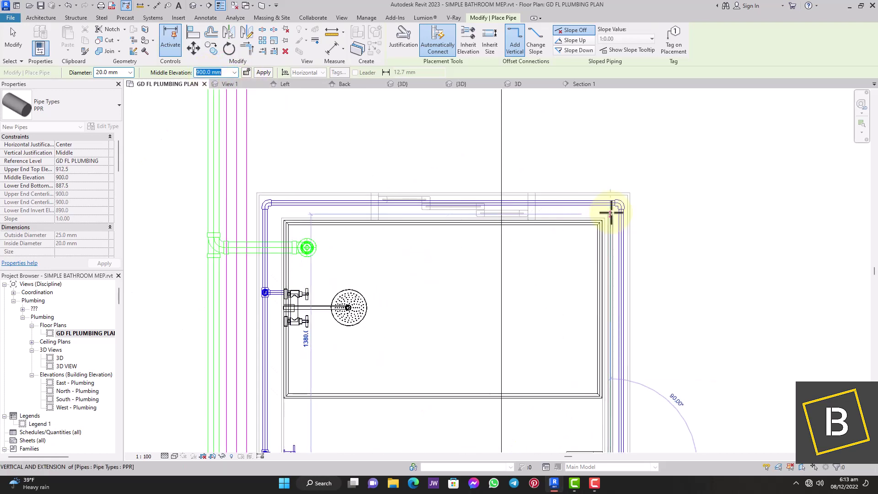
{"action": "left_click", "coordinate": [611, 212]}
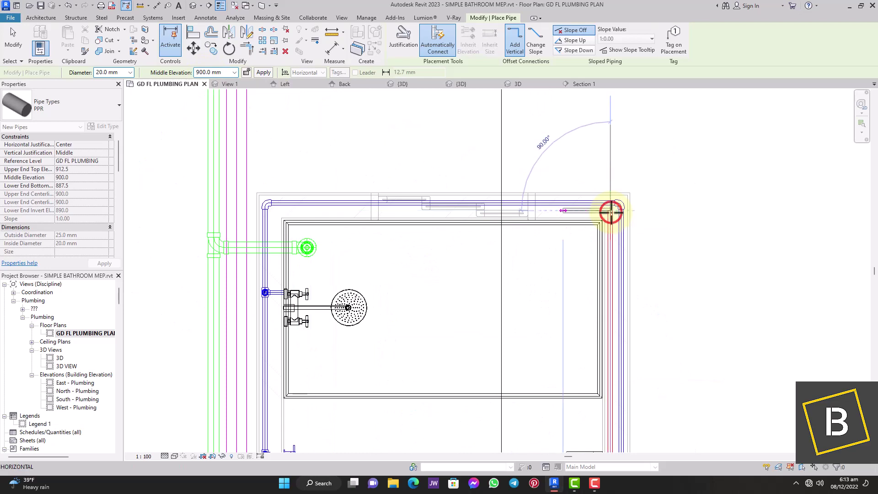
{"action": "left_click", "coordinate": [279, 213]}
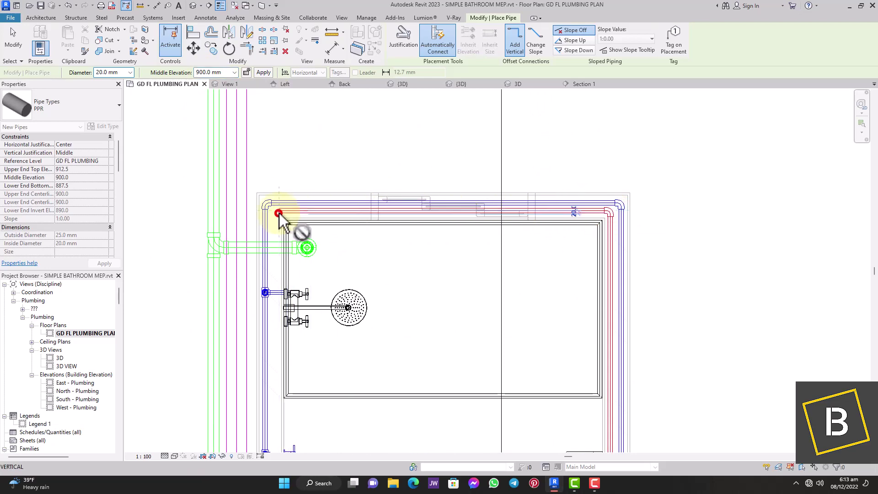
Run the hot water pipe along the fixture wall to align with the sink's hot angle stop valve.
{"action": "scroll", "coordinate": [279, 213], "scroll_direction": "down", "scroll_amount": 4}
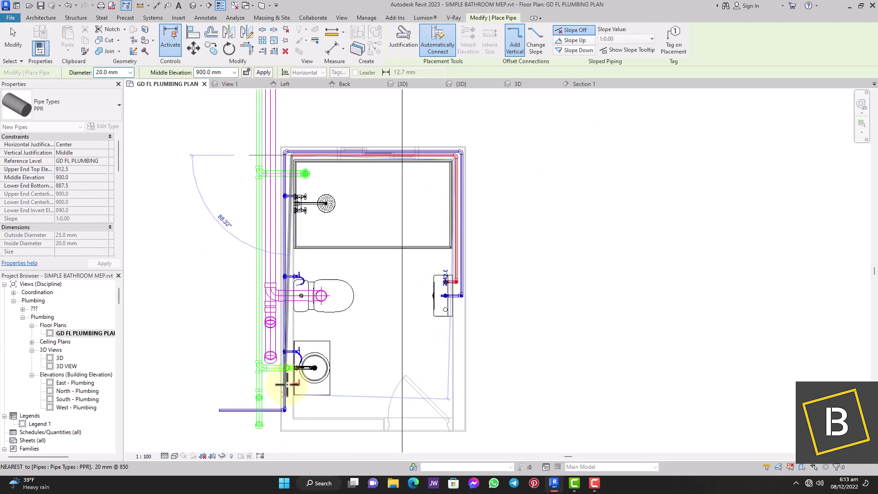
{"action": "scroll", "coordinate": [283, 393], "scroll_direction": "up", "scroll_amount": 4}
{"action": "scroll", "coordinate": [288, 380], "scroll_direction": "up", "scroll_amount": 3}
{"action": "left_click", "coordinate": [304, 358]}
{"action": "left_click", "coordinate": [13, 37]}
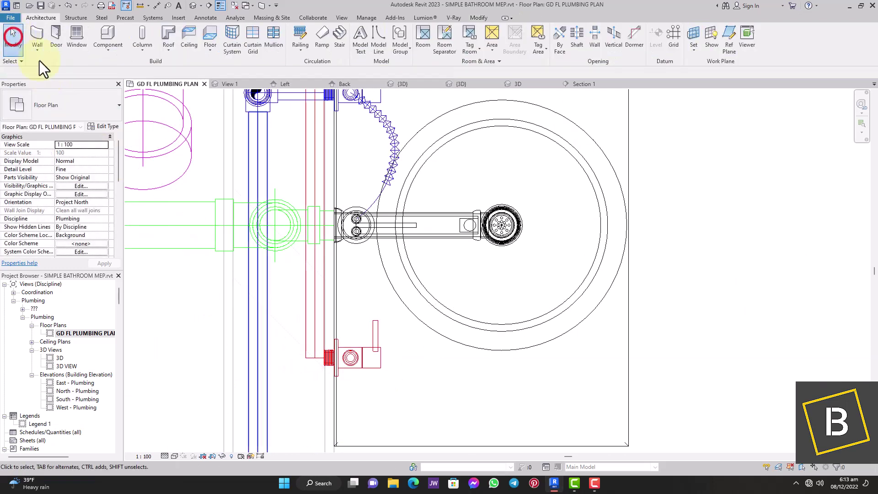
Shift the hot water pipe deeper into the fixture wall and nudge the adjacent cold water pipe away from it.
{"action": "left_click", "coordinate": [313, 307]}
{"action": "left_click_drag", "start_coordinate": [314, 304], "coordinate": [280, 295]}
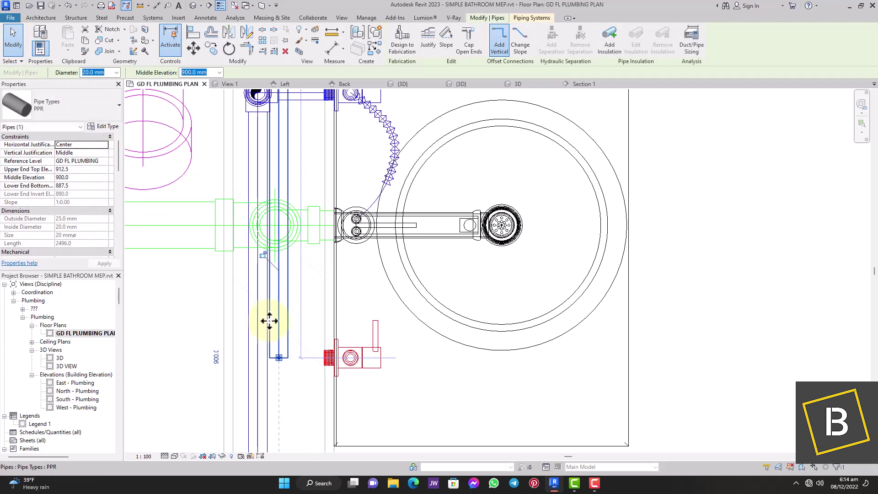
{"action": "left_click", "coordinate": [258, 351]}
{"action": "key", "text": "Tab"}
{"action": "left_click", "coordinate": [258, 350]}
{"action": "key", "text": "Left"}
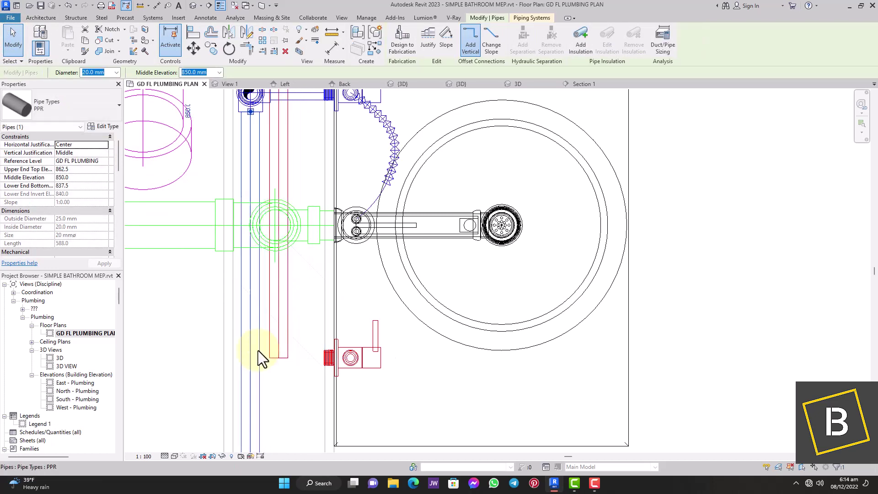
Draw a short 15 mm PPR branch from the sink's hot angle stop valve into the wall toward the hot water main.
{"action": "left_click", "coordinate": [297, 368]}
{"action": "left_click", "coordinate": [352, 358]}
{"action": "scroll", "coordinate": [352, 358], "scroll_direction": "down", "scroll_amount": 2}
{"action": "left_click_drag", "start_coordinate": [364, 357], "coordinate": [202, 356]}
{"action": "scroll", "coordinate": [320, 356], "scroll_direction": "up", "scroll_amount": 2}
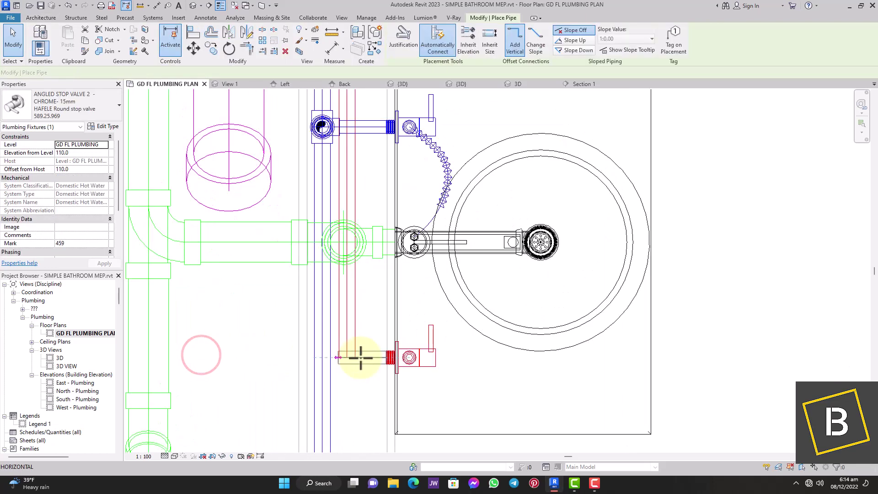
{"action": "left_click", "coordinate": [361, 358]}
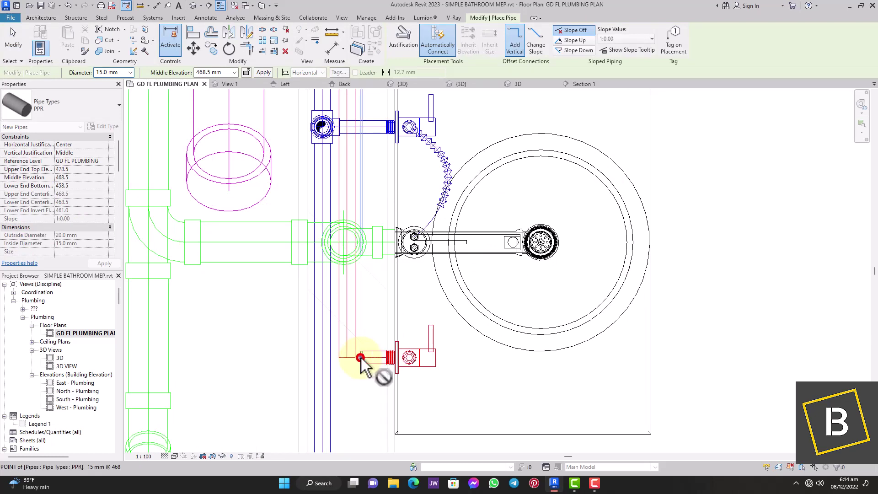
Join the sink's hot water branch to the hot water main using Trim/Extend to Corner.
{"action": "left_click", "coordinate": [250, 42]}
{"action": "left_click", "coordinate": [349, 315]}
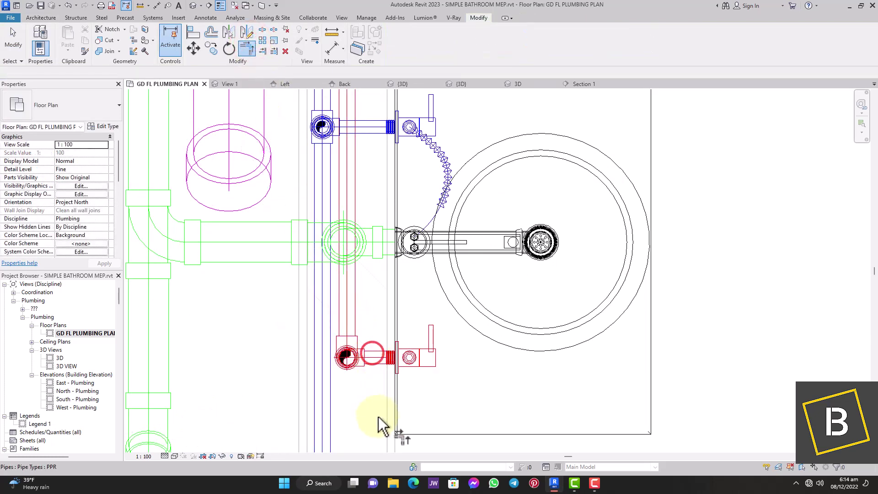
{"action": "scroll", "coordinate": [379, 419], "scroll_direction": "down", "scroll_amount": 5}
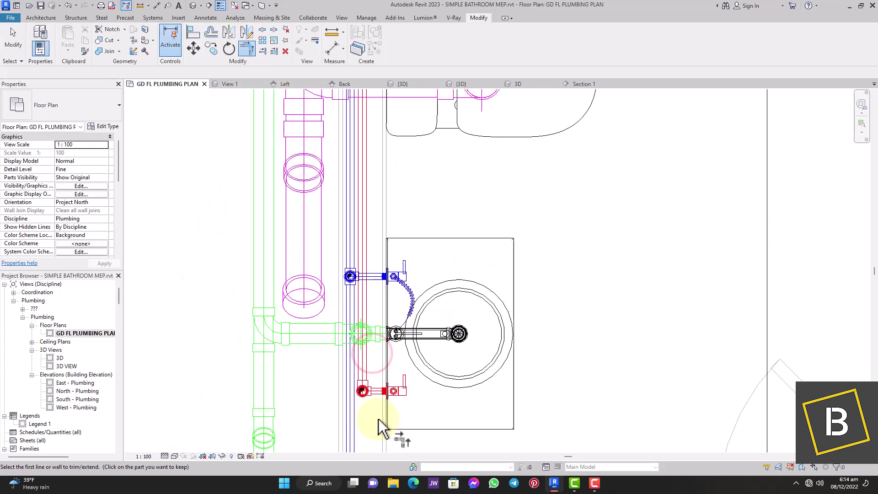
{"action": "left_click", "coordinate": [14, 41]}
Connect the shower column's hot water inlet to the hot water main with a 20 mm PPR pipe.
{"action": "scroll", "coordinate": [389, 197], "scroll_direction": "up", "scroll_amount": 5}
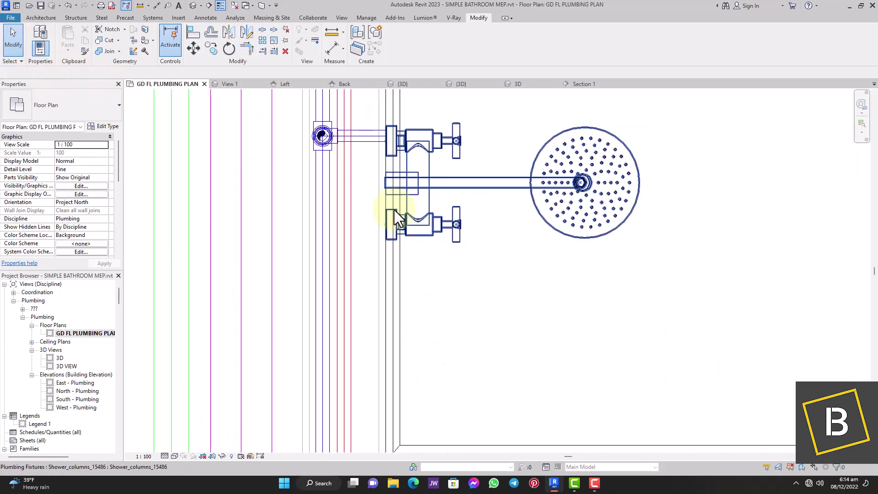
{"action": "left_click", "coordinate": [429, 226]}
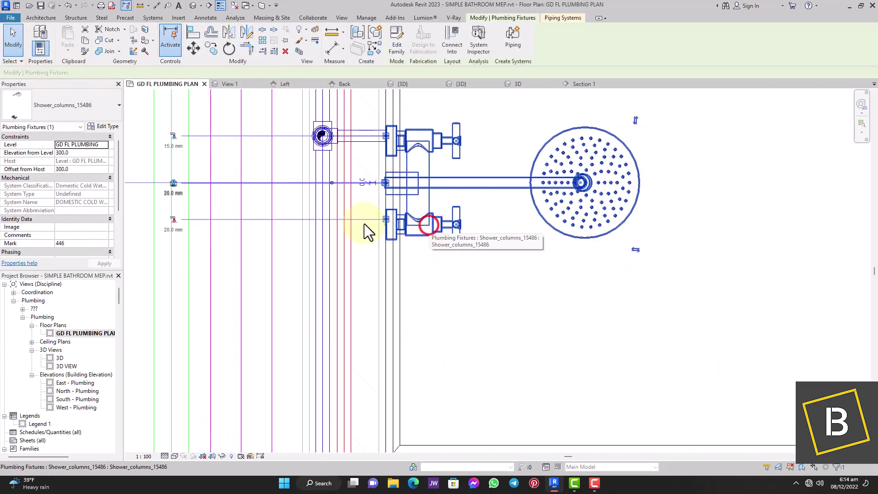
{"action": "left_click", "coordinate": [174, 218]}
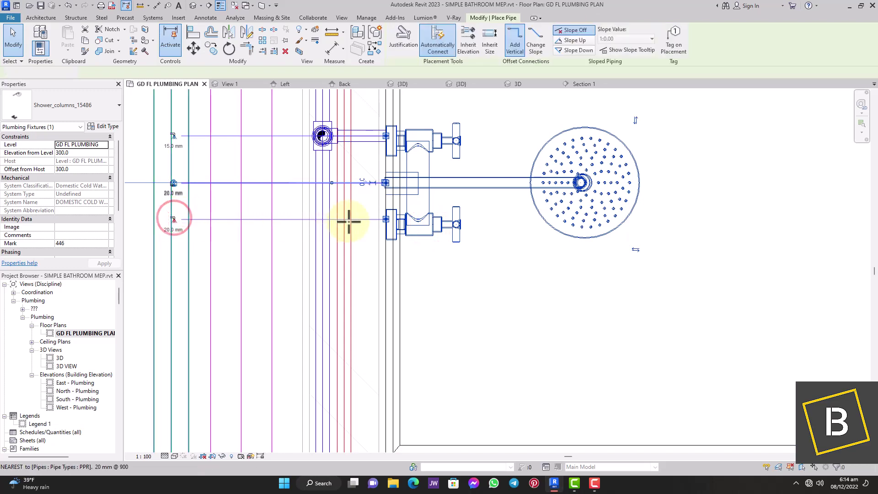
{"action": "scroll", "coordinate": [349, 219], "scroll_direction": "down", "scroll_amount": 6}
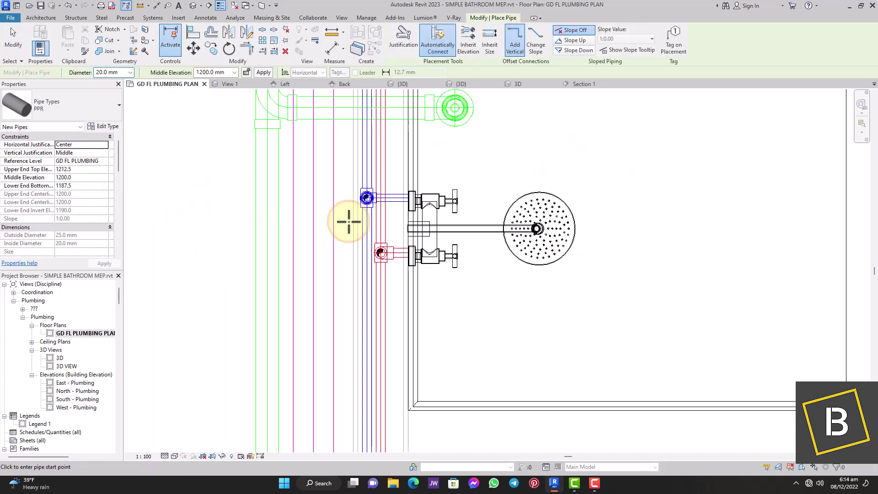
{"action": "left_click", "coordinate": [10, 44]}
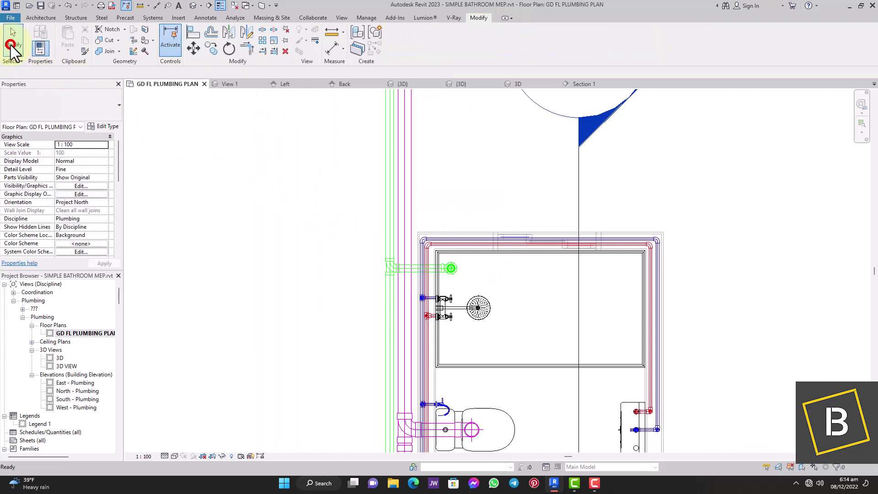
Inspect the hot water connections at the sink and the complete bathroom piping in the 3D view.
{"action": "left_click", "coordinate": [192, 5]}
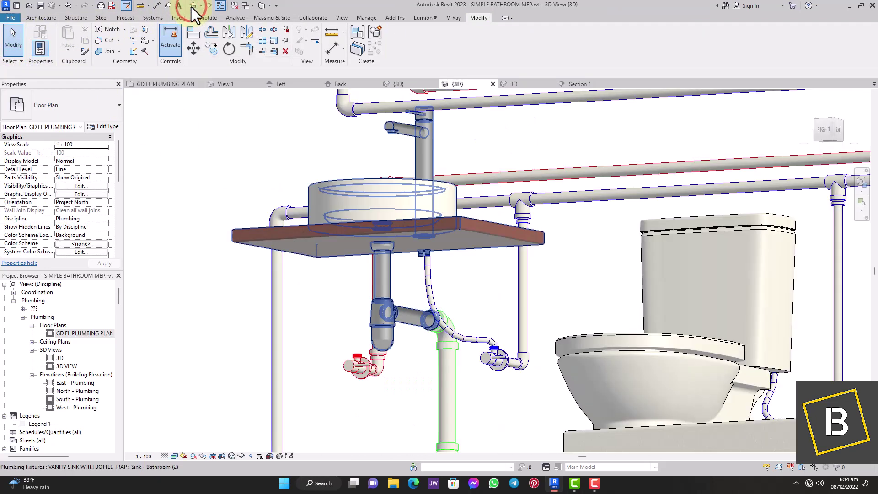
{"action": "left_click", "coordinate": [861, 181]}
{"action": "left_click_drag", "start_coordinate": [273, 183], "coordinate": [453, 227]}
{"action": "scroll", "coordinate": [350, 272], "scroll_direction": "up", "scroll_amount": 3}
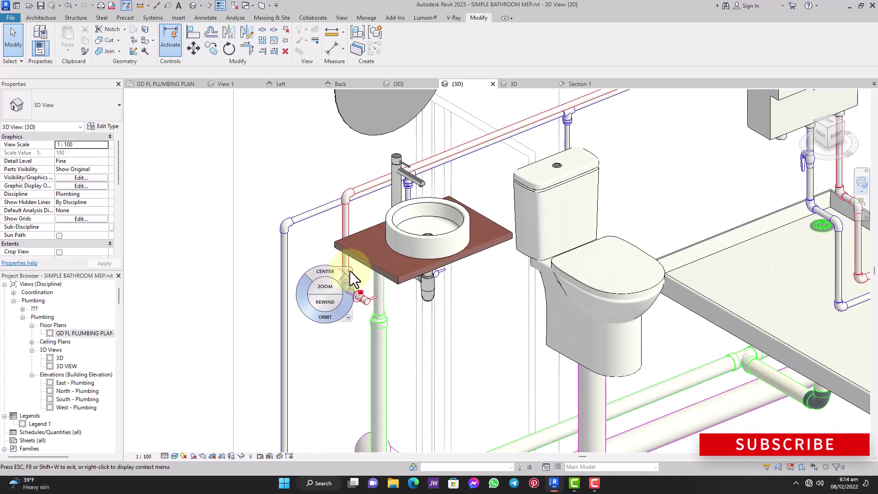
{"action": "key", "text": "Escape"}
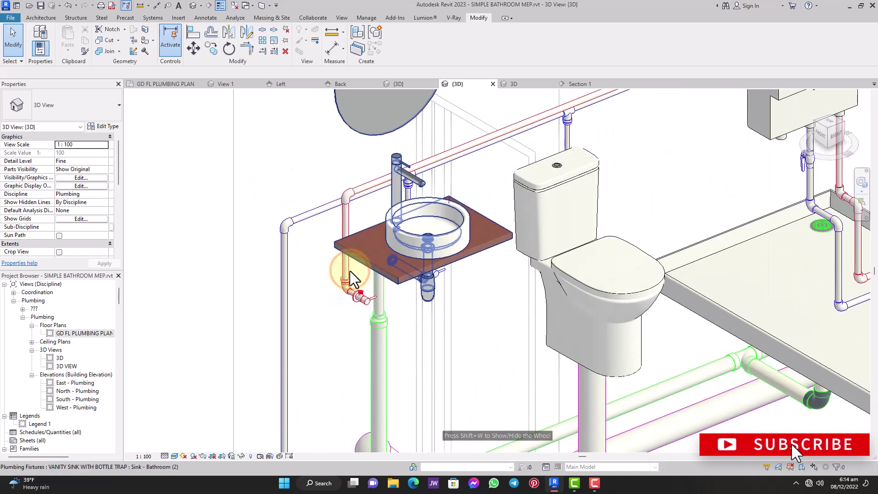
{"action": "scroll", "coordinate": [355, 279], "scroll_direction": "down", "scroll_amount": 3}
{"action": "scroll", "coordinate": [355, 279], "scroll_direction": "down", "scroll_amount": 3}
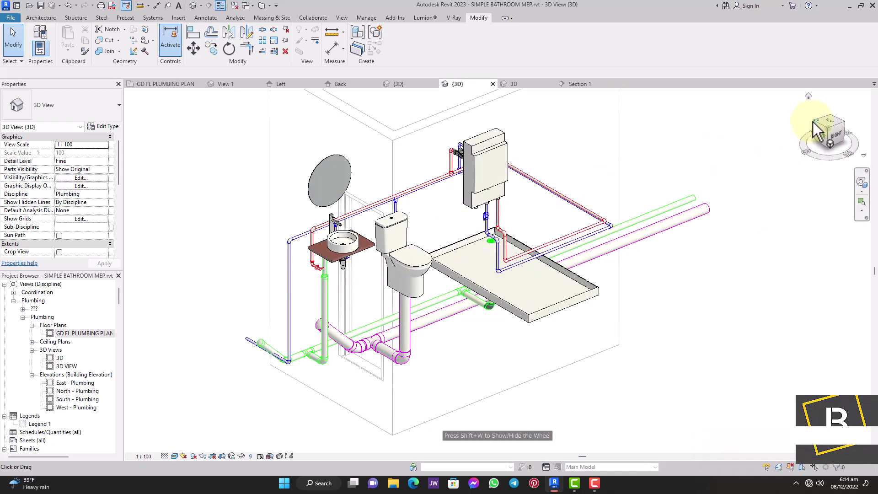
Place a matching RIFENG PPR ball valve on the vertical hot water pipe beneath the water heater.
{"action": "left_click", "coordinate": [812, 122]}
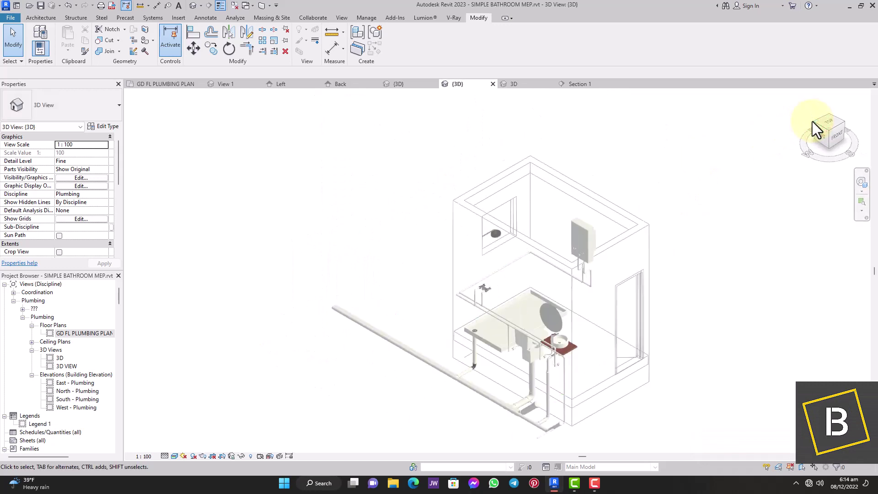
{"action": "scroll", "coordinate": [616, 254], "scroll_direction": "up", "scroll_amount": 10}
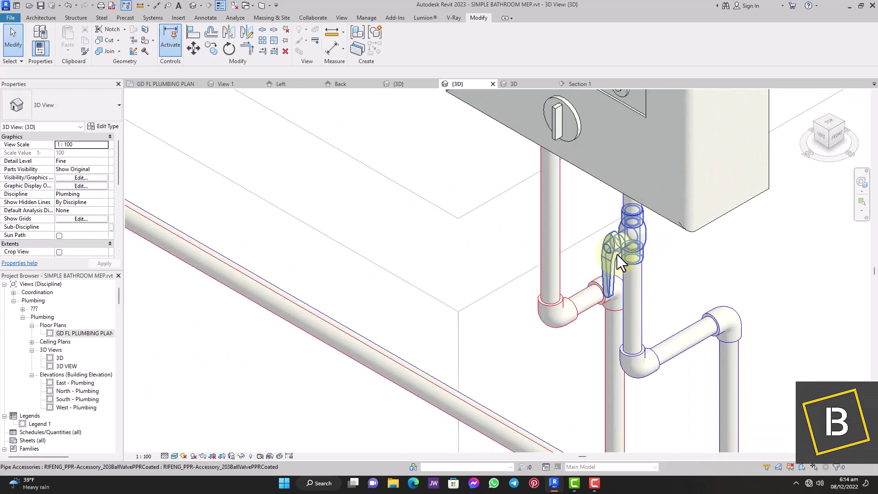
{"action": "left_click", "coordinate": [617, 255]}
{"action": "left_click", "coordinate": [379, 47]}
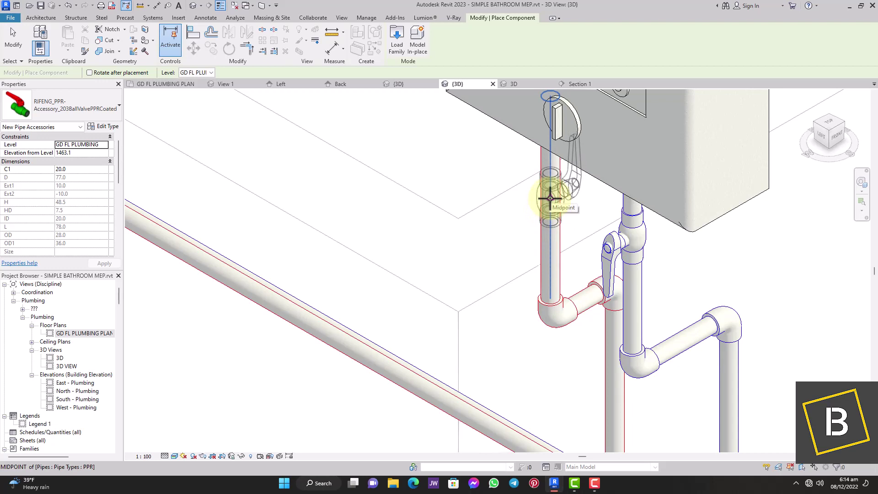
{"action": "left_click", "coordinate": [550, 198]}
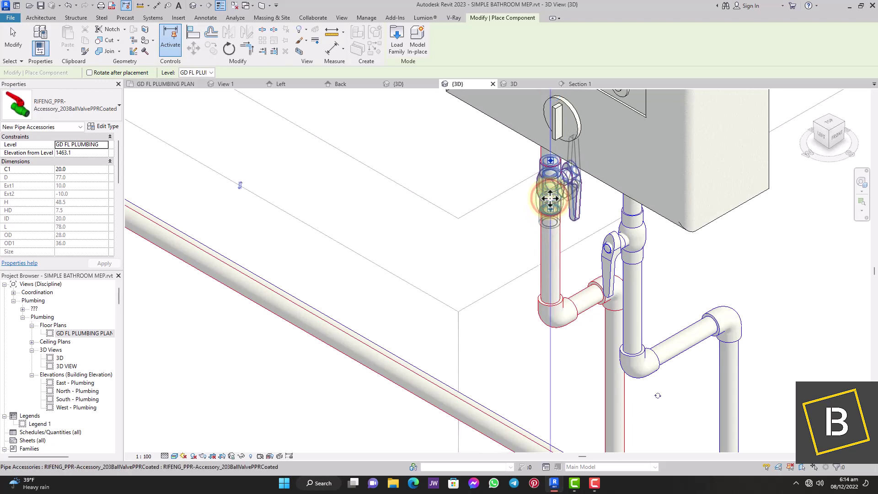
{"action": "left_click", "coordinate": [16, 44]}
Rotate the hot water ball valve so its handle faces the same way as the cold water valve's handle.
{"action": "left_click", "coordinate": [563, 196]}
{"action": "scroll", "coordinate": [523, 219], "scroll_direction": "down", "scroll_amount": 5}
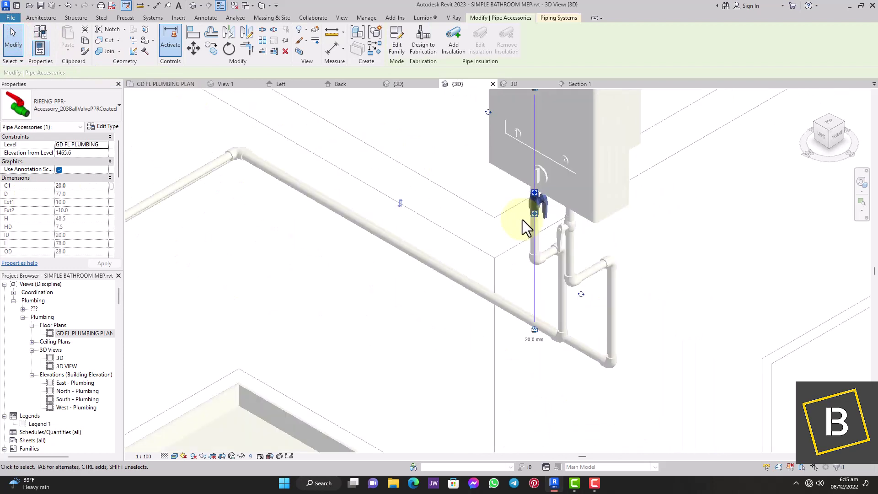
{"action": "scroll", "coordinate": [522, 219], "scroll_direction": "up", "scroll_amount": 2}
{"action": "left_click", "coordinate": [496, 161]}
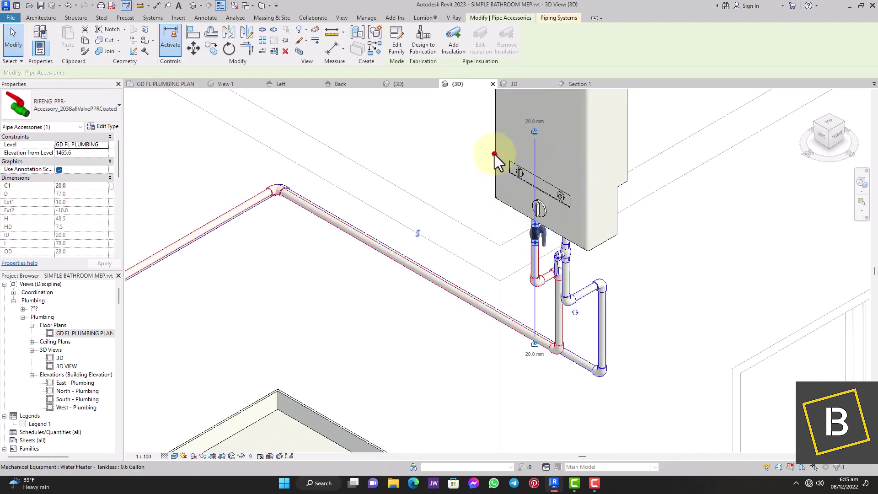
{"action": "left_click", "coordinate": [492, 198]}
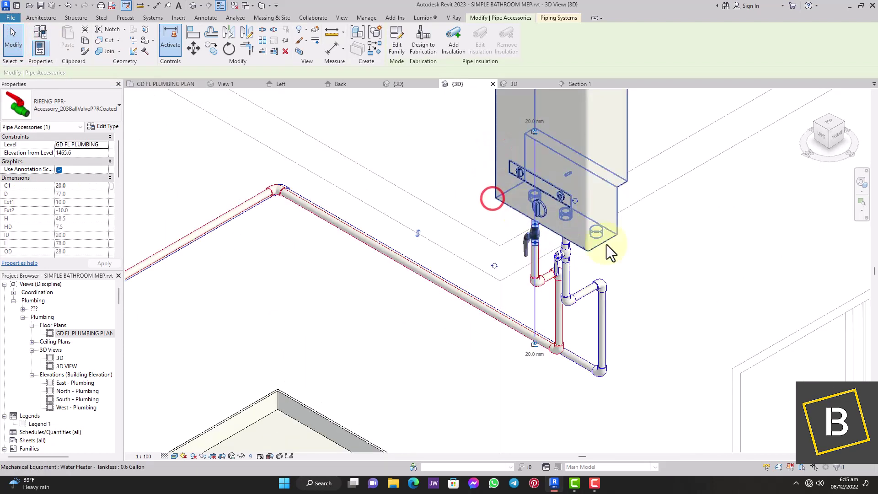
{"action": "left_click", "coordinate": [679, 273]}
{"action": "scroll", "coordinate": [674, 276], "scroll_direction": "up", "scroll_amount": 3}
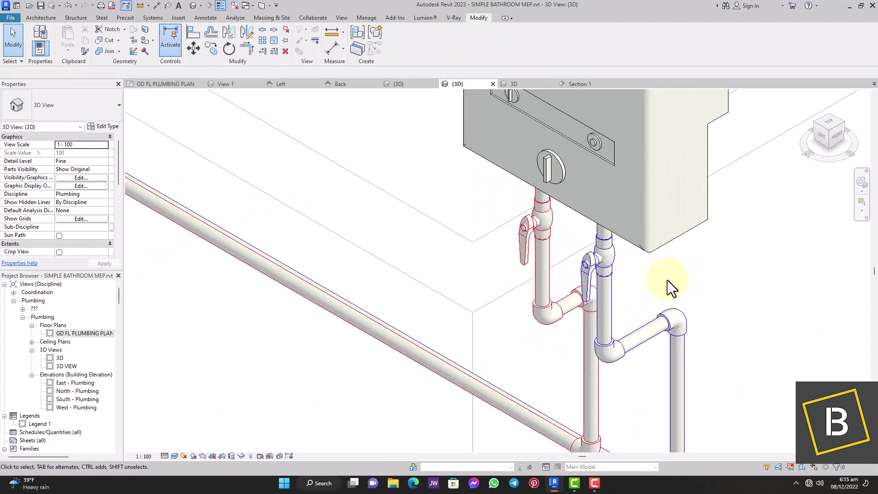
Examine the connectors on the hot angle stop valve and the vanity sink in the 3D view.
{"action": "scroll", "coordinate": [668, 279], "scroll_direction": "down", "scroll_amount": 5}
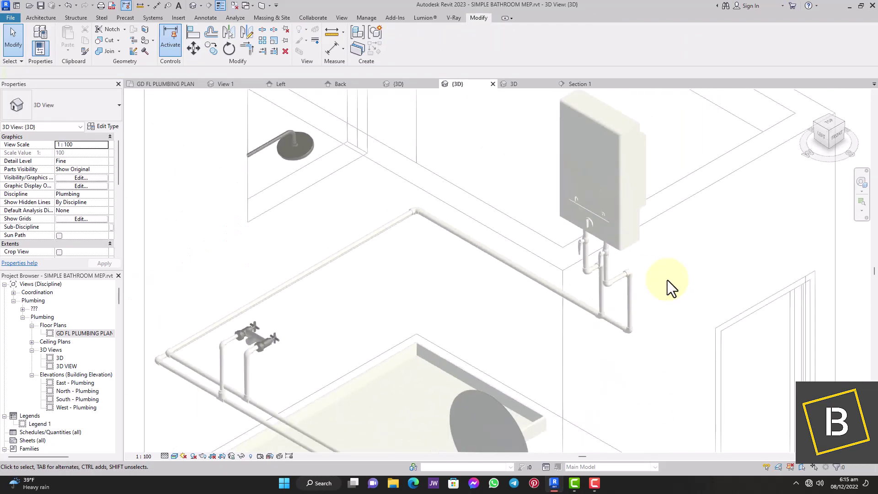
{"action": "scroll", "coordinate": [497, 367], "scroll_direction": "down", "scroll_amount": 3}
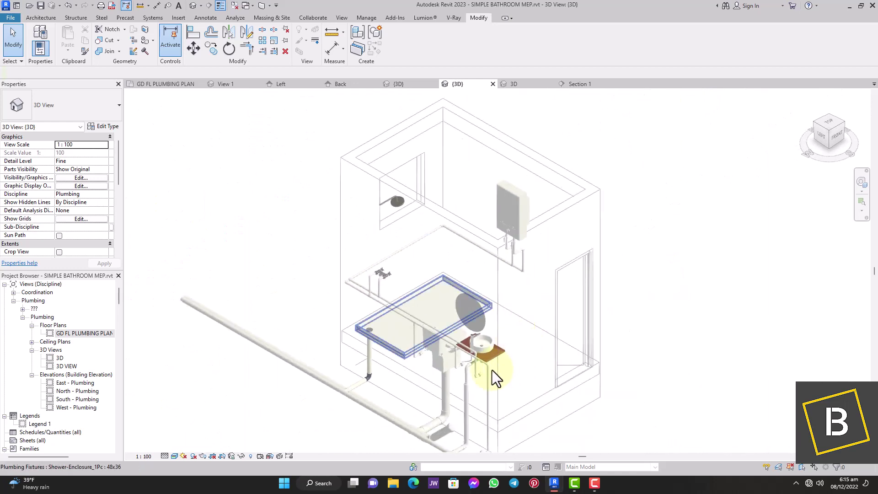
{"action": "scroll", "coordinate": [475, 378], "scroll_direction": "up", "scroll_amount": 6}
{"action": "scroll", "coordinate": [474, 379], "scroll_direction": "up", "scroll_amount": 4}
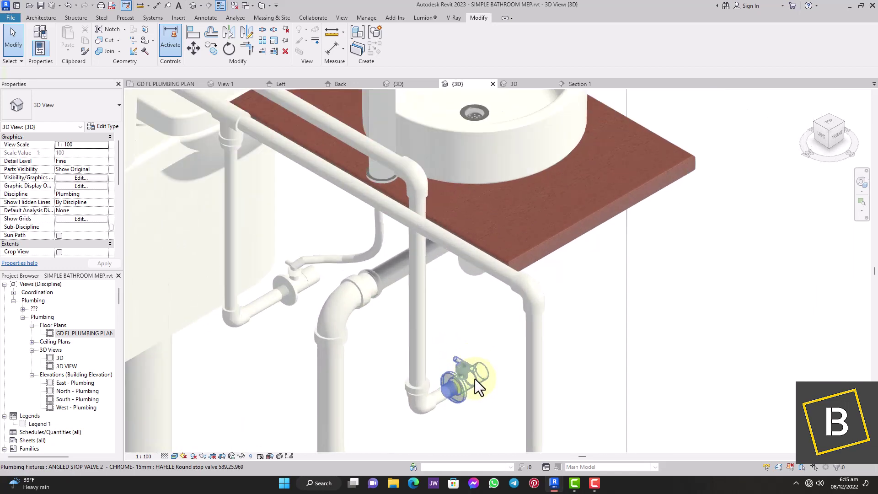
{"action": "left_click", "coordinate": [475, 379]}
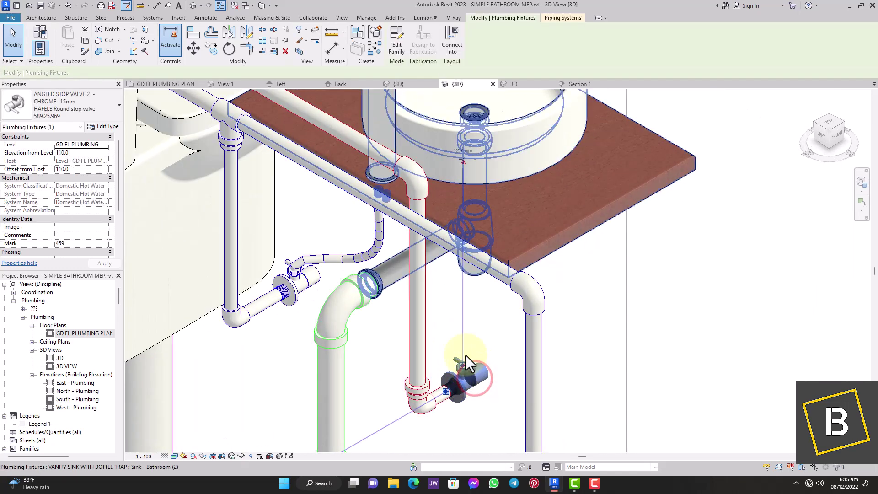
{"action": "left_click", "coordinate": [377, 128]}
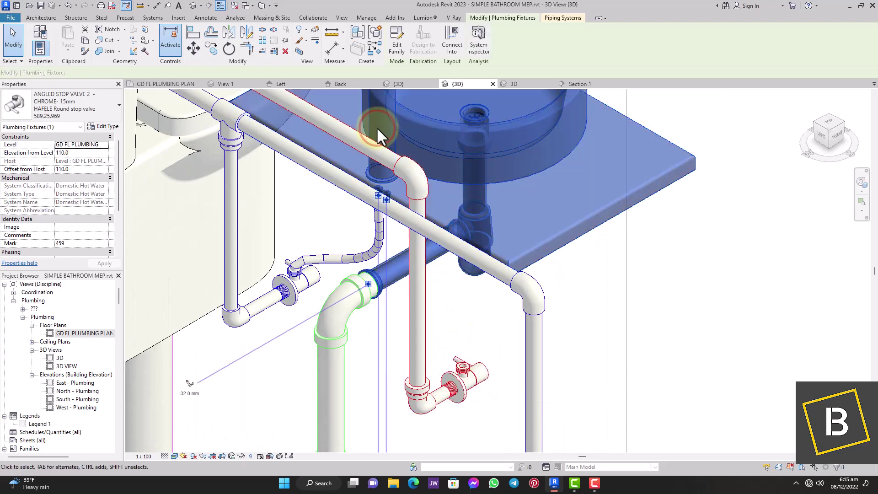
{"action": "scroll", "coordinate": [377, 128], "scroll_direction": "down", "scroll_amount": 3}
In GD FL PLUMBING PLAN, draw a curved 12.7 mm flex pipe from the hot angle stop valve's outlet to the sink's hot water connector.
{"action": "double_click", "coordinate": [79, 333]}
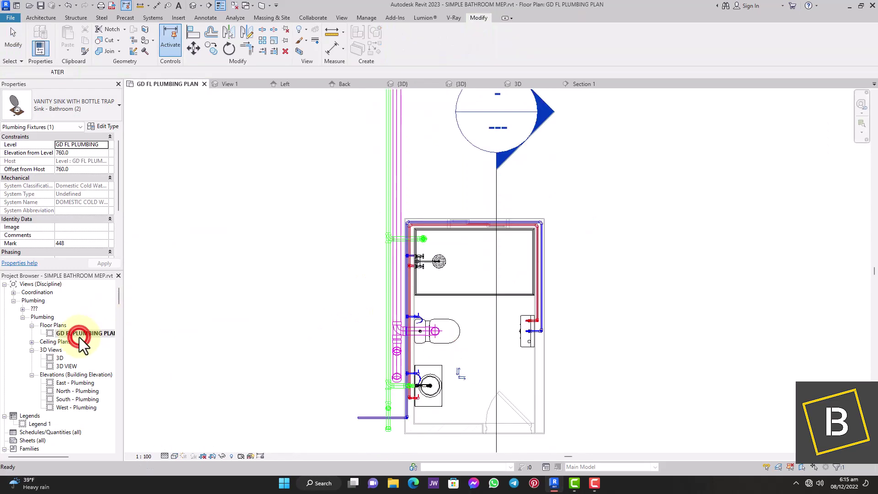
{"action": "scroll", "coordinate": [317, 343], "scroll_direction": "up", "scroll_amount": 5}
{"action": "left_click", "coordinate": [446, 348]}
{"action": "scroll", "coordinate": [446, 347], "scroll_direction": "up", "scroll_amount": 3}
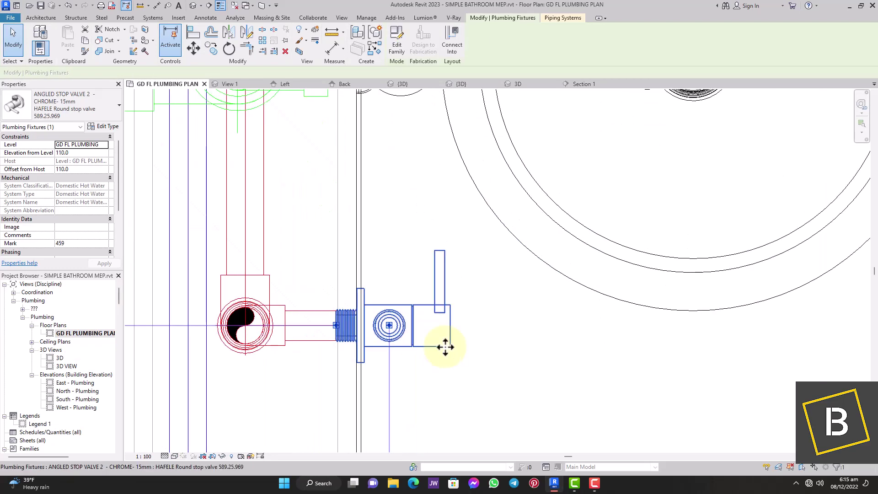
{"action": "right_click", "coordinate": [388, 325]}
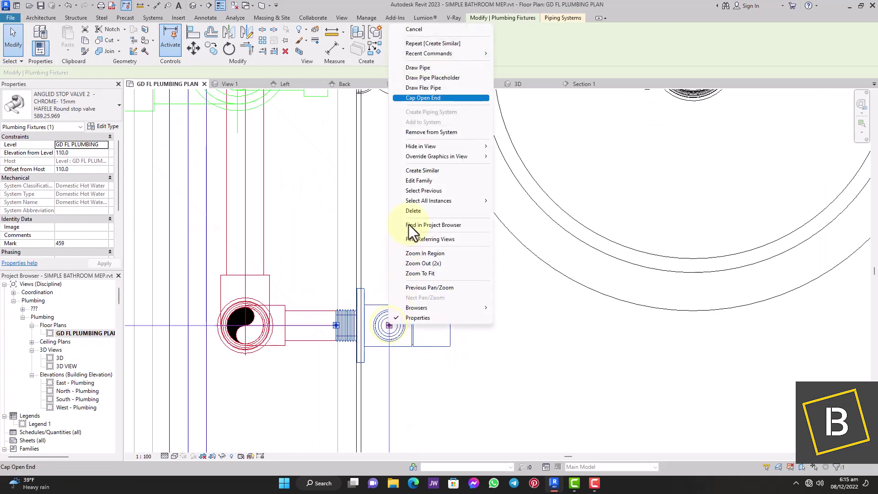
{"action": "left_click", "coordinate": [435, 90]}
{"action": "scroll", "coordinate": [448, 160], "scroll_direction": "down", "scroll_amount": 4}
{"action": "scroll", "coordinate": [437, 310], "scroll_direction": "up", "scroll_amount": 3}
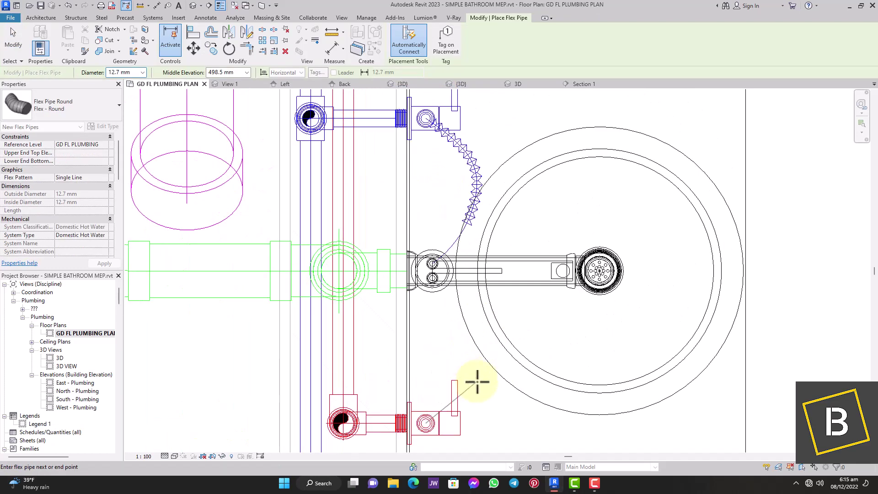
{"action": "left_click", "coordinate": [480, 328]}
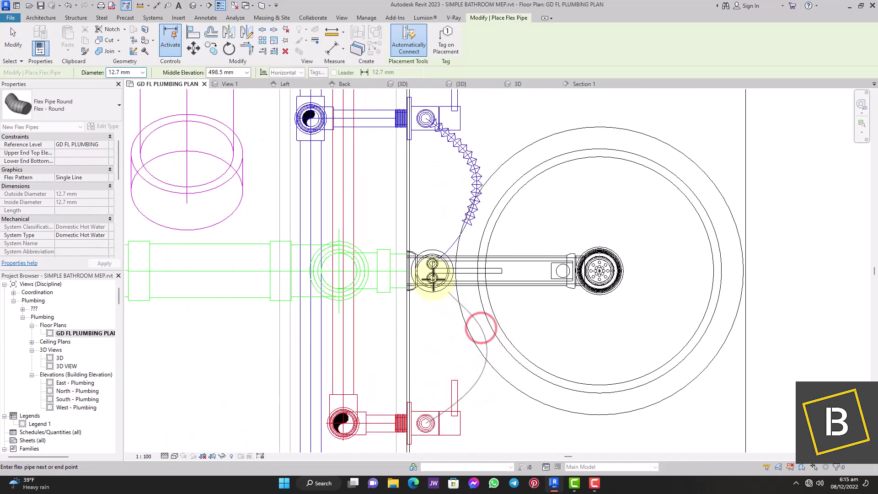
{"action": "scroll", "coordinate": [432, 277], "scroll_direction": "up", "scroll_amount": 4}
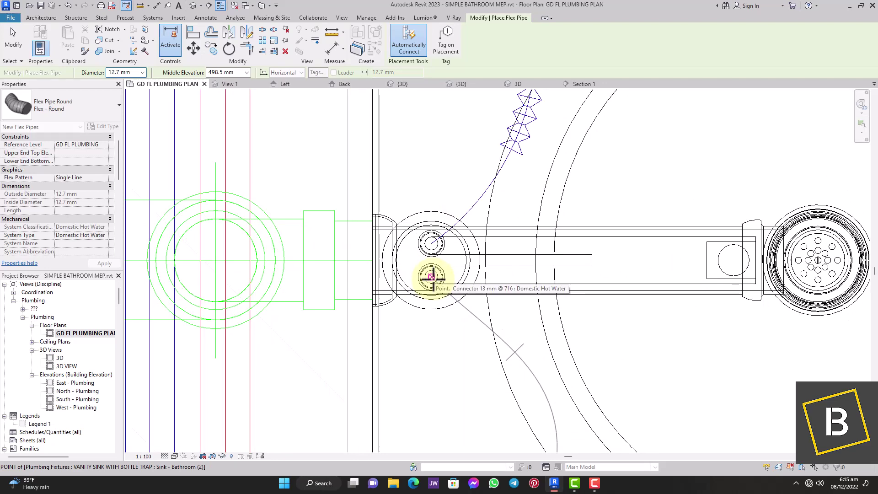
{"action": "left_click", "coordinate": [432, 277]}
{"action": "scroll", "coordinate": [433, 278], "scroll_direction": "down", "scroll_amount": 3}
{"action": "scroll", "coordinate": [239, 166], "scroll_direction": "up", "scroll_amount": 1}
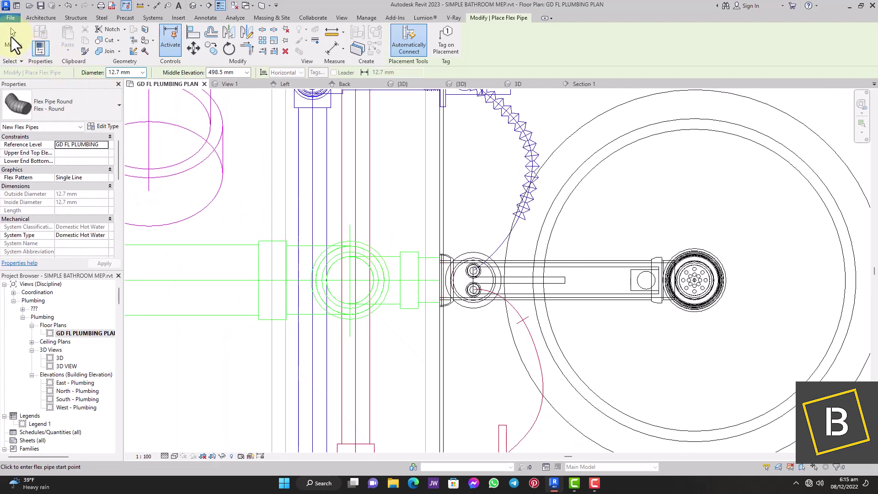
{"action": "left_click", "coordinate": [12, 39]}
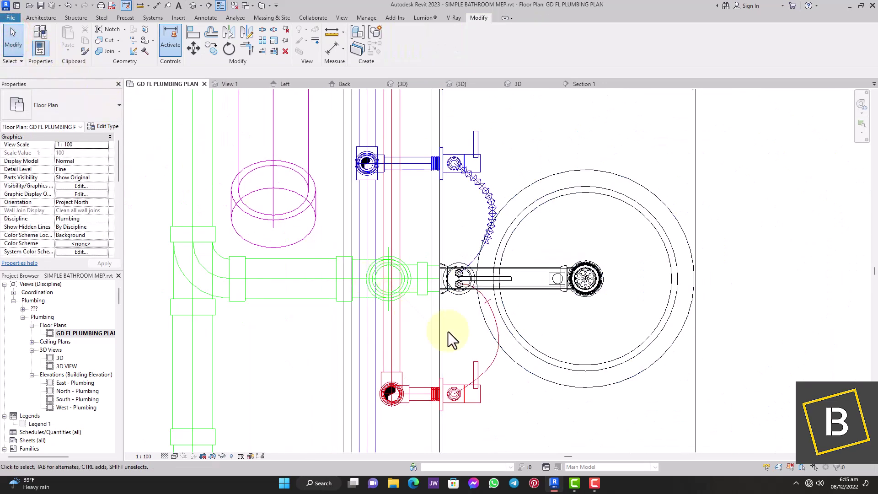
Set the flex pattern of the sink's hot water flex pipe to Flex.
{"action": "left_click", "coordinate": [493, 363]}
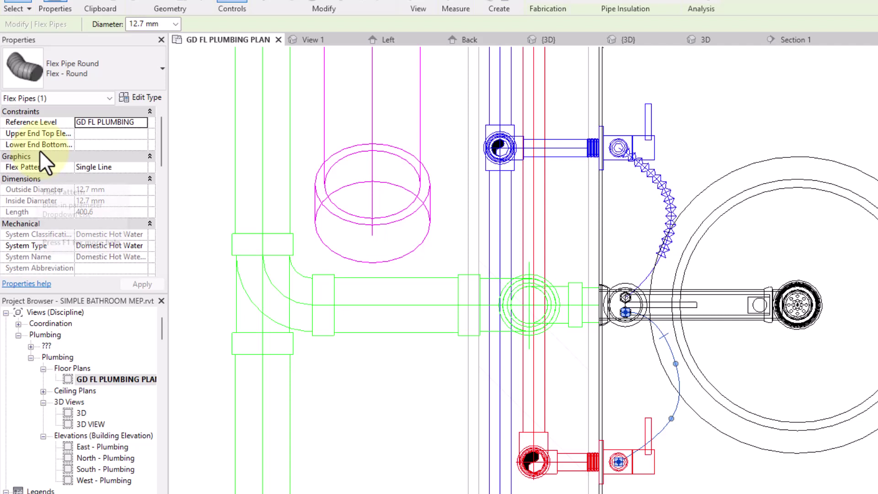
{"action": "left_click", "coordinate": [142, 167]}
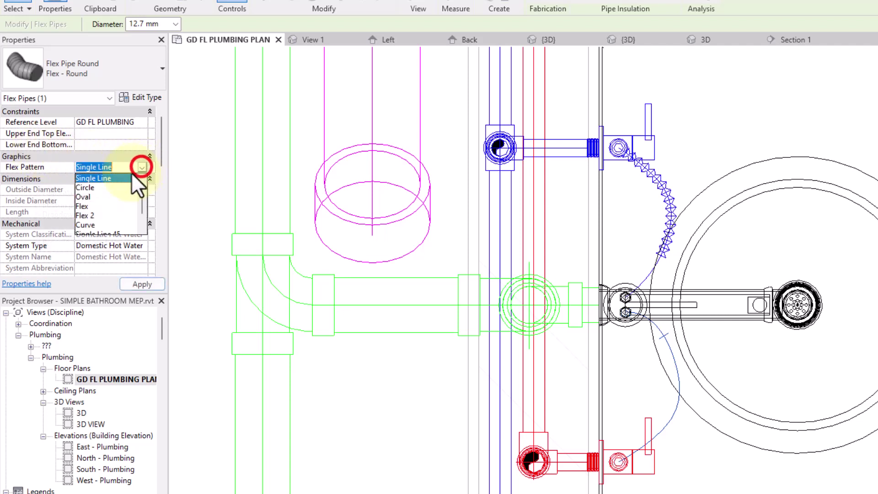
{"action": "left_click", "coordinate": [82, 206]}
{"action": "key", "text": "Return"}
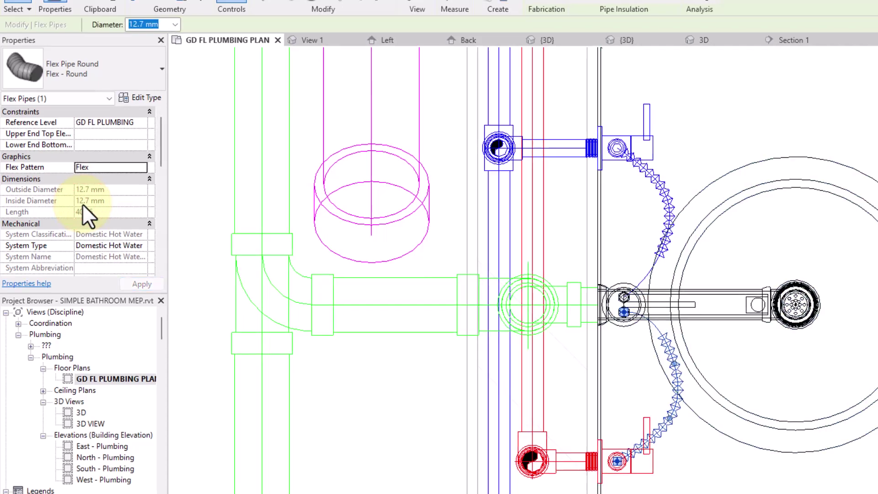
{"action": "scroll", "coordinate": [259, 309], "scroll_direction": "down", "scroll_amount": 3}
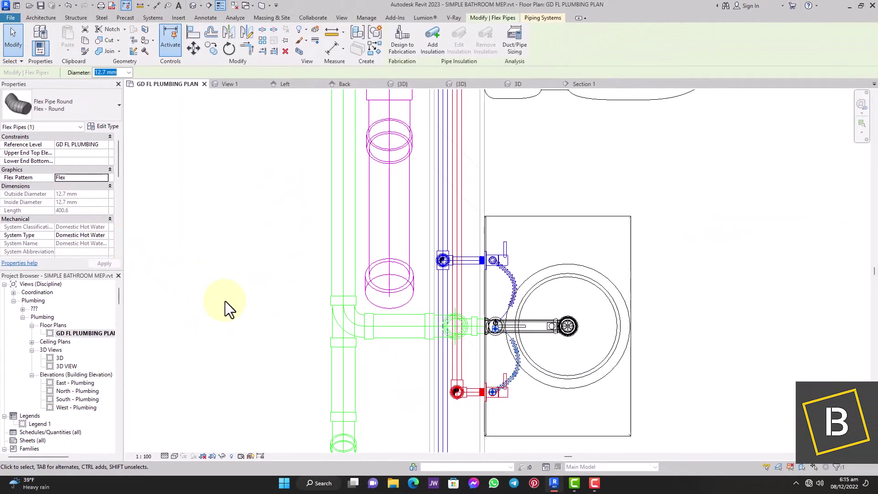
{"action": "left_click", "coordinate": [225, 301]}
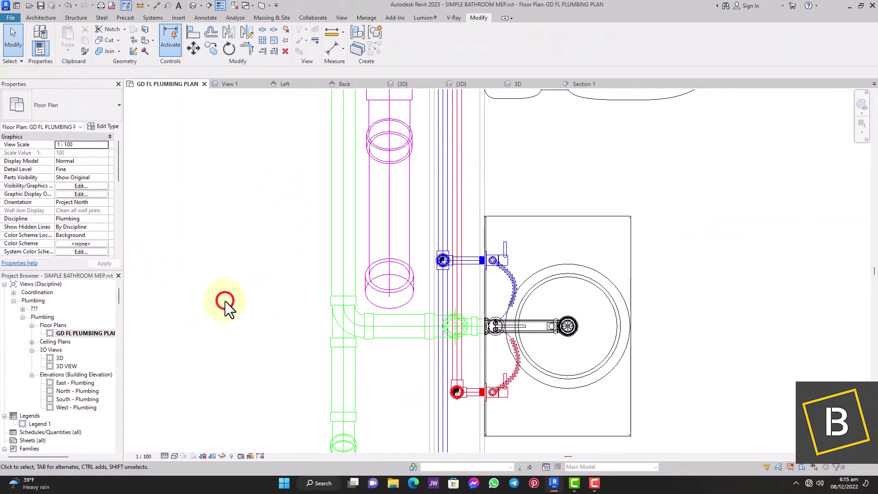
Flip the section line in GD FL PLUMBING PLAN to look toward the sink wall and open Section 1.
{"action": "scroll", "coordinate": [225, 301], "scroll_direction": "down", "scroll_amount": 2}
{"action": "scroll", "coordinate": [468, 374], "scroll_direction": "up", "scroll_amount": 2}
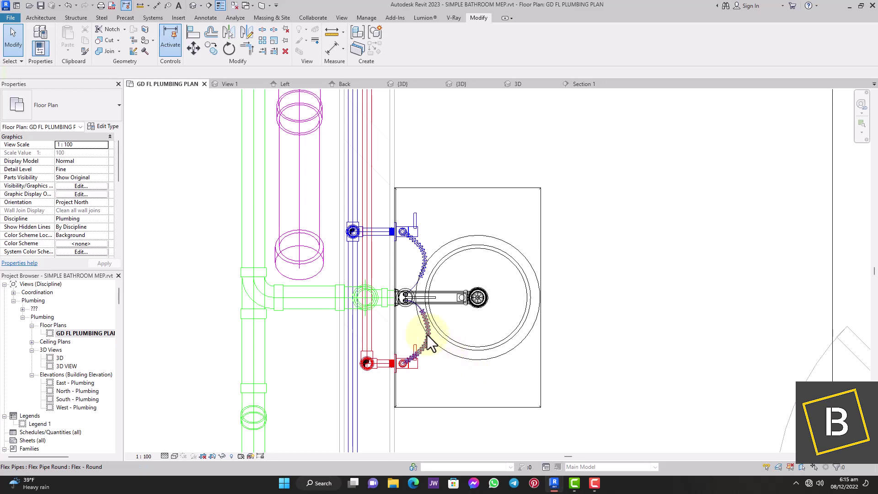
{"action": "scroll", "coordinate": [420, 333], "scroll_direction": "down", "scroll_amount": 2}
{"action": "scroll", "coordinate": [420, 332], "scroll_direction": "down", "scroll_amount": 4}
{"action": "left_click", "coordinate": [549, 304]}
{"action": "left_click", "coordinate": [483, 307]}
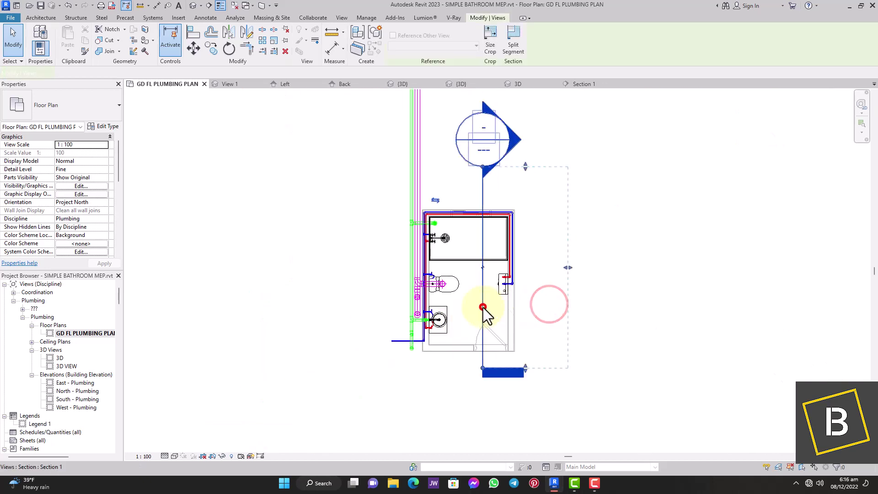
{"action": "left_click", "coordinate": [435, 200]}
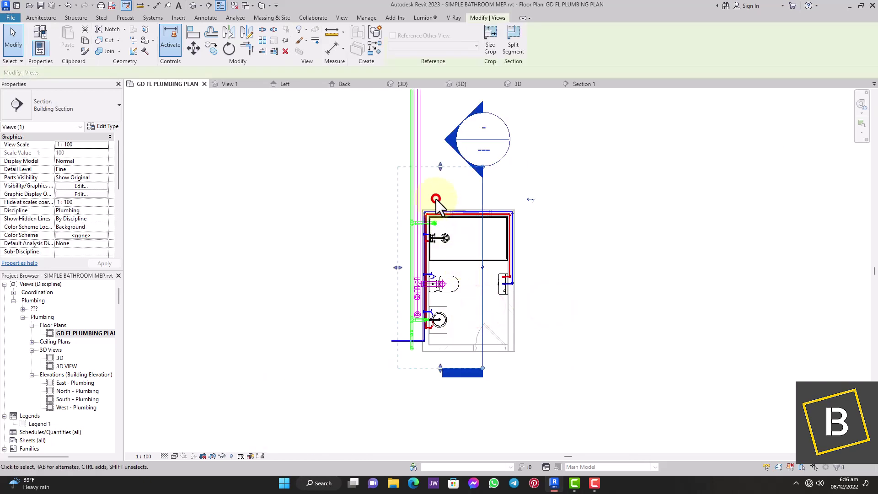
{"action": "double_click", "coordinate": [453, 142]}
Reshape the sink's hot water flex pipe in Section 1 by moving its middle vertex toward the hot angle stop valve.
{"action": "scroll", "coordinate": [345, 308], "scroll_direction": "up", "scroll_amount": 3}
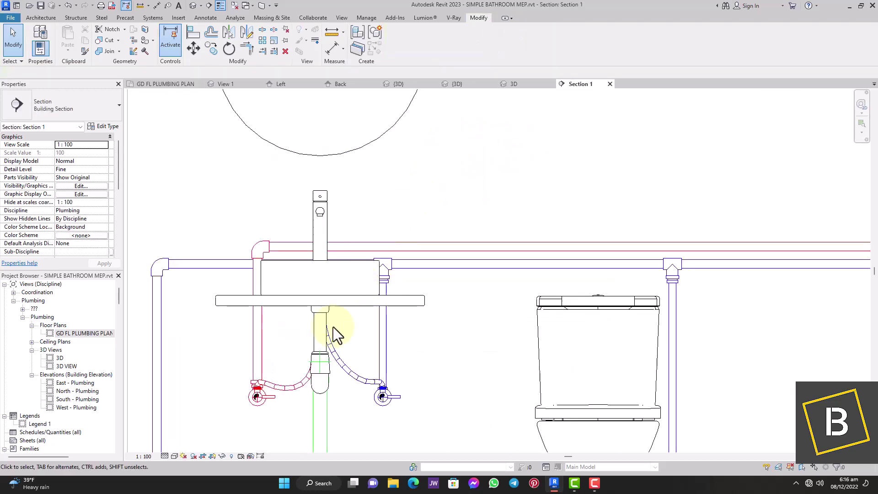
{"action": "scroll", "coordinate": [295, 386], "scroll_direction": "up", "scroll_amount": 2}
{"action": "left_click", "coordinate": [295, 386]}
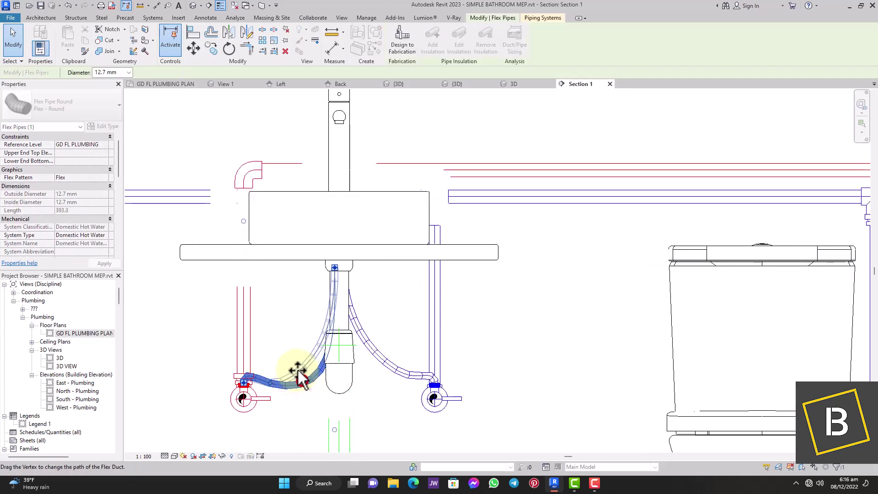
{"action": "left_click_drag", "start_coordinate": [294, 368], "coordinate": [269, 374]}
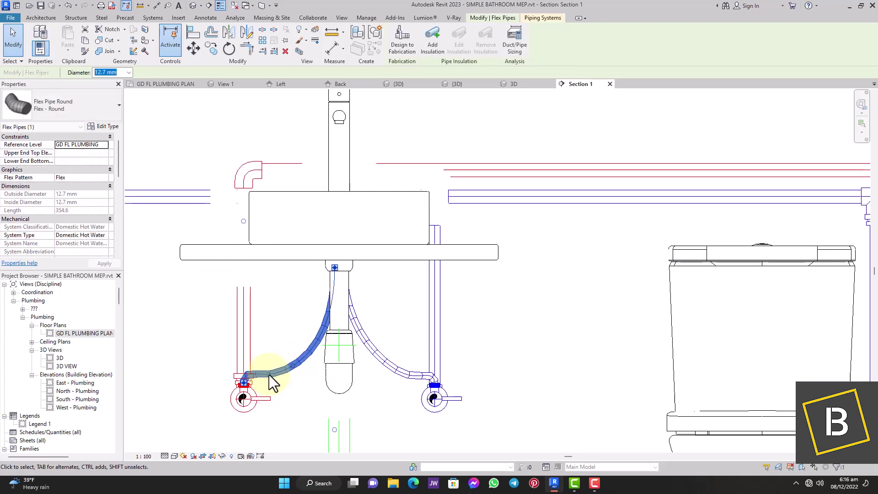
{"action": "scroll", "coordinate": [450, 286], "scroll_direction": "down", "scroll_amount": 4}
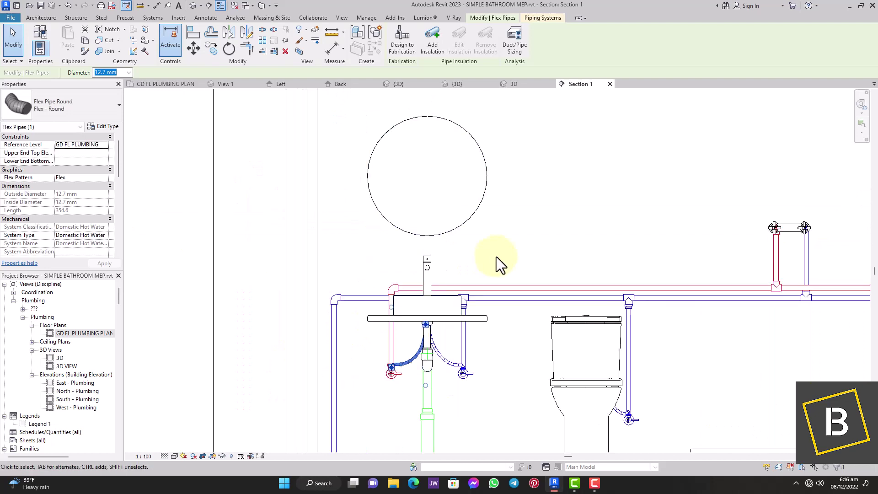
{"action": "left_click", "coordinate": [496, 256]}
Examine the sink's flex connections and the shower pipework in Section 1 and the 3D view.
{"action": "scroll", "coordinate": [495, 256], "scroll_direction": "up", "scroll_amount": 2}
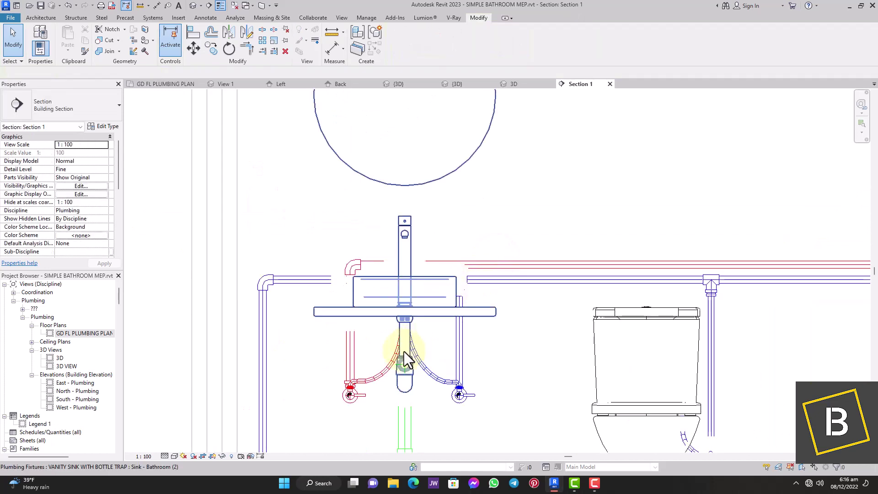
{"action": "scroll", "coordinate": [405, 351], "scroll_direction": "down", "scroll_amount": 5}
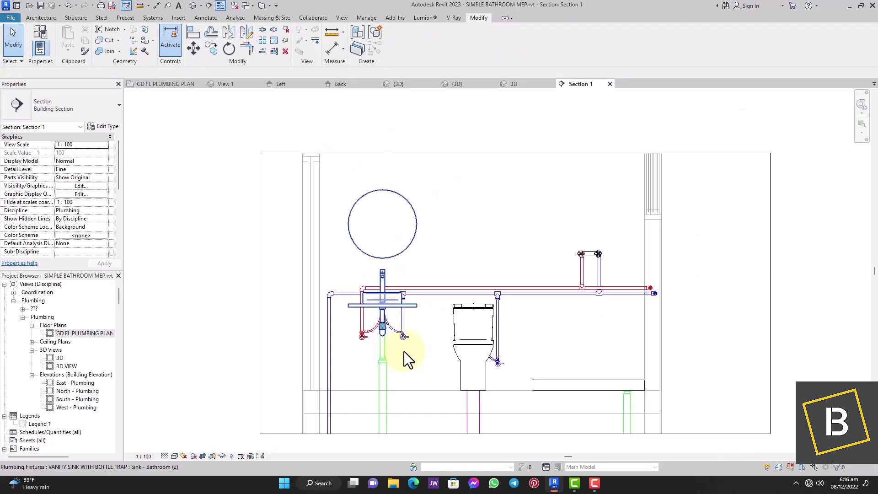
{"action": "scroll", "coordinate": [432, 341], "scroll_direction": "up", "scroll_amount": 4}
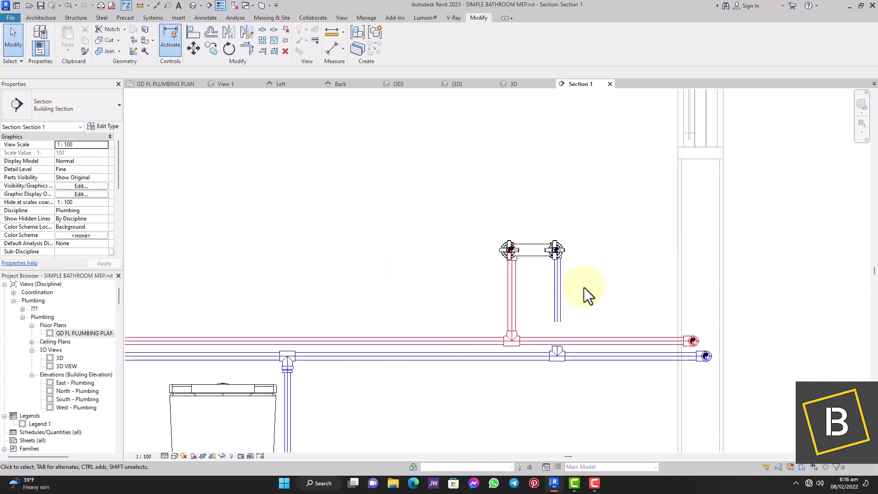
{"action": "scroll", "coordinate": [598, 282], "scroll_direction": "down", "scroll_amount": 3}
{"action": "scroll", "coordinate": [598, 283], "scroll_direction": "down", "scroll_amount": 2}
{"action": "left_click", "coordinate": [385, 271]}
{"action": "left_click", "coordinate": [192, 6]}
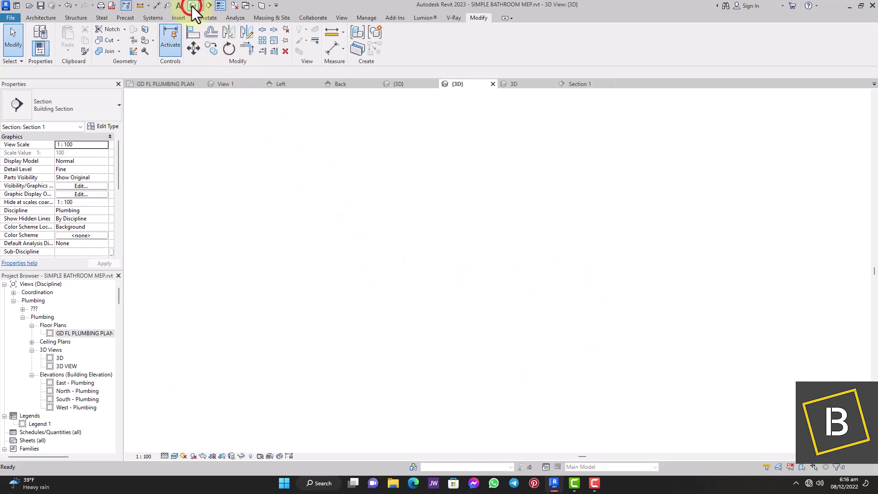
{"action": "left_click", "coordinate": [861, 182]}
{"action": "left_click_drag", "start_coordinate": [551, 238], "coordinate": [562, 172]}
{"action": "scroll", "coordinate": [563, 173], "scroll_direction": "up", "scroll_amount": 5}
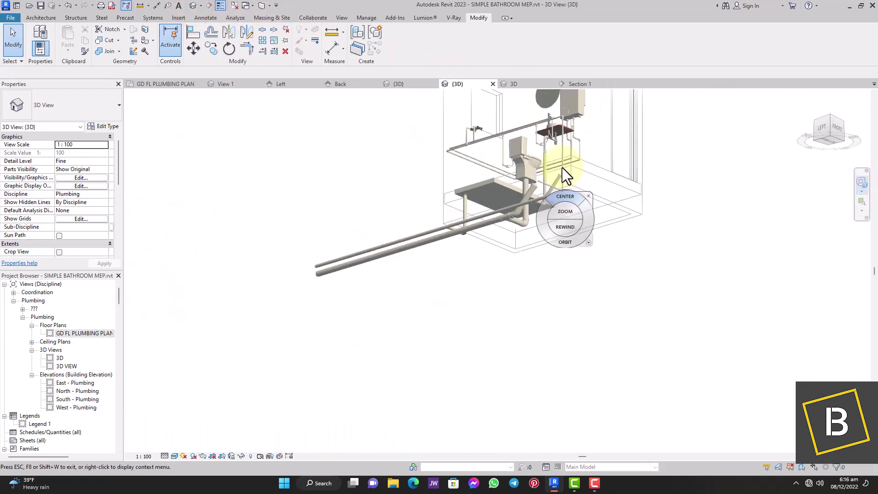
{"action": "scroll", "coordinate": [574, 242], "scroll_direction": "up", "scroll_amount": 5}
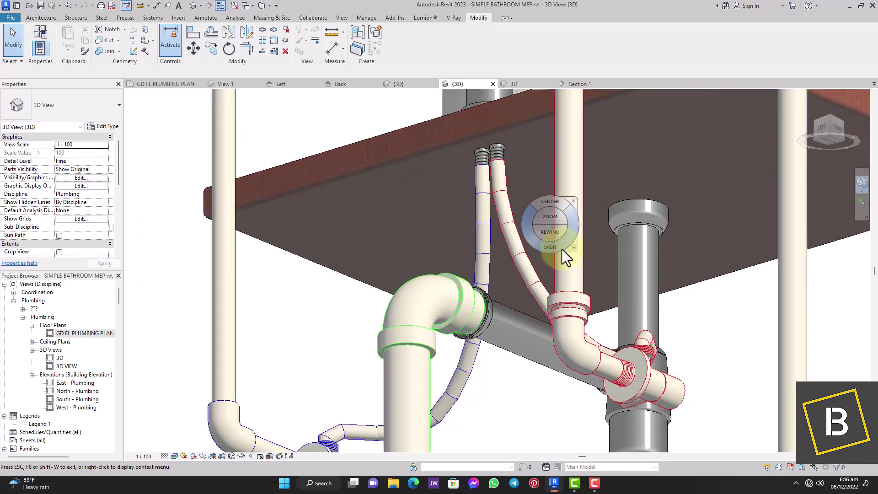
{"action": "scroll", "coordinate": [504, 256], "scroll_direction": "down", "scroll_amount": 10}
{"action": "scroll", "coordinate": [569, 241], "scroll_direction": "down", "scroll_amount": 5}
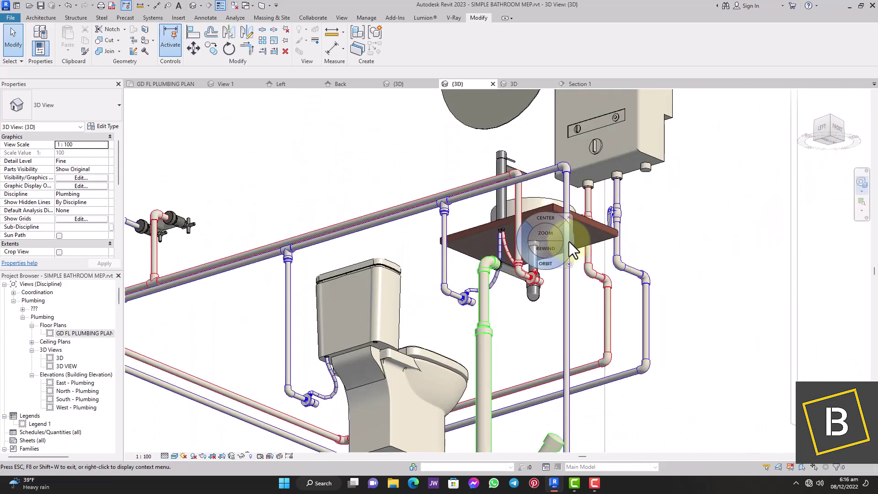
{"action": "scroll", "coordinate": [476, 206], "scroll_direction": "down", "scroll_amount": 5}
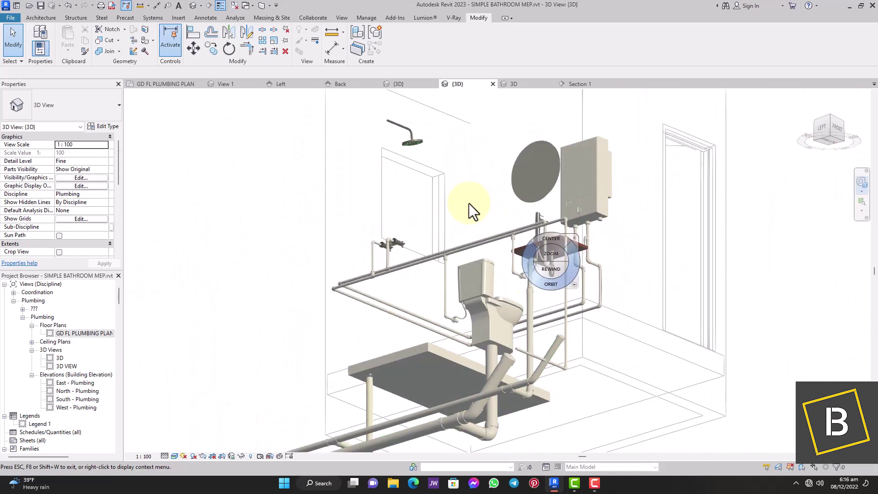
{"action": "scroll", "coordinate": [429, 188], "scroll_direction": "up", "scroll_amount": 4}
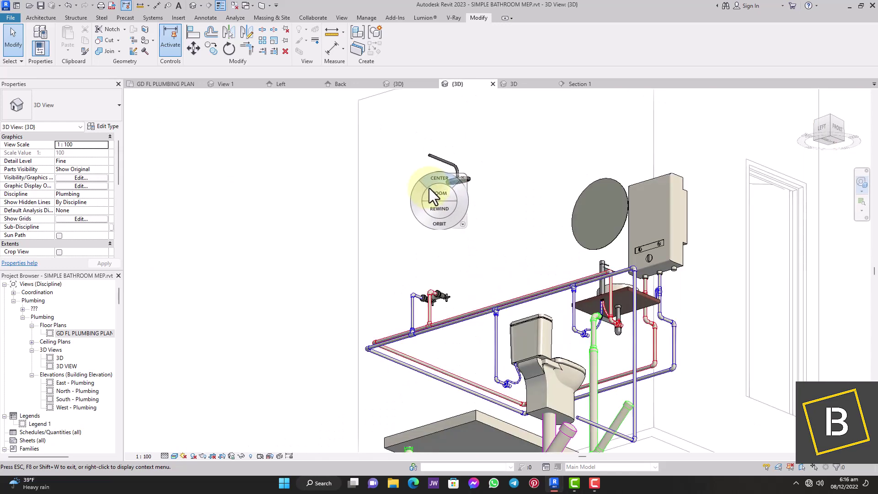
{"action": "key", "text": "Escape"}
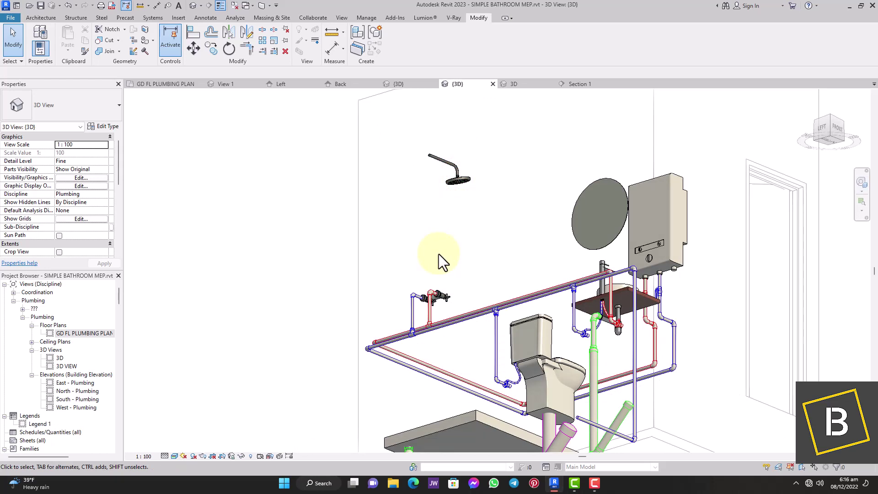
In GD FL PLUMBING PLAN, draw a horizontal section line through the shower valves, ending just past the shower head.
{"action": "double_click", "coordinate": [92, 333]}
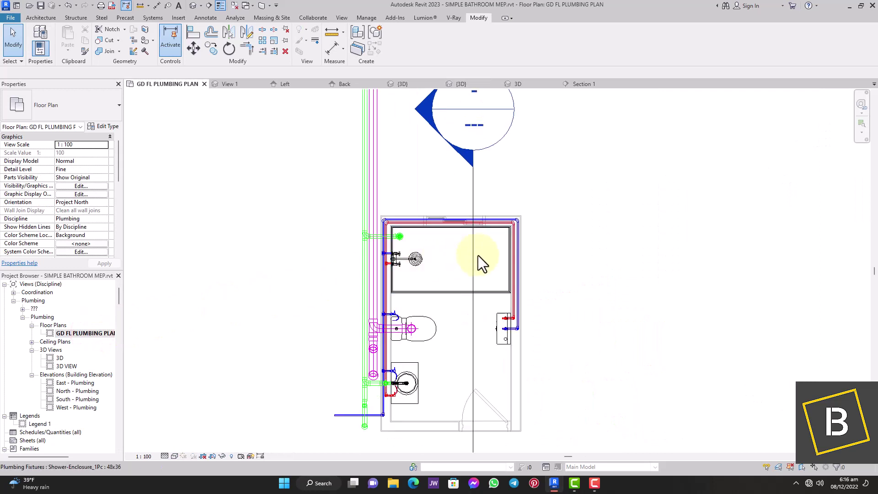
{"action": "scroll", "coordinate": [479, 256], "scroll_direction": "up", "scroll_amount": 2}
{"action": "left_click", "coordinate": [478, 256]}
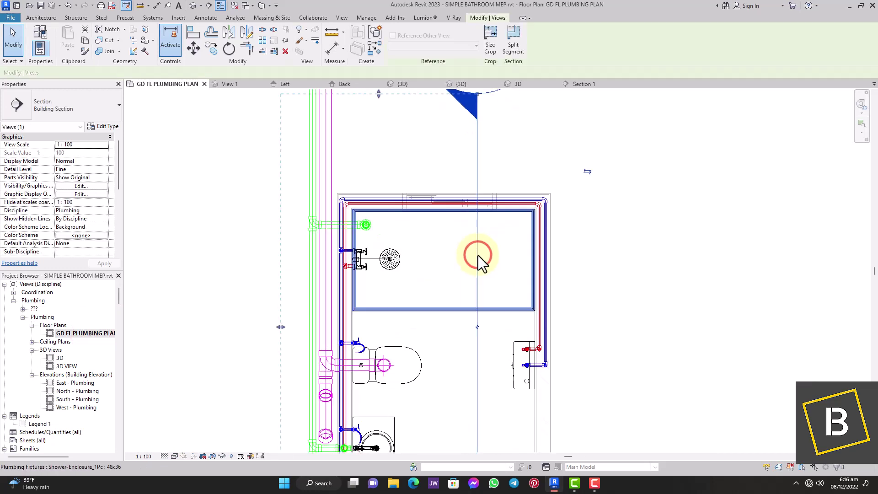
{"action": "scroll", "coordinate": [478, 256], "scroll_direction": "down", "scroll_amount": 3}
{"action": "left_click", "coordinate": [374, 48]}
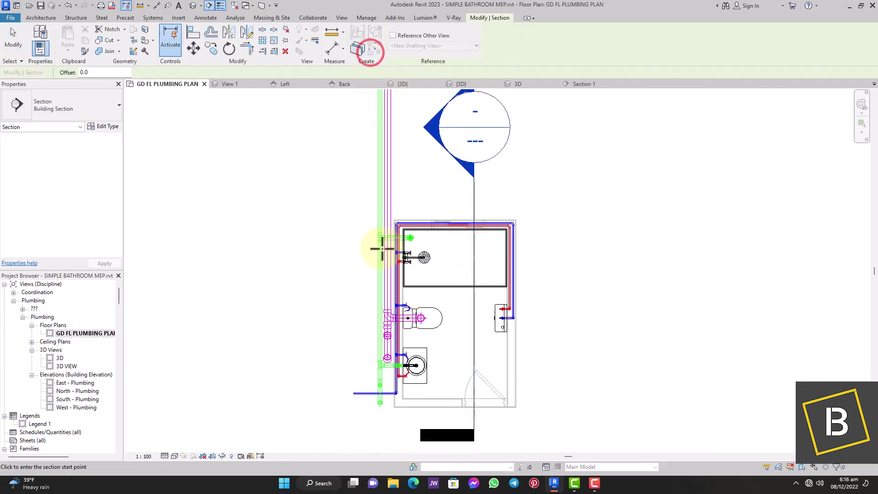
{"action": "scroll", "coordinate": [382, 249], "scroll_direction": "up", "scroll_amount": 1}
{"action": "scroll", "coordinate": [382, 249], "scroll_direction": "up", "scroll_amount": 4}
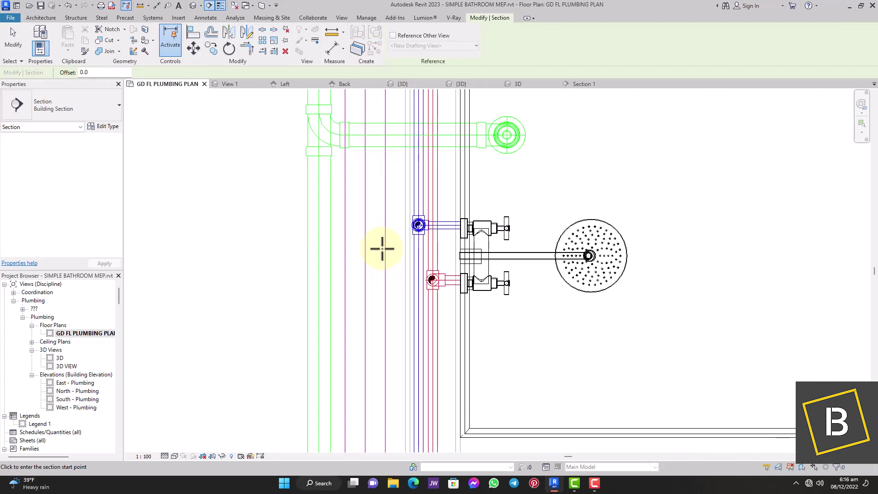
{"action": "left_click", "coordinate": [390, 273]}
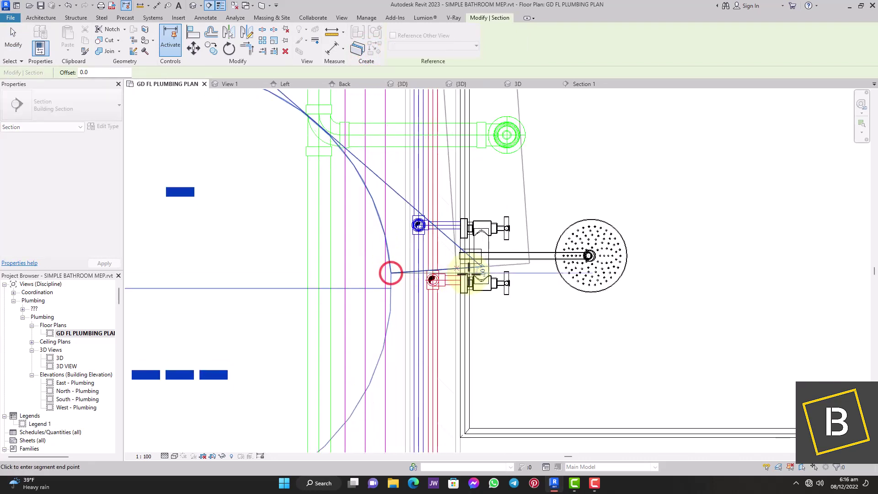
{"action": "key", "text": "Escape"}
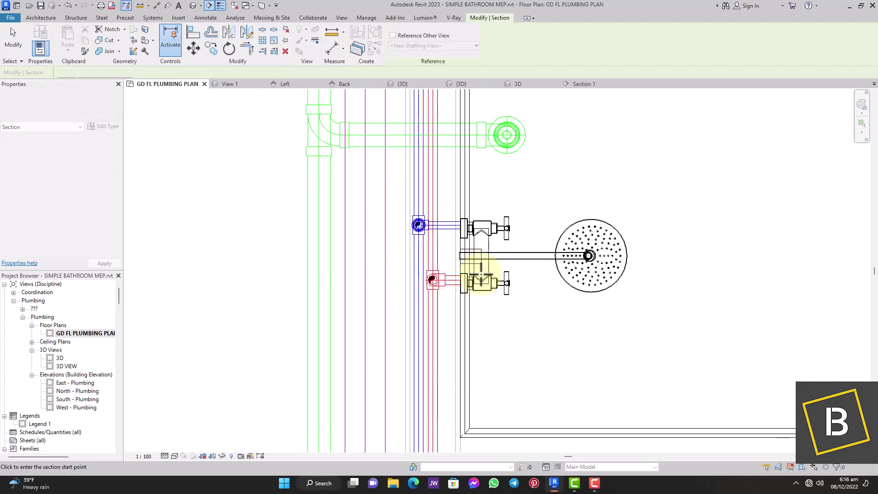
{"action": "scroll", "coordinate": [485, 276], "scroll_direction": "down", "scroll_amount": 2}
{"action": "left_click", "coordinate": [288, 274]}
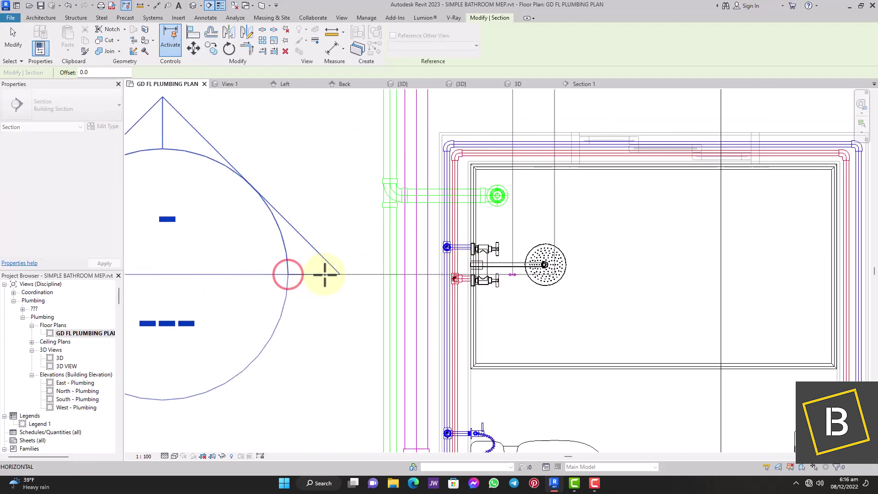
{"action": "left_click", "coordinate": [589, 278]}
{"action": "scroll", "coordinate": [590, 281], "scroll_direction": "down", "scroll_amount": 2}
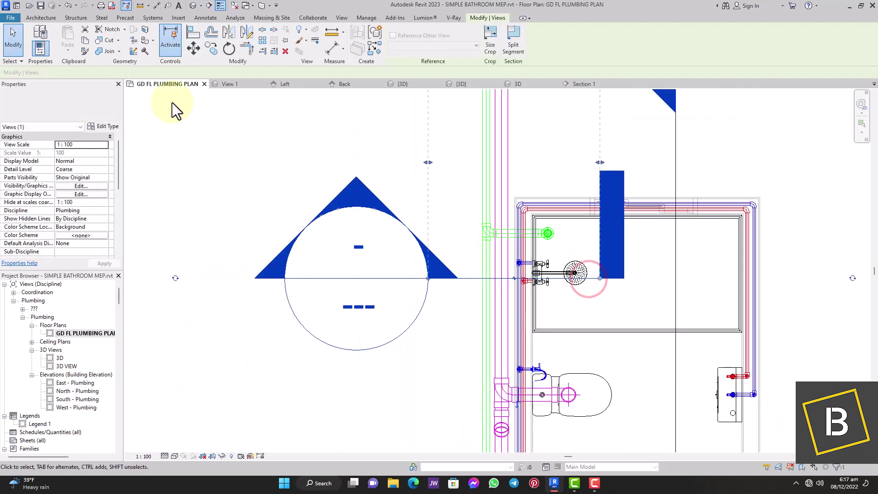
{"action": "left_click", "coordinate": [13, 35]}
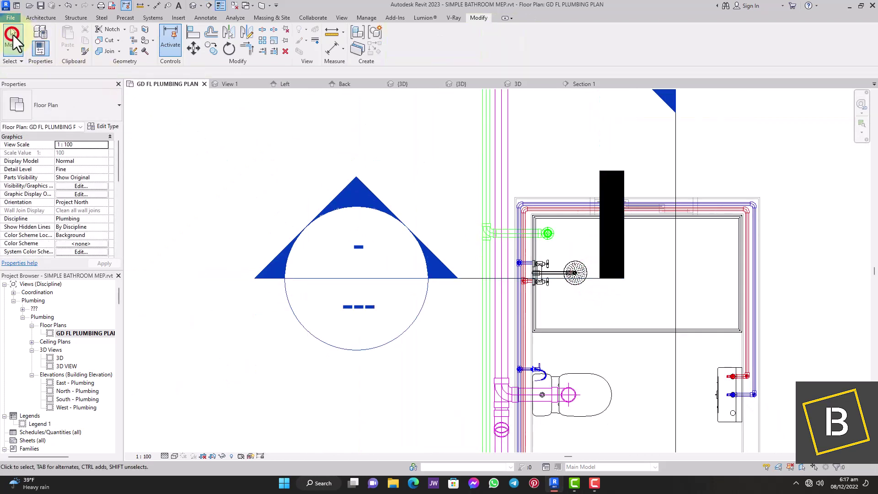
Open the new shower section, hide the GD FL PLUMBING level in it and set its detail level to Fine.
{"action": "double_click", "coordinate": [364, 189]}
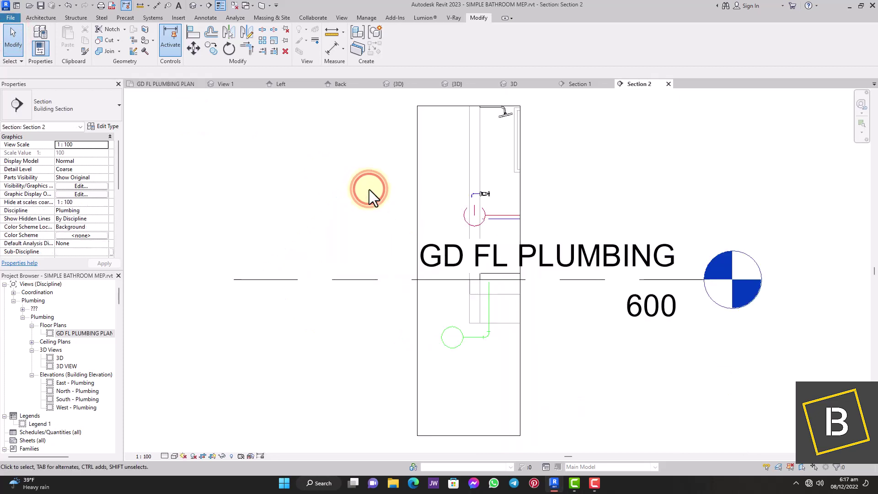
{"action": "scroll", "coordinate": [595, 261], "scroll_direction": "up", "scroll_amount": 2}
{"action": "right_click", "coordinate": [623, 272]}
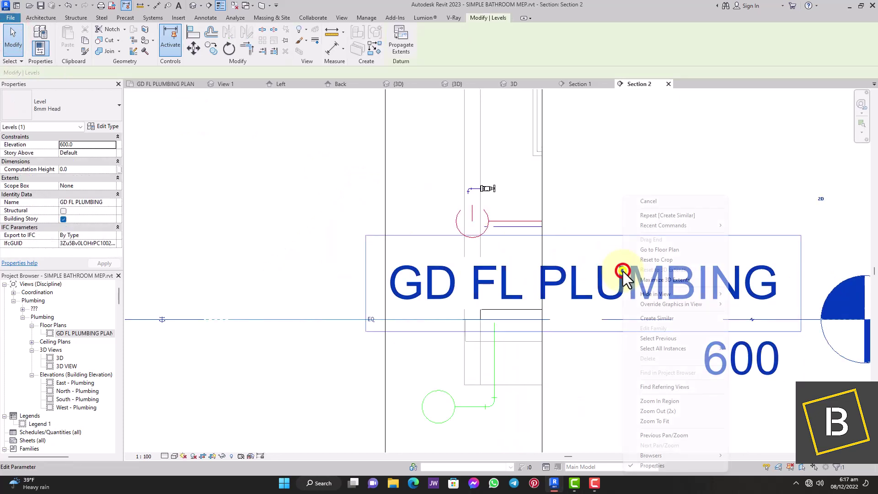
{"action": "mouse_move", "coordinate": [701, 294]}
{"action": "left_click", "coordinate": [742, 306]}
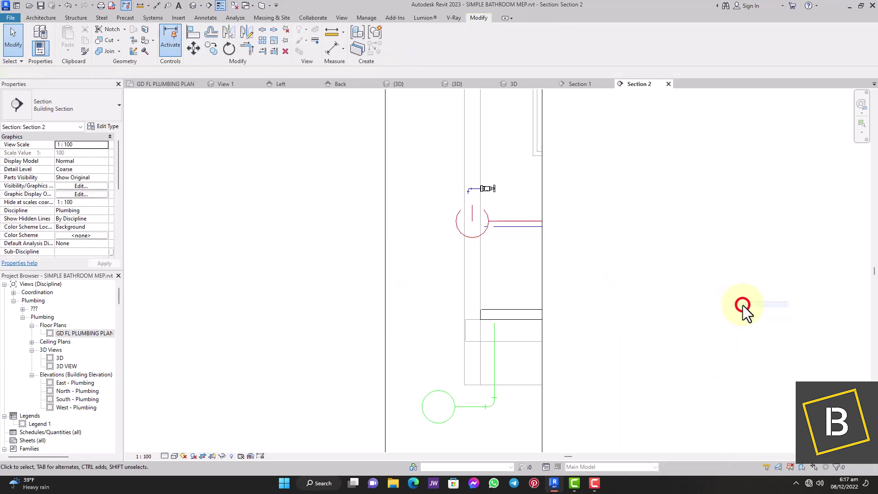
{"action": "left_click", "coordinate": [166, 454]}
{"action": "left_click", "coordinate": [177, 446]}
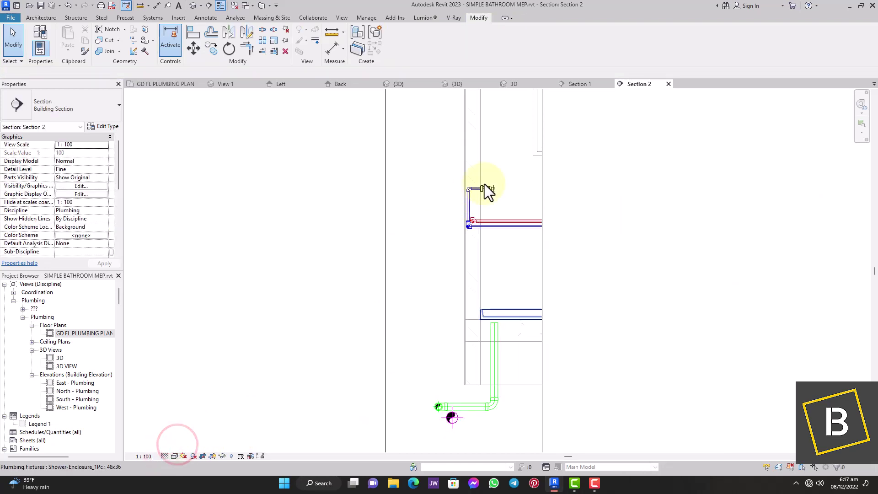
Temporarily hide the cold water riser, elbow and stub pipe feeding the shower valve in Section 2.
{"action": "scroll", "coordinate": [484, 184], "scroll_direction": "up", "scroll_amount": 5}
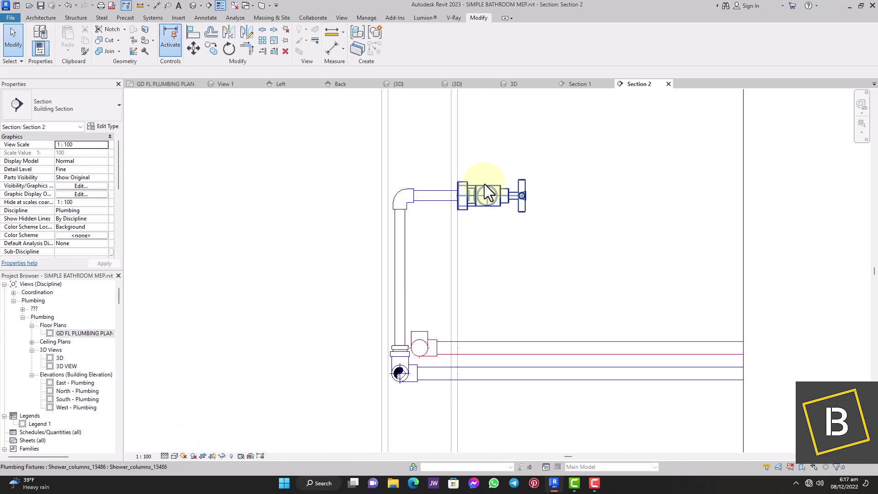
{"action": "scroll", "coordinate": [480, 187], "scroll_direction": "up", "scroll_amount": 3}
{"action": "left_click_drag", "start_coordinate": [446, 219], "coordinate": [346, 161]}
{"action": "left_click", "coordinate": [222, 457]}
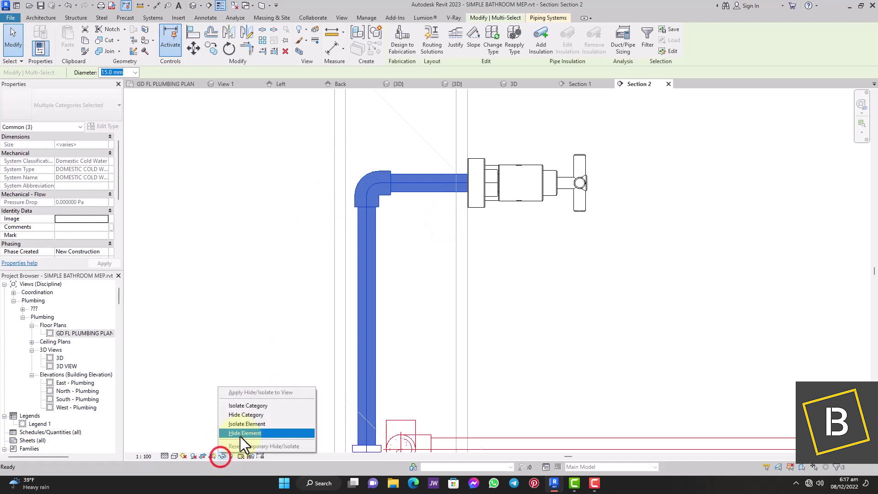
{"action": "left_click", "coordinate": [243, 432]}
Draw a short 20 mm PPR stub from the shower column's rear connector, turning straight up into a riser ending at about 2340 mm elevation.
{"action": "left_click", "coordinate": [498, 199]}
{"action": "scroll", "coordinate": [498, 199], "scroll_direction": "down", "scroll_amount": 1}
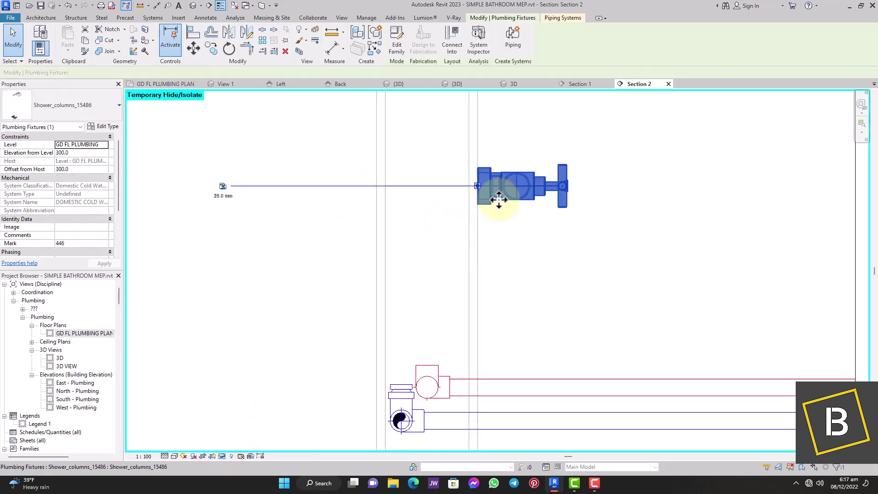
{"action": "scroll", "coordinate": [281, 186], "scroll_direction": "up", "scroll_amount": 3}
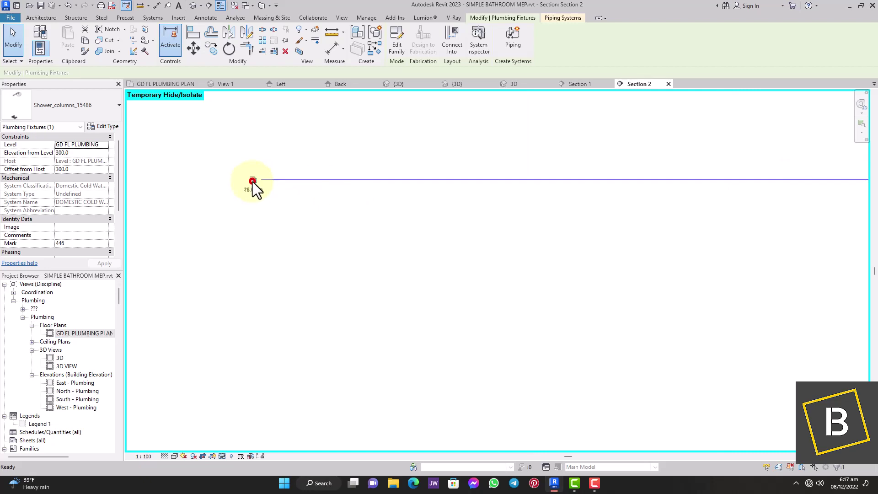
{"action": "left_click", "coordinate": [253, 180]}
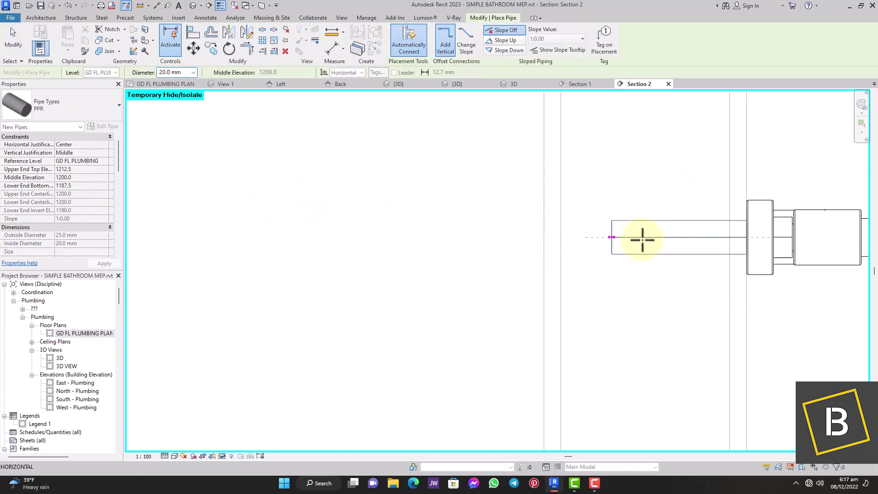
{"action": "scroll", "coordinate": [643, 239], "scroll_direction": "up", "scroll_amount": 1}
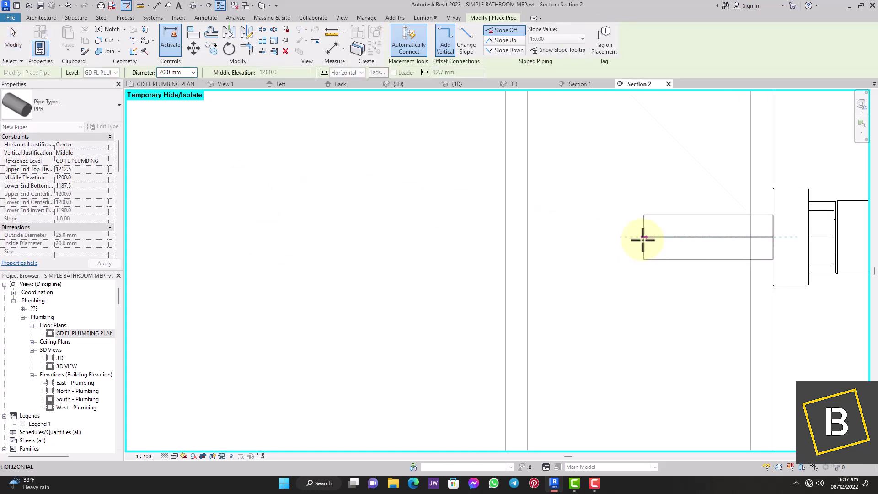
{"action": "scroll", "coordinate": [579, 400], "scroll_direction": "down", "scroll_amount": 3}
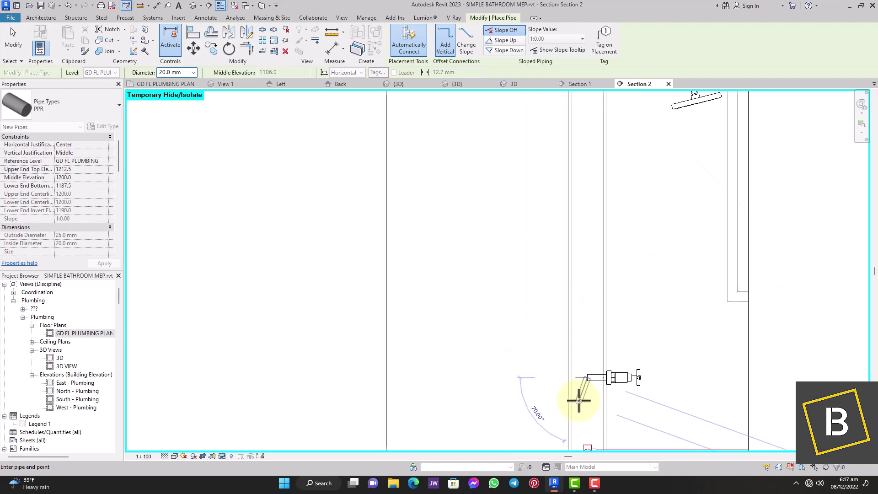
{"action": "scroll", "coordinate": [579, 400], "scroll_direction": "down", "scroll_amount": 1}
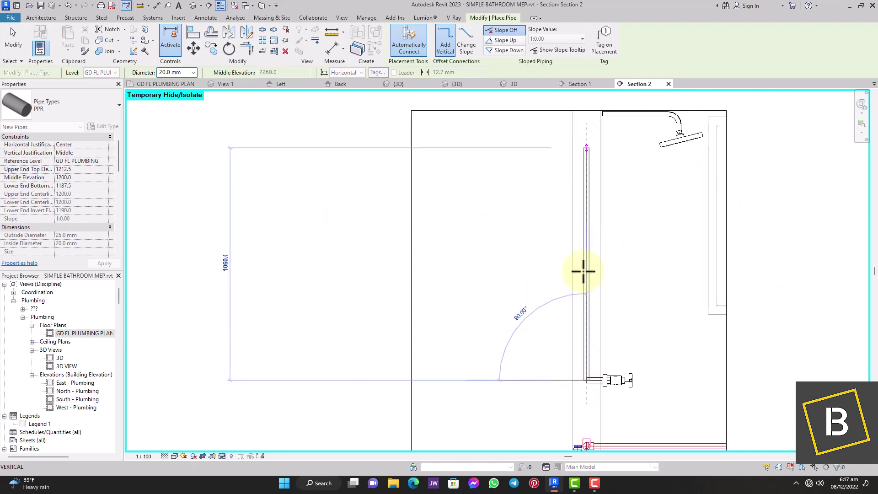
{"action": "left_click", "coordinate": [587, 132]}
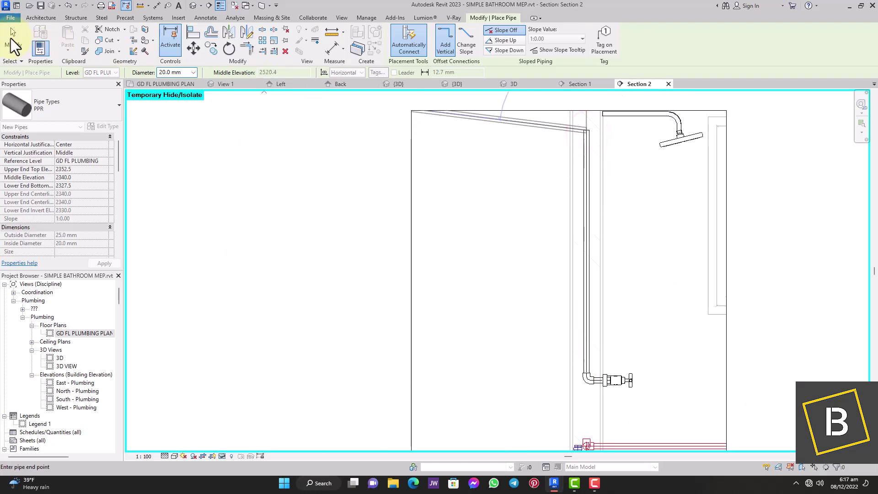
{"action": "left_click", "coordinate": [11, 40]}
Extend the top edge of Section 2's crop region above the shower arm.
{"action": "scroll", "coordinate": [457, 131], "scroll_direction": "down", "scroll_amount": 3}
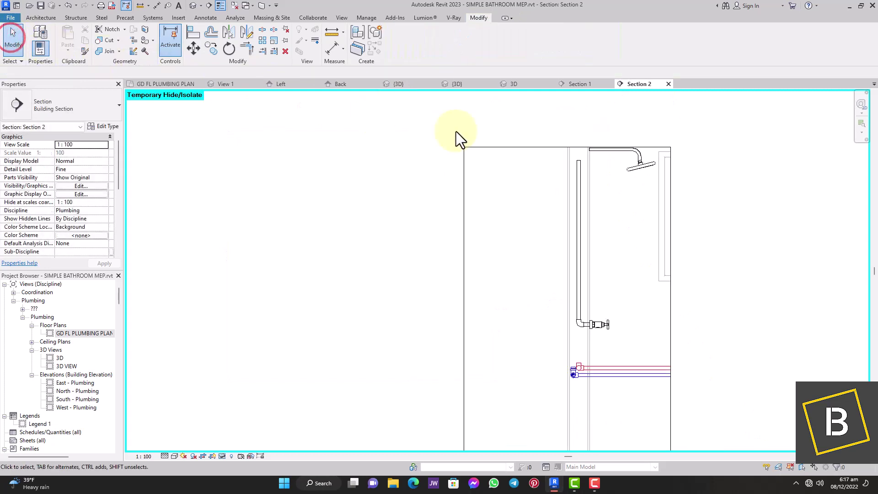
{"action": "left_click", "coordinate": [566, 154]}
{"action": "scroll", "coordinate": [568, 128], "scroll_direction": "up", "scroll_amount": 5}
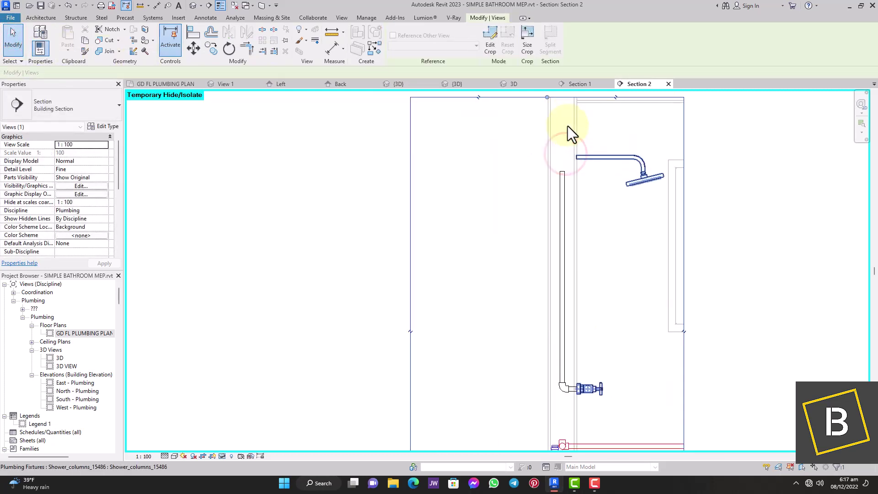
Stretch the riser's upper end to 2415 mm elevation, level with the shower arm, and connect it to the arm with a 20 mm pipe.
{"action": "left_click", "coordinate": [534, 196]}
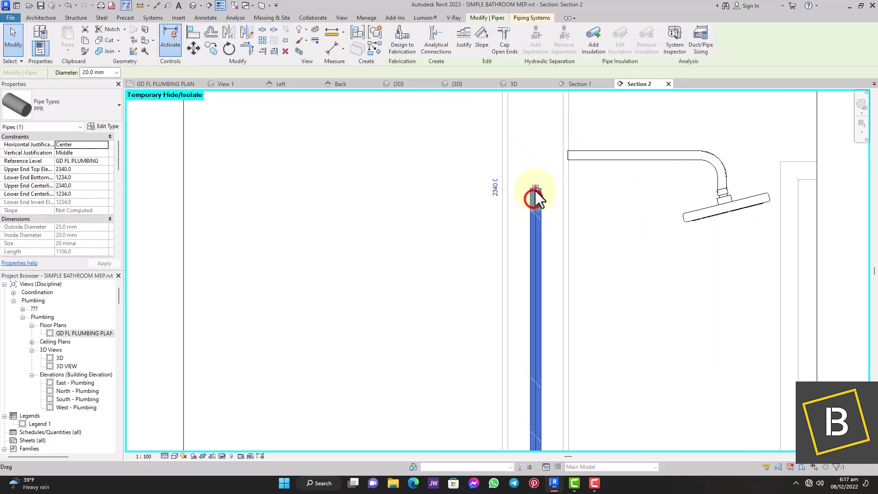
{"action": "left_click_drag", "start_coordinate": [535, 186], "coordinate": [531, 157]}
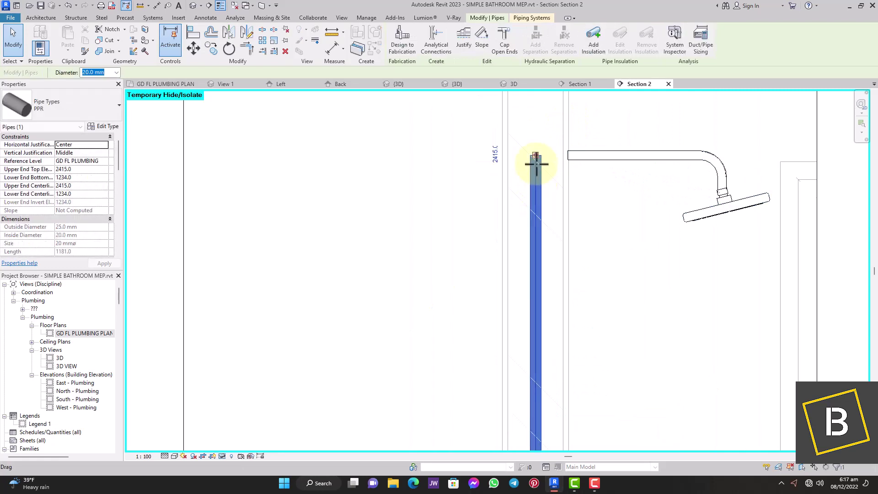
{"action": "right_click", "coordinate": [537, 156]}
{"action": "left_click", "coordinate": [562, 198]}
{"action": "left_click", "coordinate": [566, 155]}
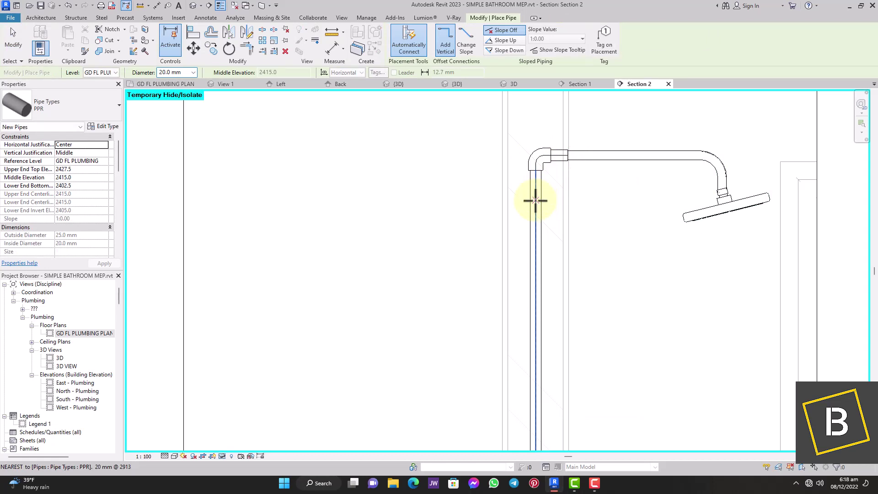
Examine the shower riser's connections to the shower arm and the valves in Section 2 and the 3D view.
{"action": "scroll", "coordinate": [554, 155], "scroll_direction": "down", "scroll_amount": 4}
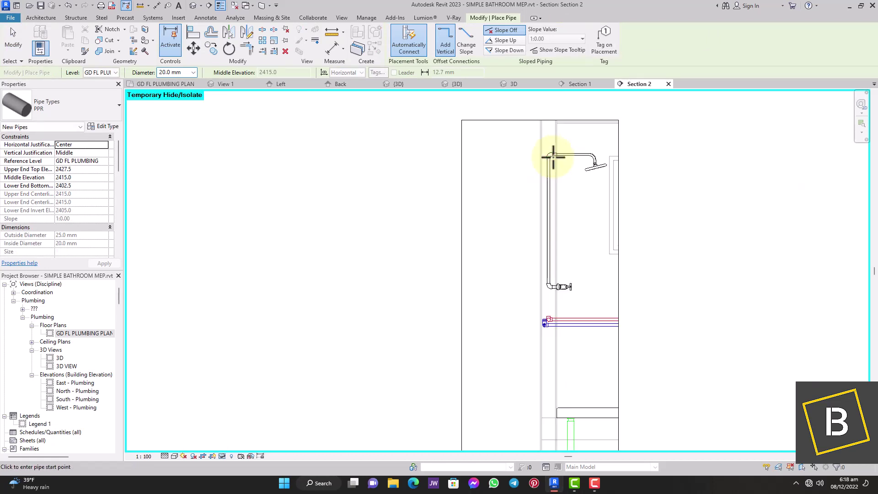
{"action": "scroll", "coordinate": [554, 157], "scroll_direction": "up", "scroll_amount": 3}
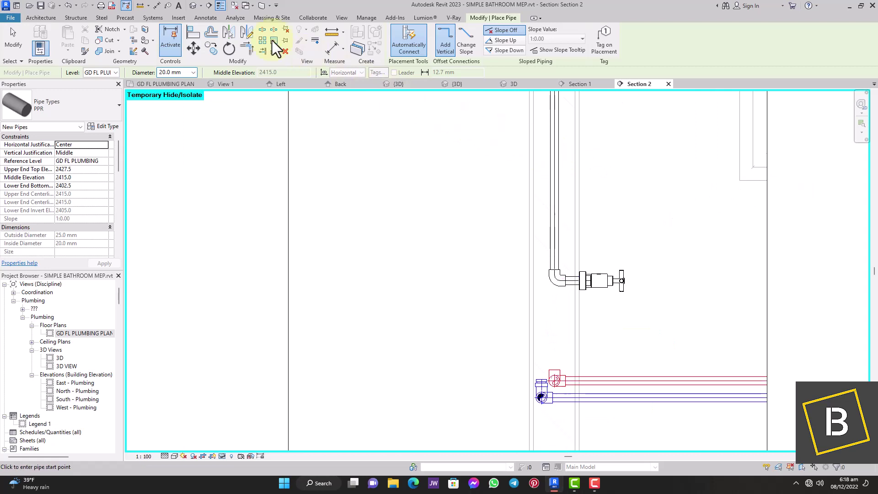
{"action": "left_click", "coordinate": [192, 5]}
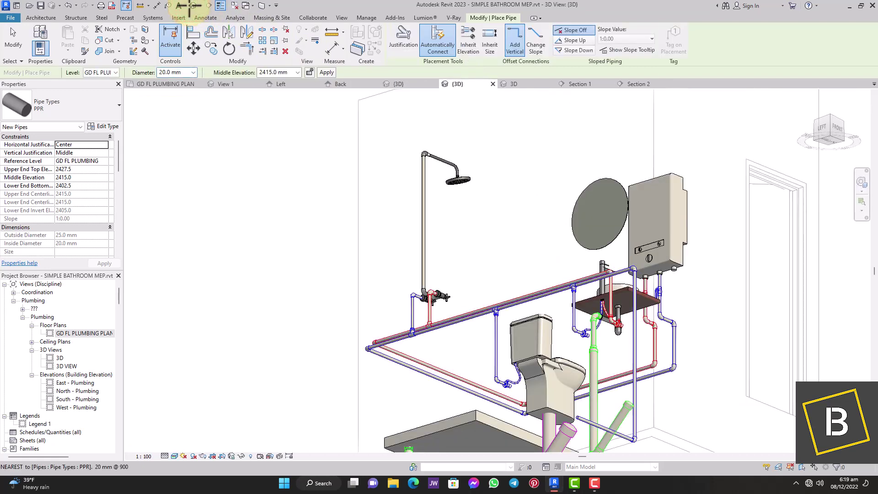
{"action": "scroll", "coordinate": [427, 165], "scroll_direction": "up", "scroll_amount": 6}
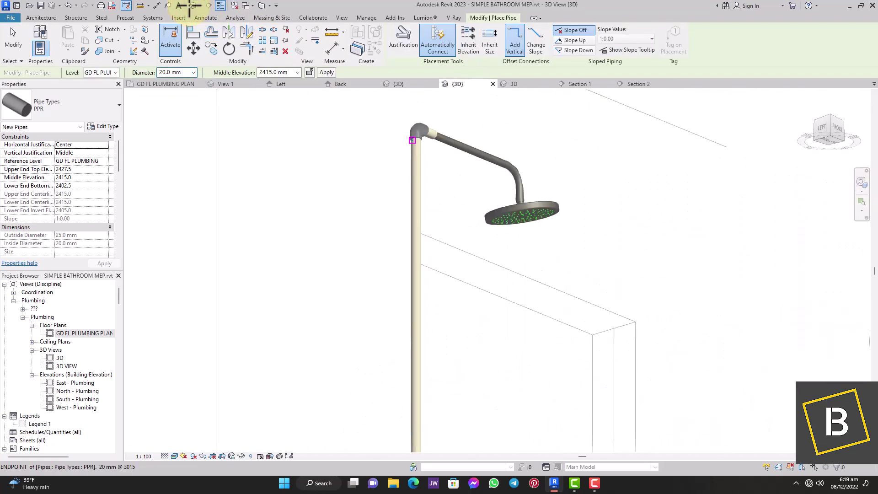
{"action": "scroll", "coordinate": [416, 199], "scroll_direction": "down", "scroll_amount": 5}
{"action": "scroll", "coordinate": [416, 366], "scroll_direction": "up", "scroll_amount": 7}
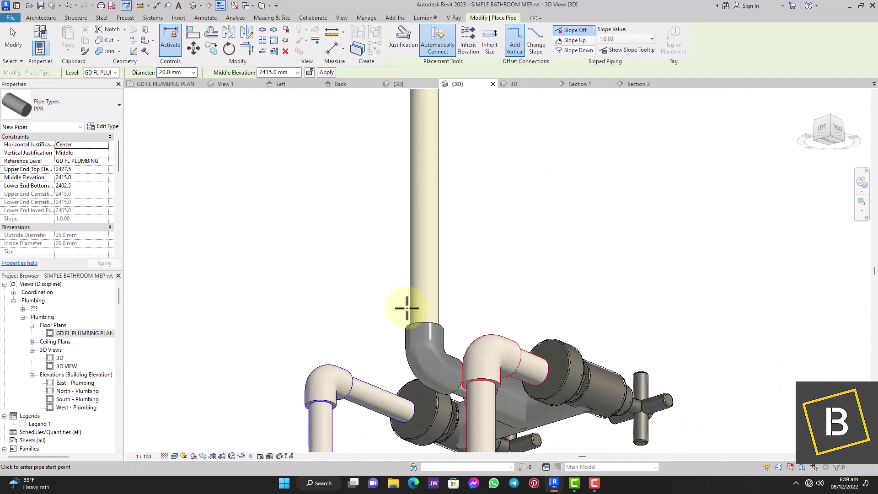
{"action": "scroll", "coordinate": [407, 308], "scroll_direction": "down", "scroll_amount": 6}
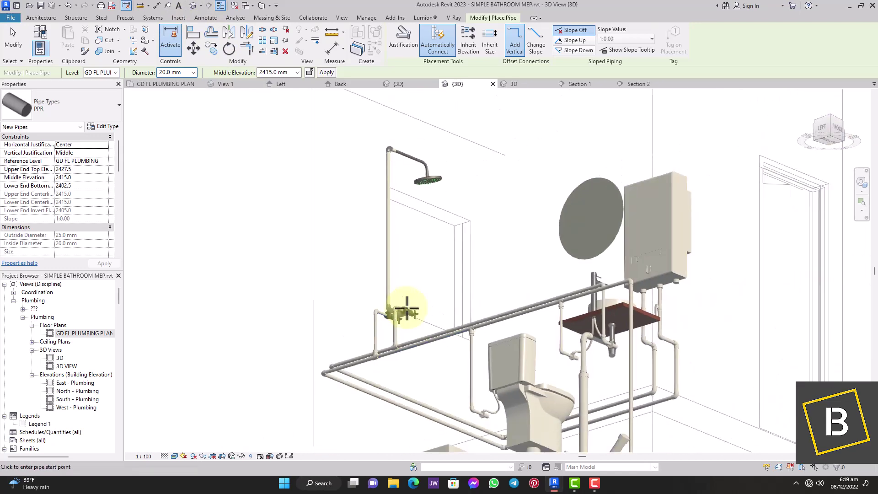
Examine the sink's flex pipes, the toilet cistern's flex connection and the water heater's pipe connectors in the 3D view.
{"action": "scroll", "coordinate": [571, 269], "scroll_direction": "up", "scroll_amount": 8}
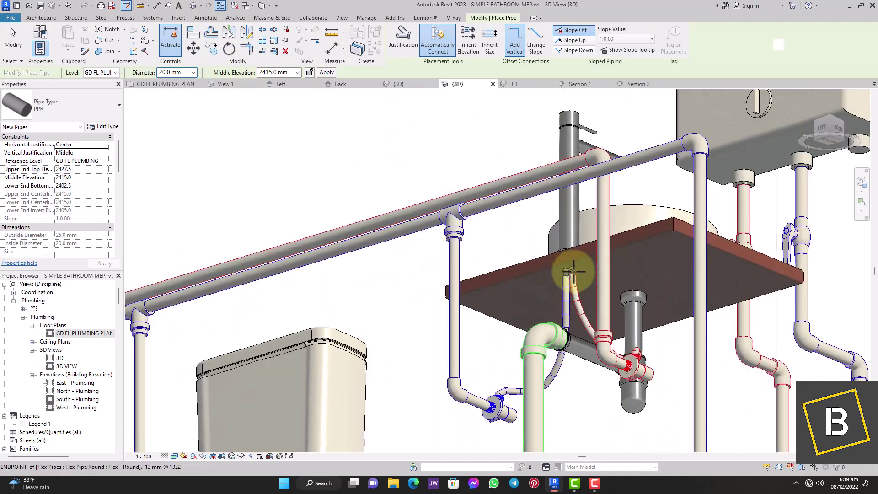
{"action": "scroll", "coordinate": [573, 272], "scroll_direction": "up", "scroll_amount": 2}
{"action": "scroll", "coordinate": [572, 272], "scroll_direction": "down", "scroll_amount": 5}
{"action": "scroll", "coordinate": [574, 273], "scroll_direction": "down", "scroll_amount": 2}
{"action": "scroll", "coordinate": [570, 270], "scroll_direction": "up", "scroll_amount": 10}
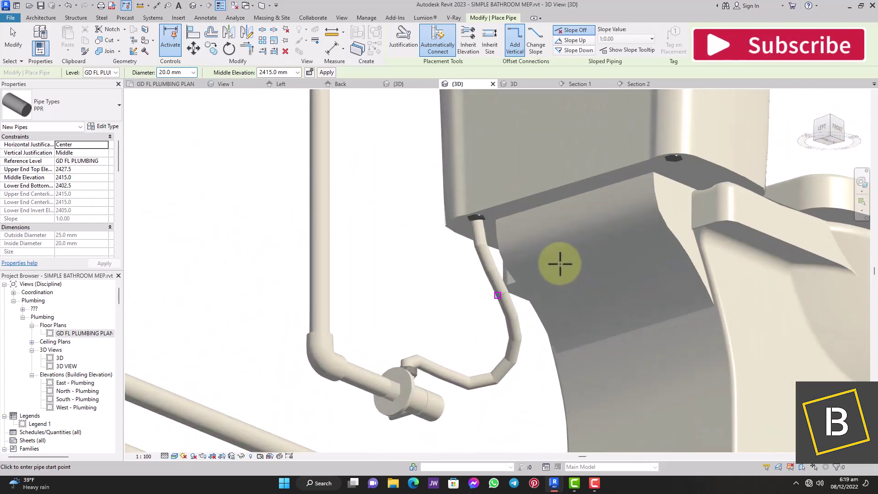
{"action": "scroll", "coordinate": [487, 224], "scroll_direction": "up", "scroll_amount": 6}
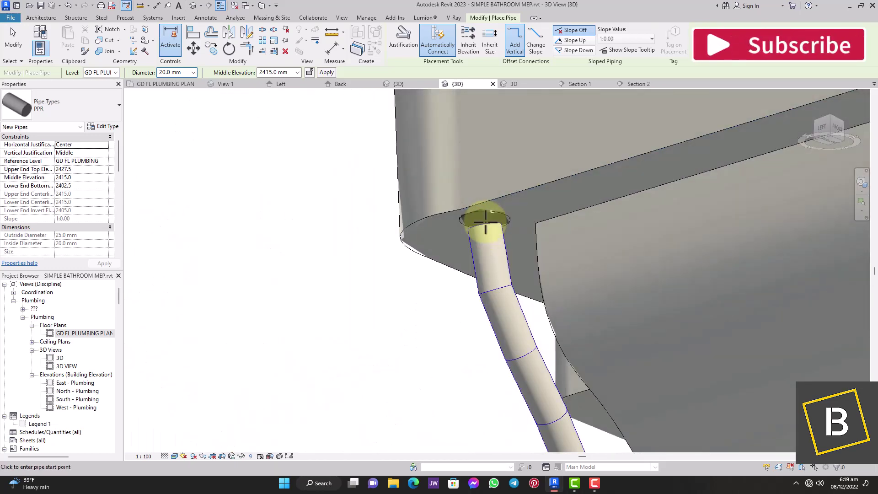
{"action": "scroll", "coordinate": [486, 223], "scroll_direction": "down", "scroll_amount": 10}
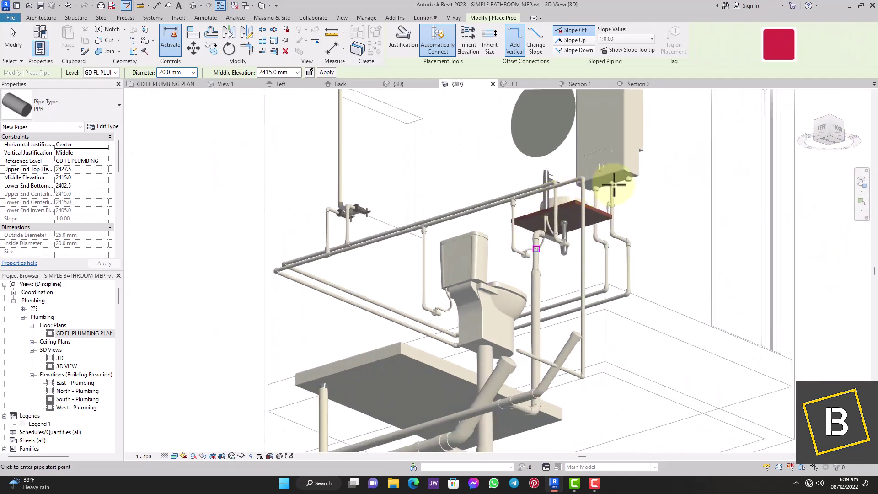
{"action": "scroll", "coordinate": [614, 185], "scroll_direction": "up", "scroll_amount": 4}
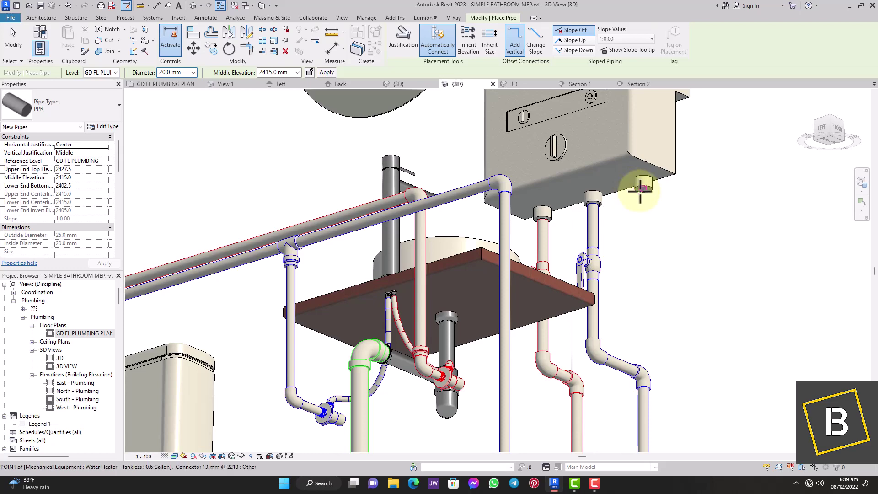
{"action": "scroll", "coordinate": [640, 188], "scroll_direction": "up", "scroll_amount": 3}
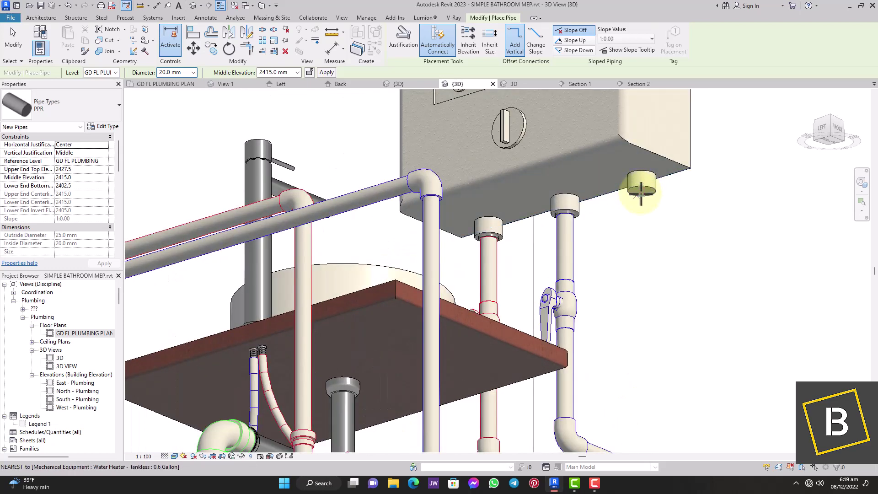
{"action": "scroll", "coordinate": [640, 192], "scroll_direction": "down", "scroll_amount": 3}
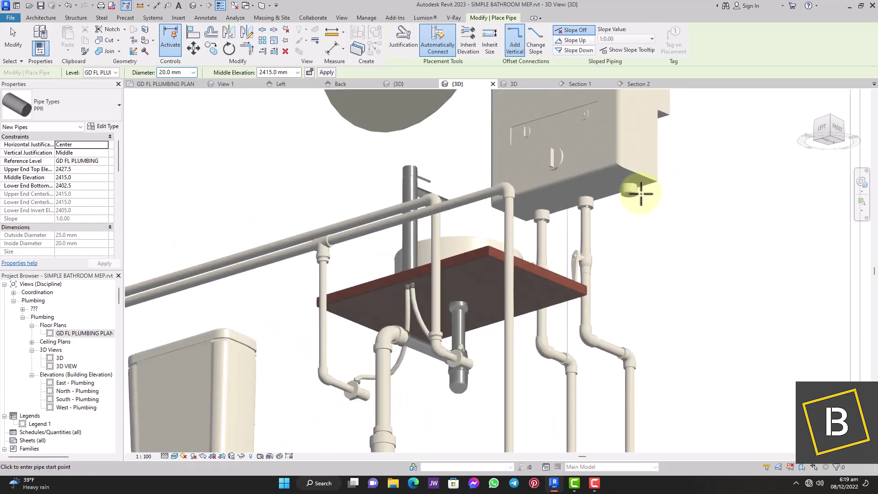
{"action": "scroll", "coordinate": [641, 193], "scroll_direction": "down", "scroll_amount": 5}
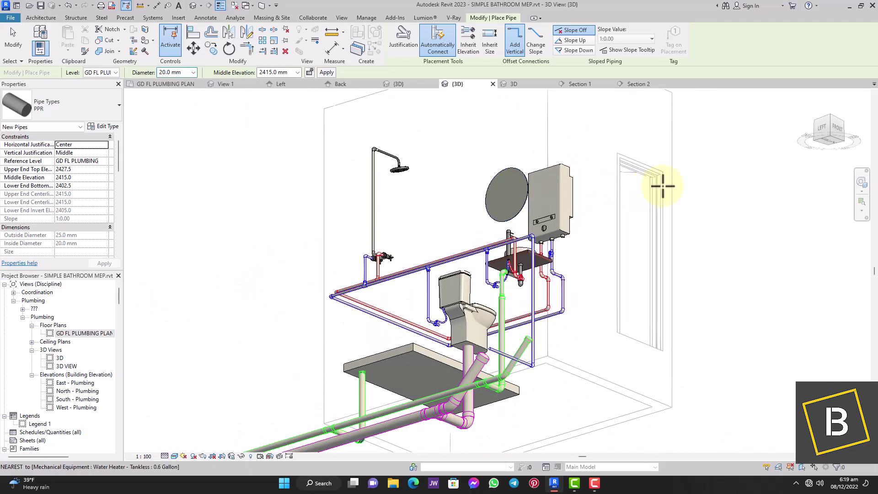
Turn the 3D view to the front-right isometric orientation and review the complete bathroom piping.
{"action": "left_click", "coordinate": [848, 131]}
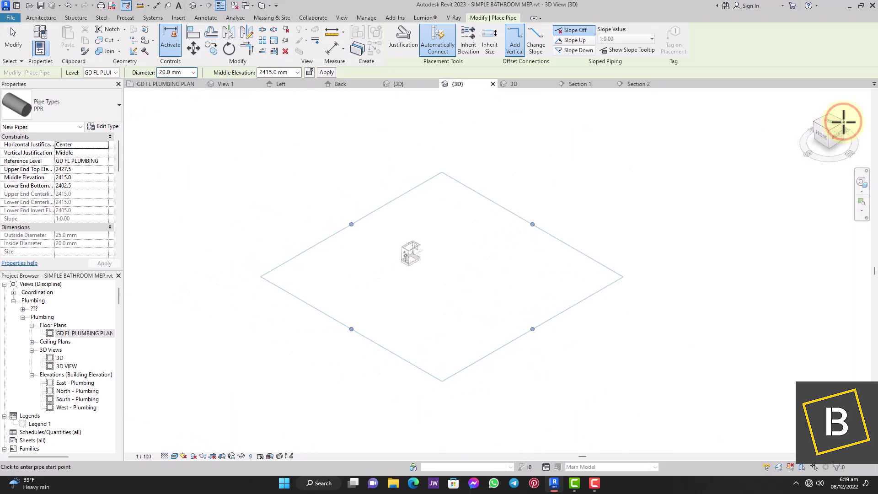
{"action": "scroll", "coordinate": [449, 226], "scroll_direction": "up", "scroll_amount": 5}
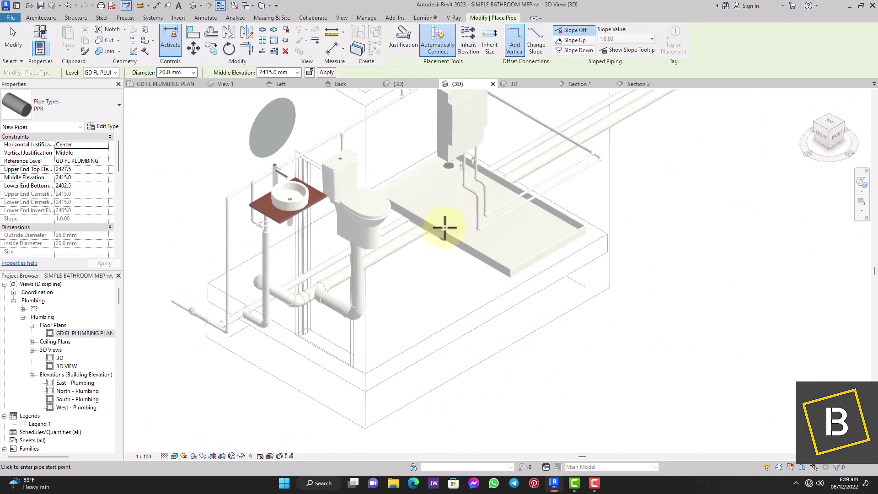
{"action": "scroll", "coordinate": [445, 224], "scroll_direction": "up", "scroll_amount": 3}
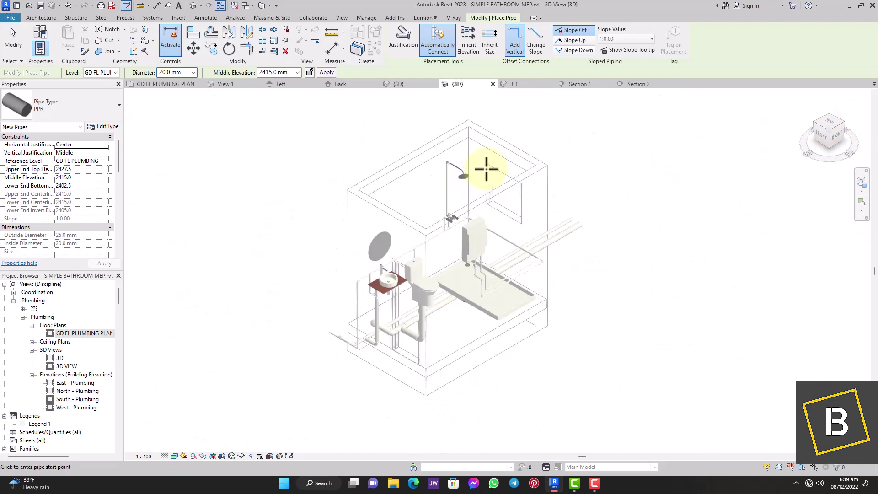
{"action": "scroll", "coordinate": [485, 167], "scroll_direction": "up", "scroll_amount": 2}
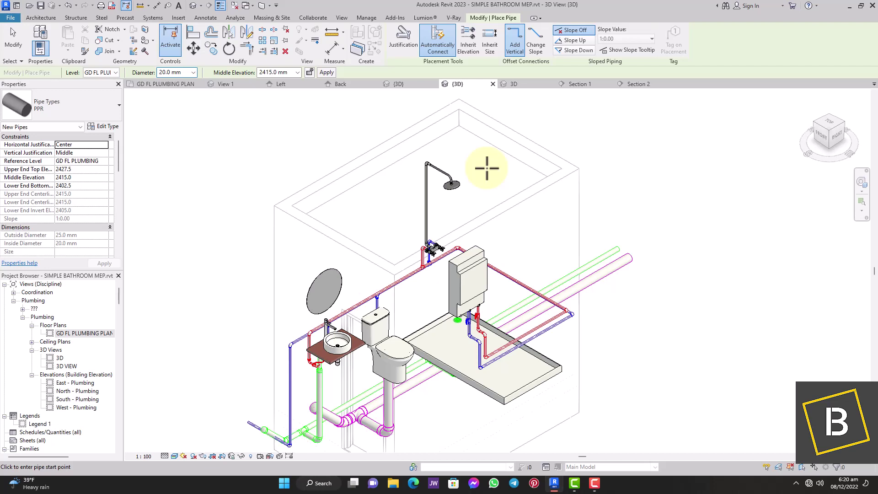
{"action": "middle_click_drag", "start_coordinate": [482, 165], "coordinate": [651, 224], "text": "shift"}
{"action": "scroll", "coordinate": [652, 224], "scroll_direction": "down", "scroll_amount": 4}
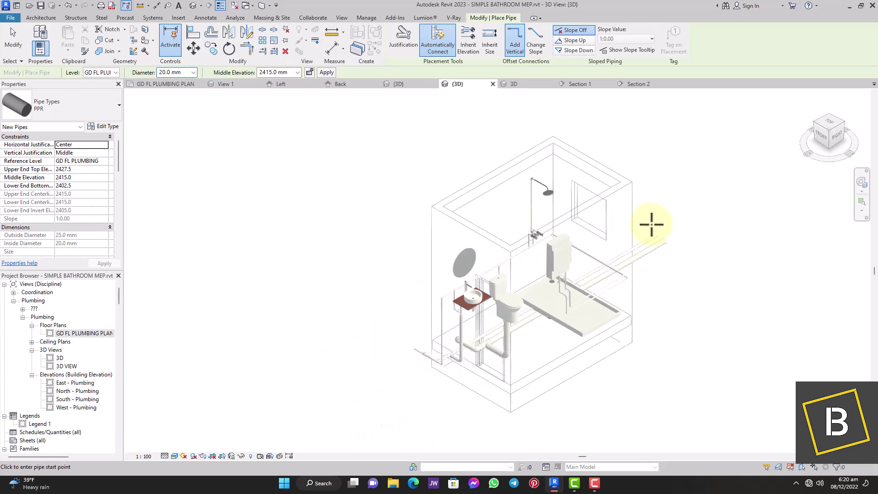